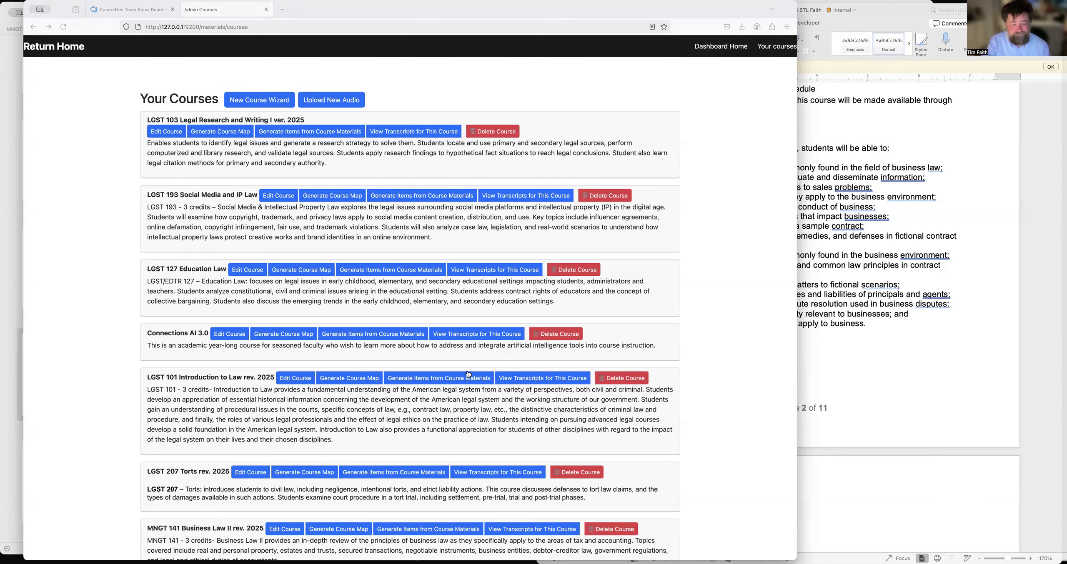
Switch to the MNGT 140 OER Text PDF and review the Employment at Will section on page 293.
key("super+Tab")
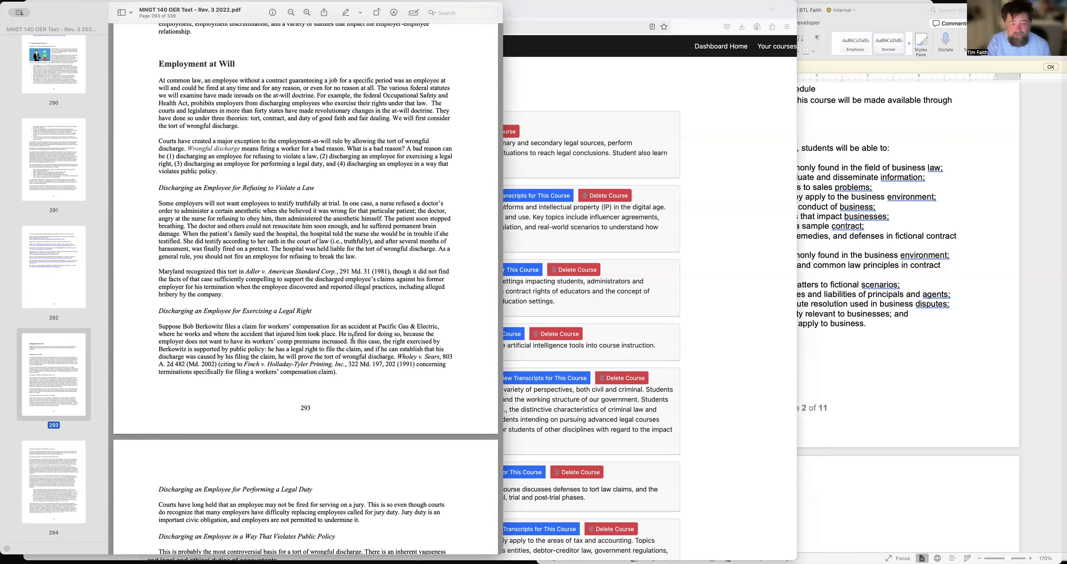
scroll(376, 378, "down", 5)
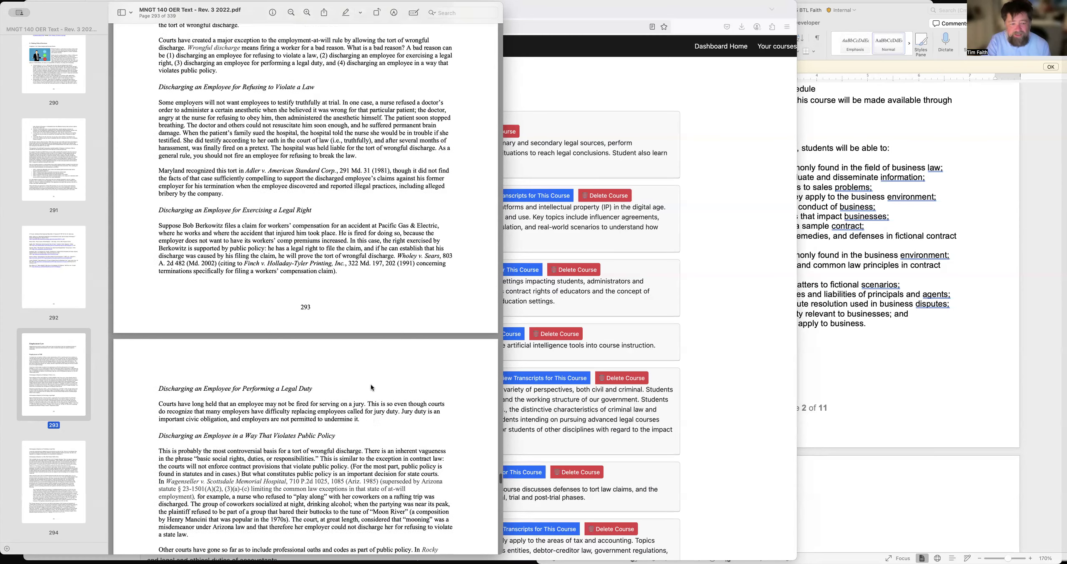
scroll(371, 388, "up", 3)
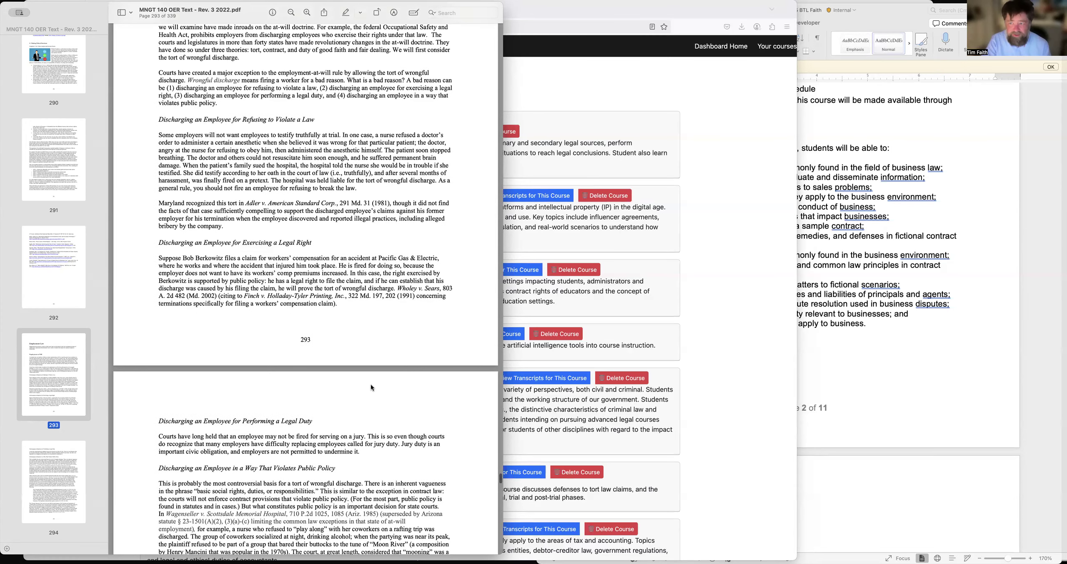
scroll(371, 388, "up", 2)
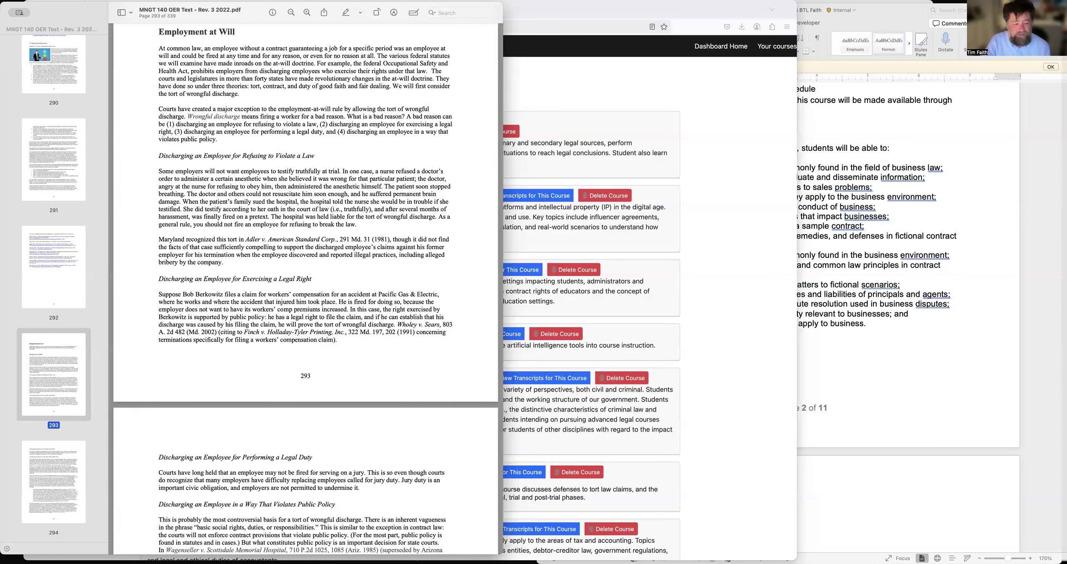
Switch to Lexis+ and ask Protégé for recent abusive discharge cases related to the pasted learning objective on at-will doctrine, wrongful discharge and public policy violations.
key("super+Tab")
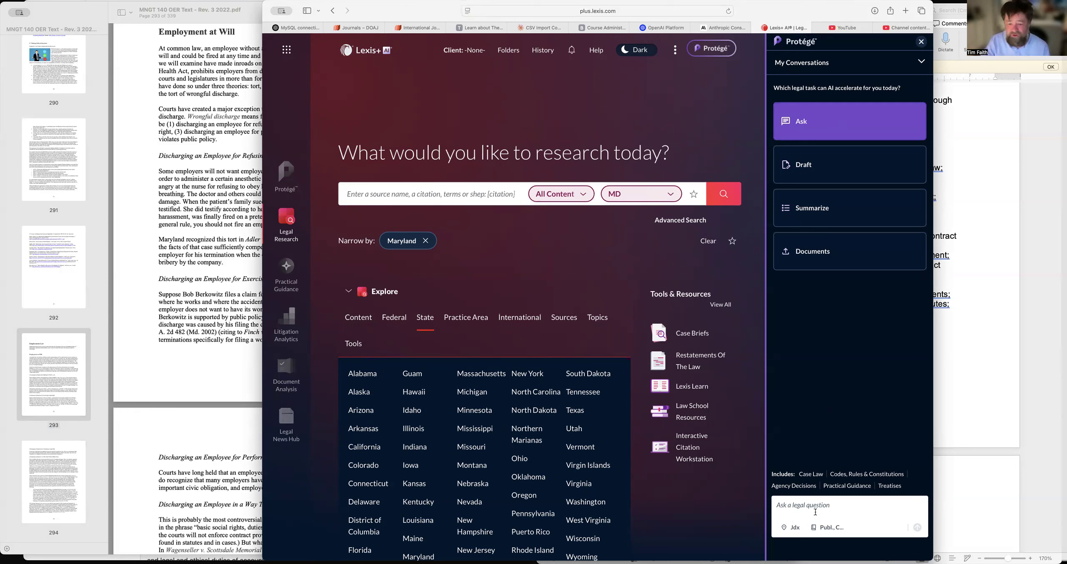
left_click(812, 510)
type("I am looking for recent cases involv")
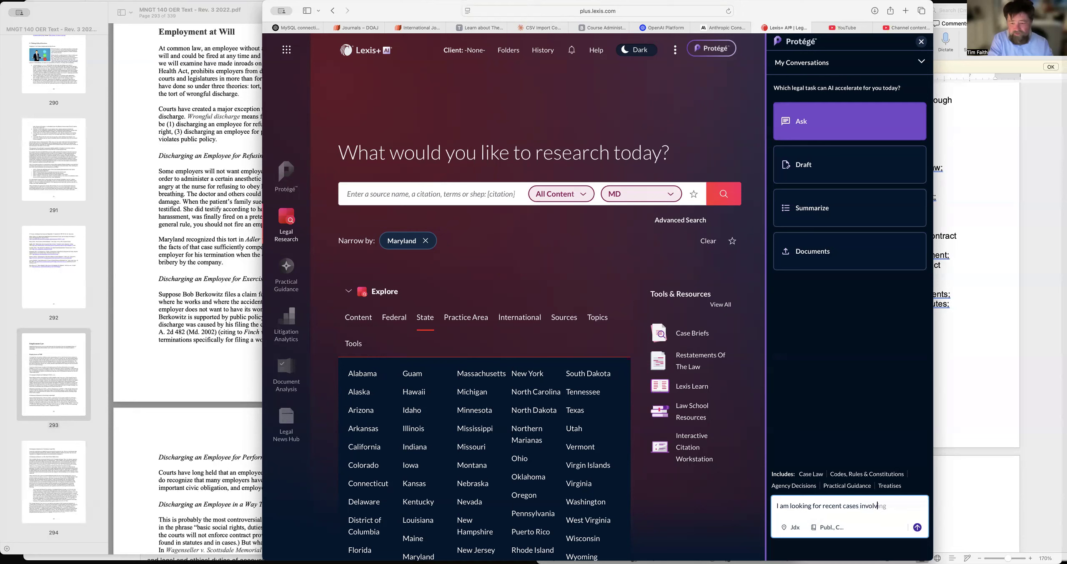
type("ing abusive d")
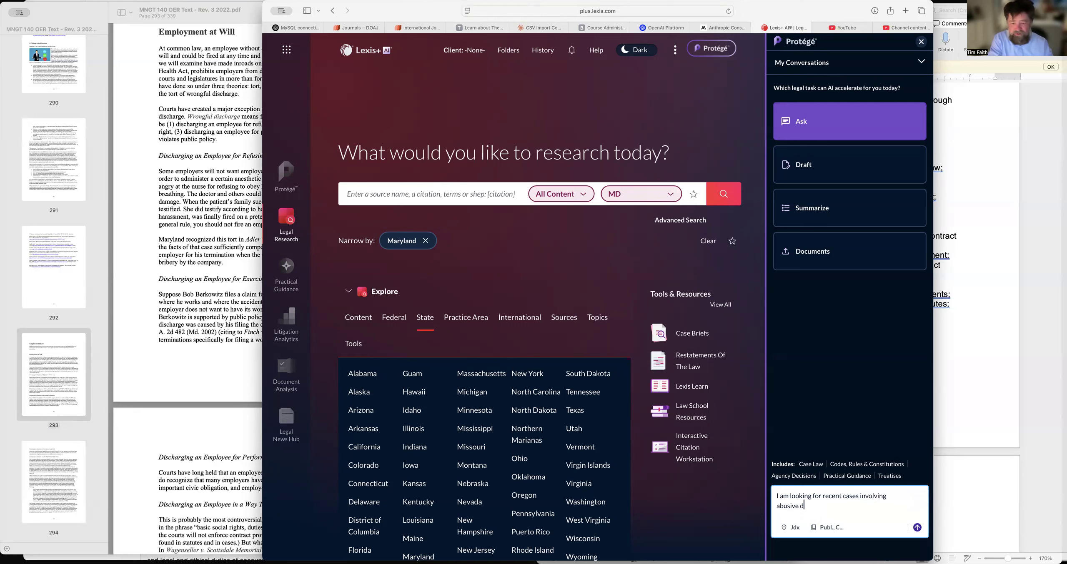
type("ischarge that")
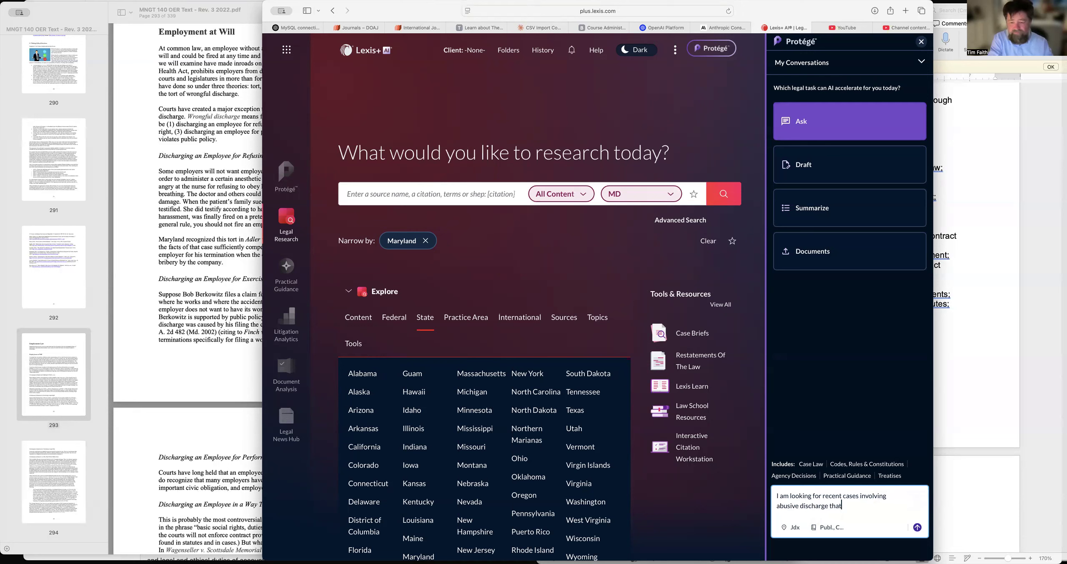
type(" are related to my learning object")
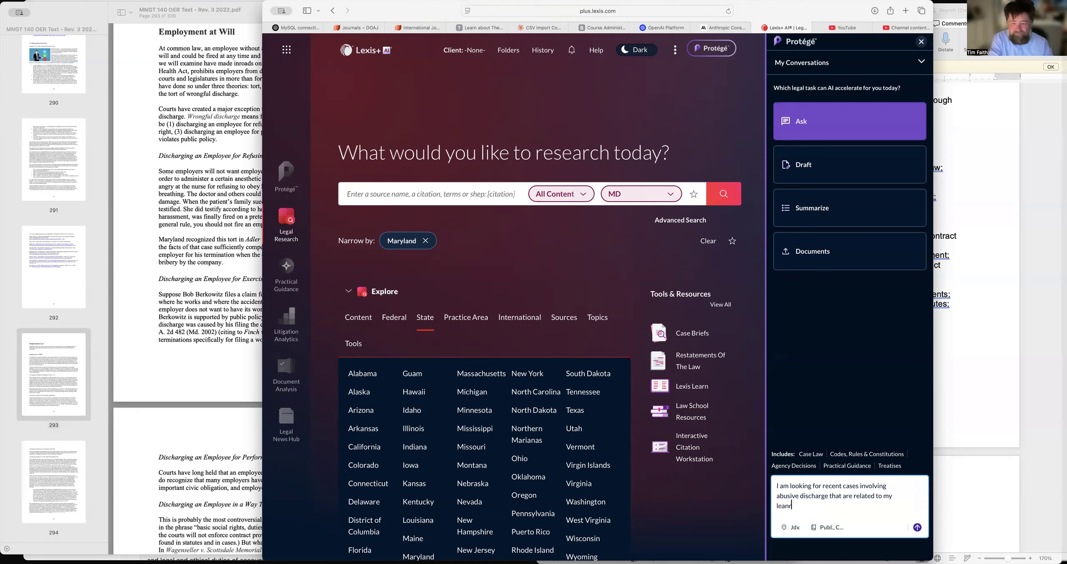
type("ive:")
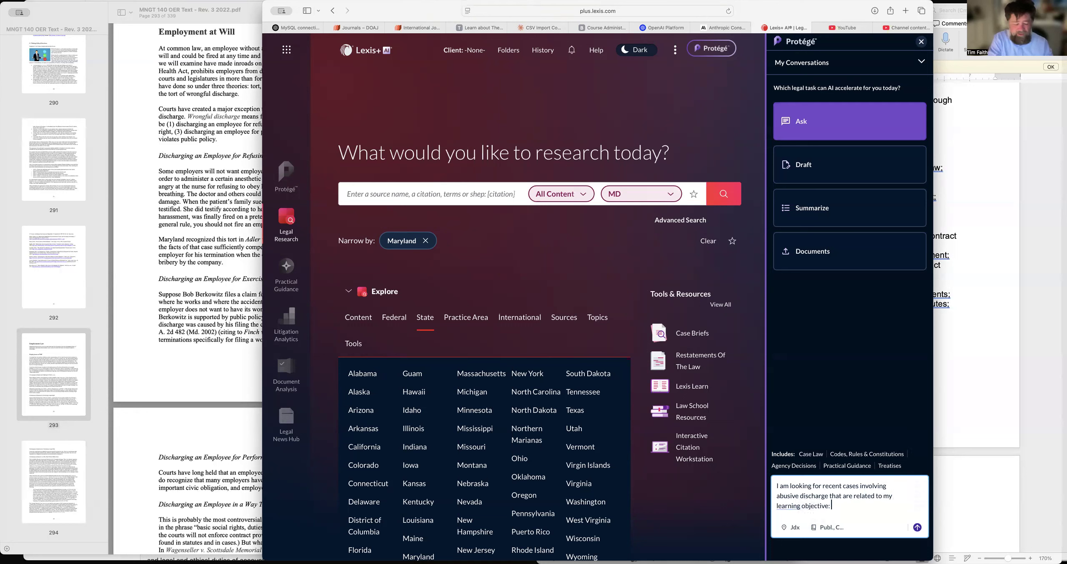
type("Explain the intricacies of At-will doctrine, wrongful discharge, and public policy violations in an oral presentation or a discussion.")
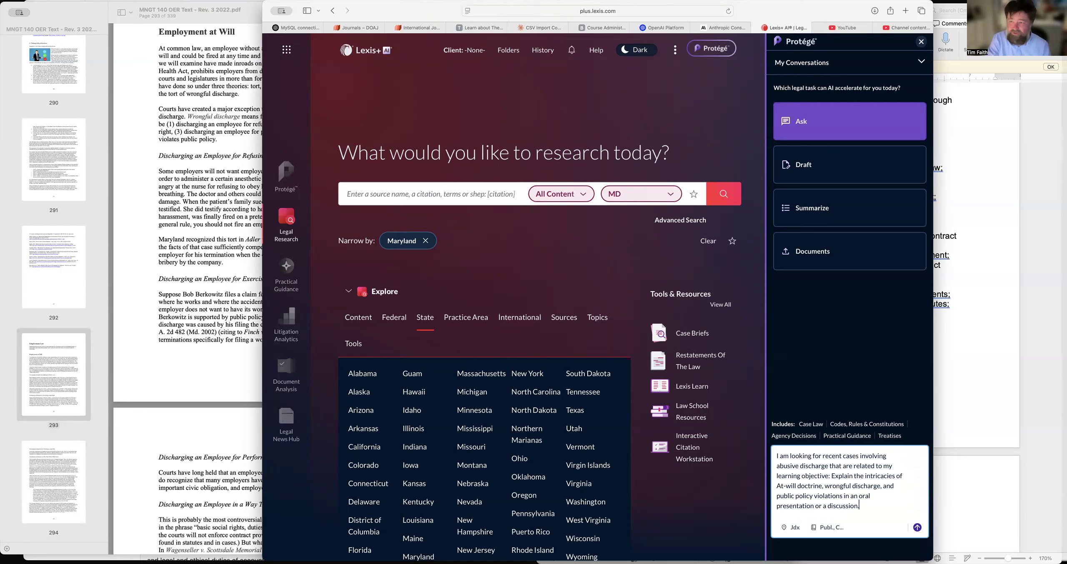
key("Return")
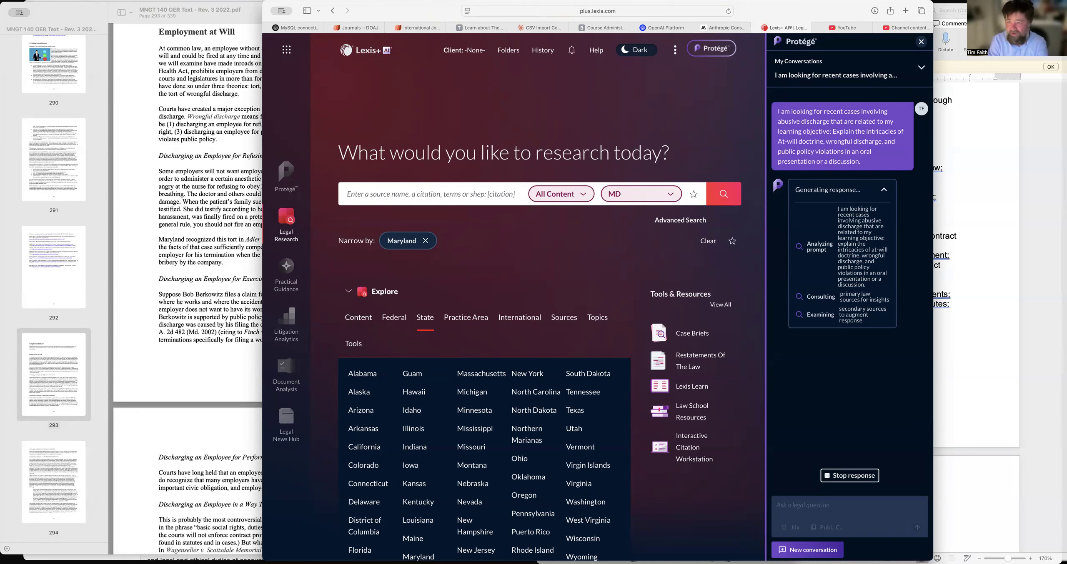
Review the sources cited in Protégé's response, then switch to Firefox and open Google Scholar in a new tab with Case law selected.
scroll(513, 292, "down", 5)
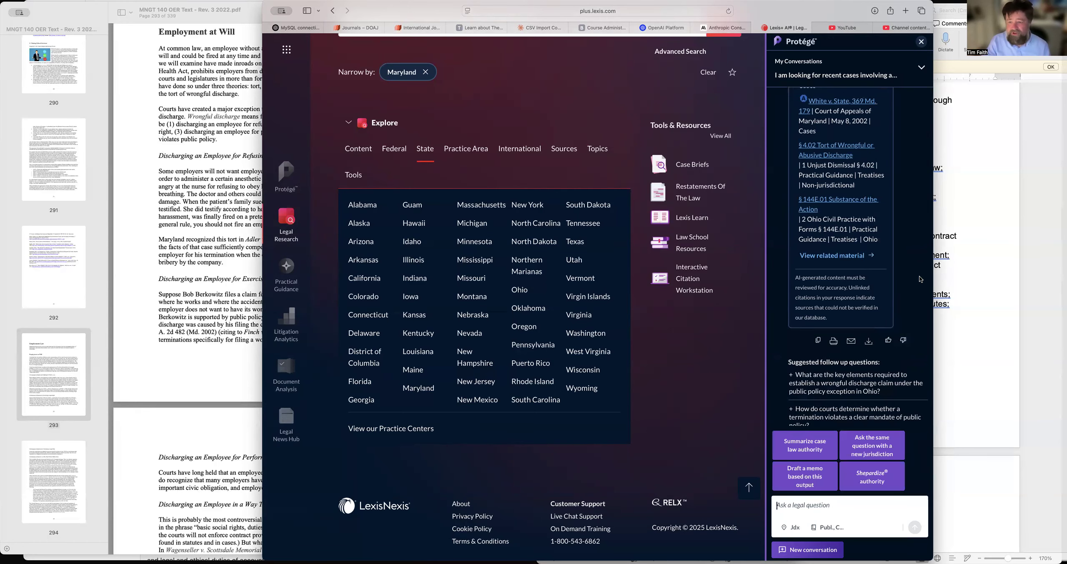
scroll(917, 278, "up", 10)
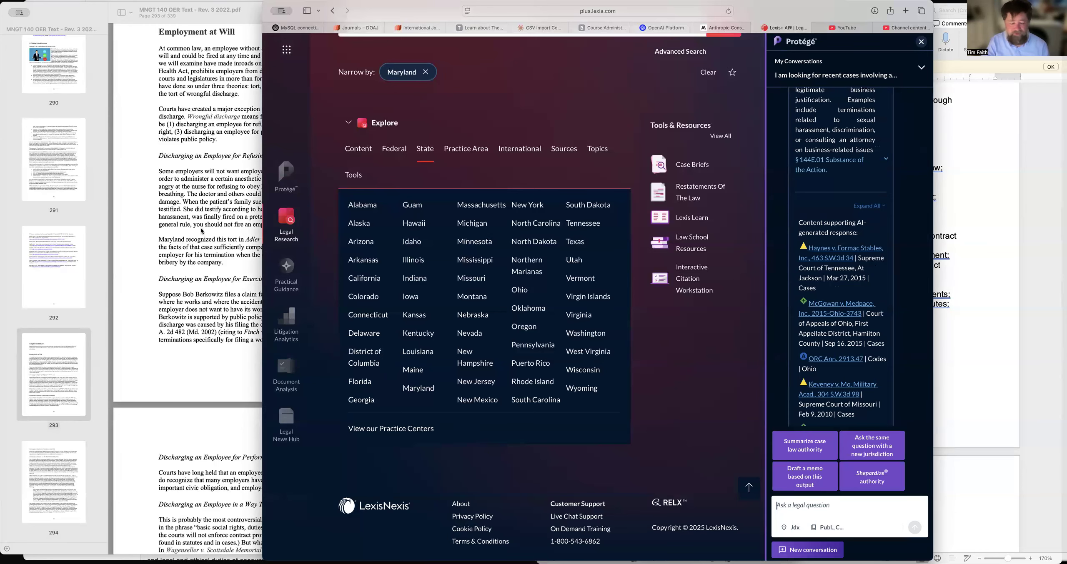
key("super+Tab")
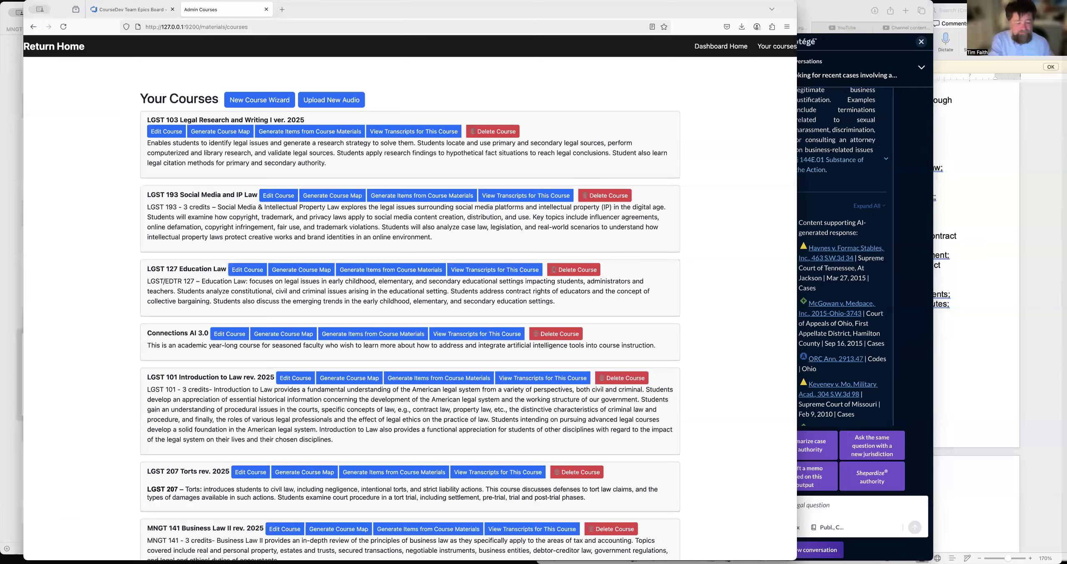
left_click(282, 10)
type("scho")
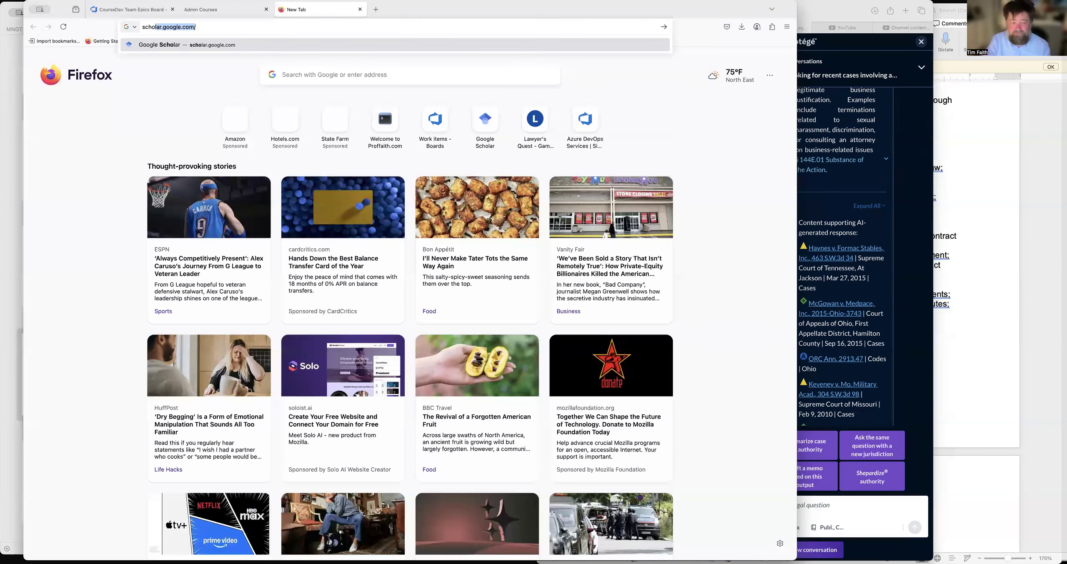
key("Return")
left_click(415, 201)
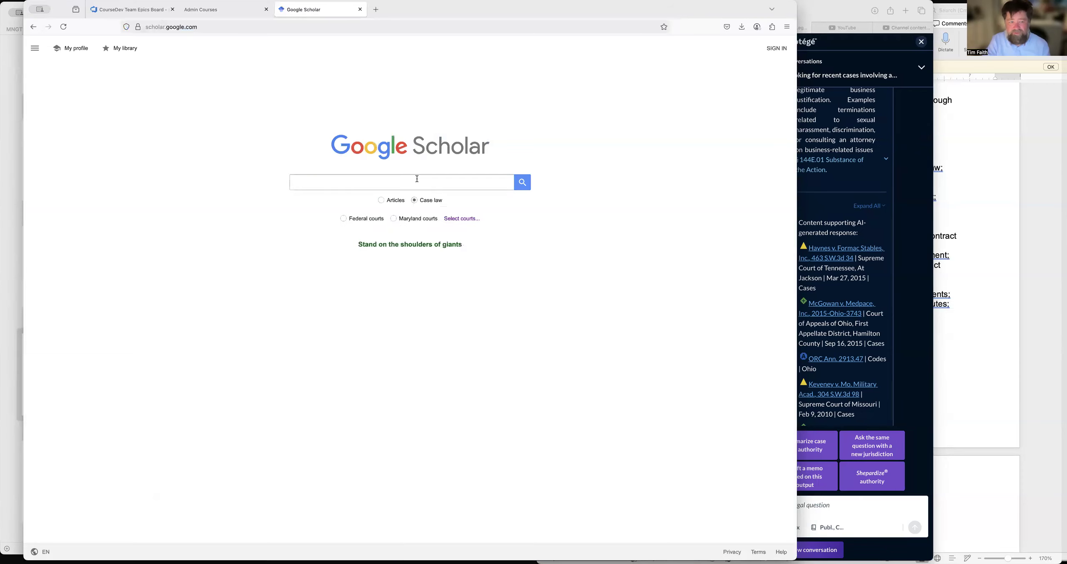
Search case law for the citation "463 sw3d 34" and open the matching Formac Stables, Inc. opinion.
left_click(417, 179)
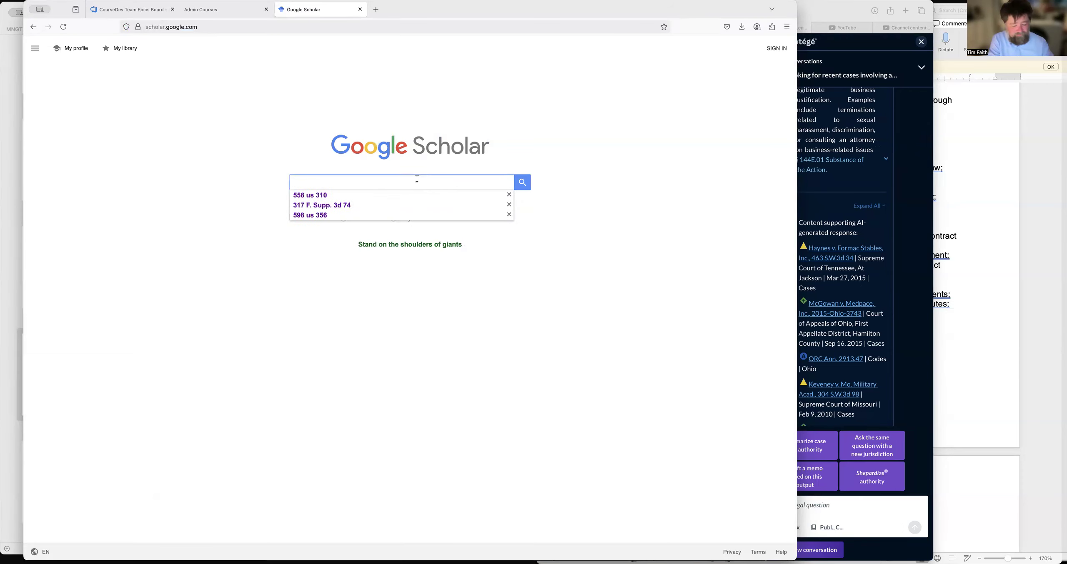
type("463")
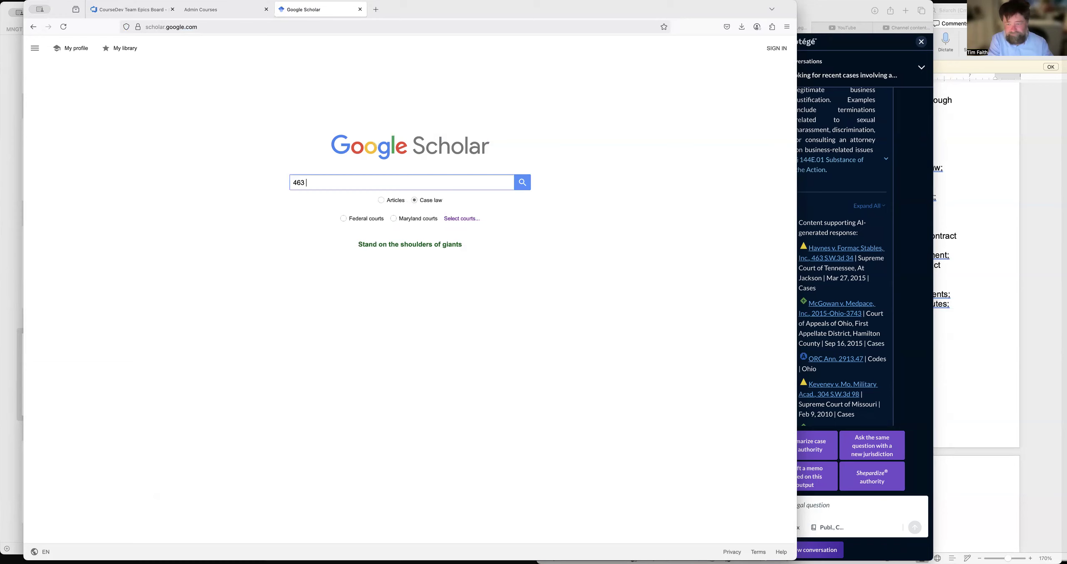
type(" sw3d 34")
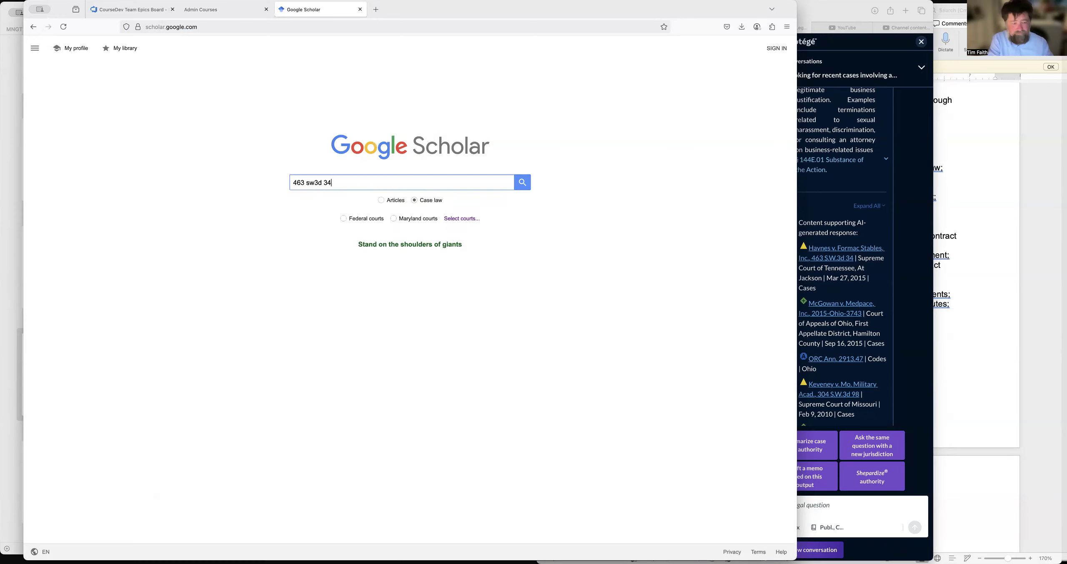
key("Return")
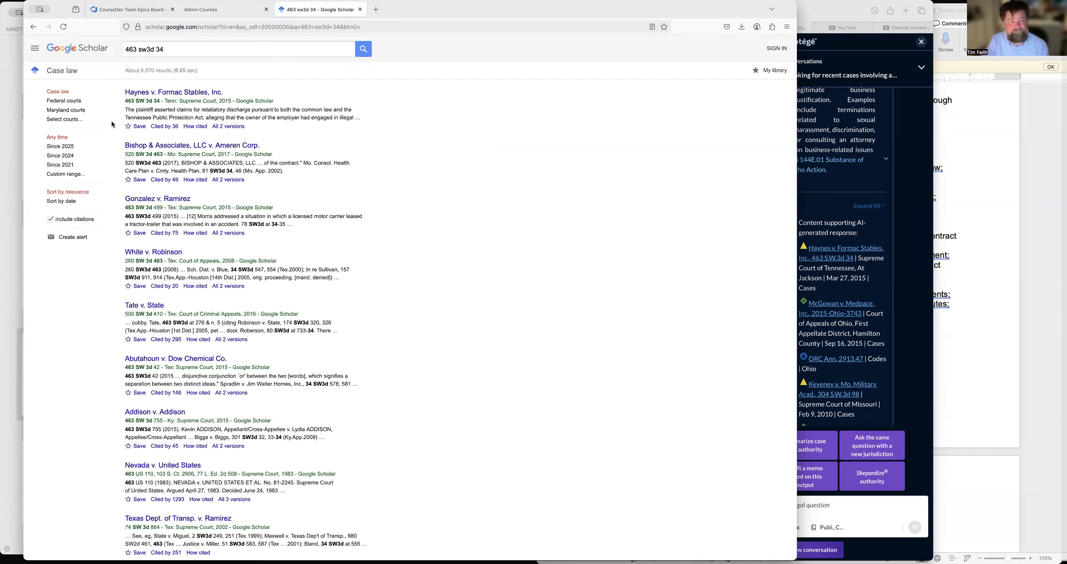
left_click(170, 91)
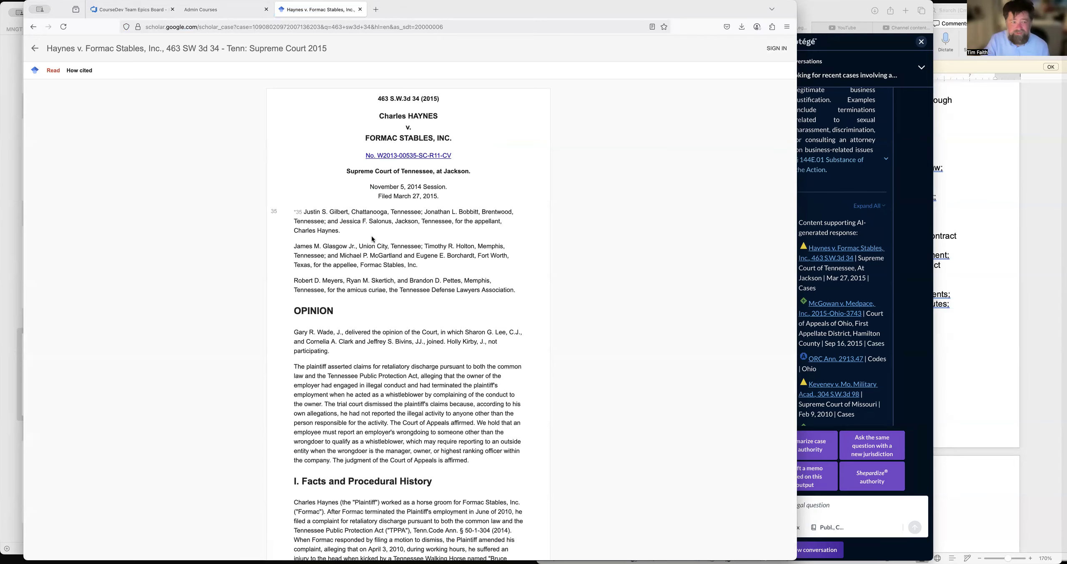
Examine the Formac Stables opinion's facts, standard of review and analysis for its treatment of at-will employment and retaliatory discharge.
scroll(372, 236, "down", 20)
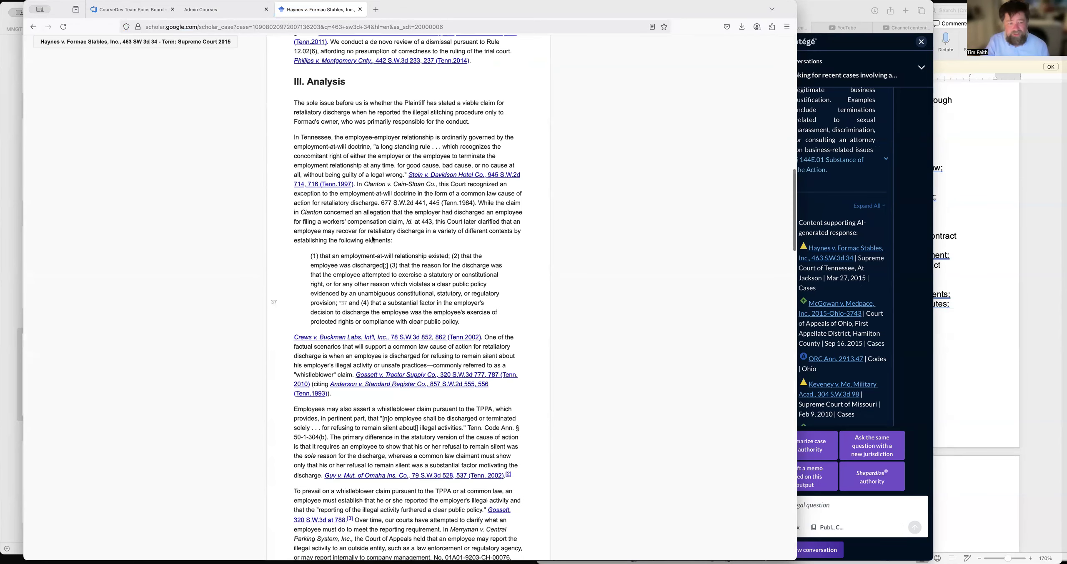
scroll(372, 238, "down", 15)
scroll(372, 237, "up", 10)
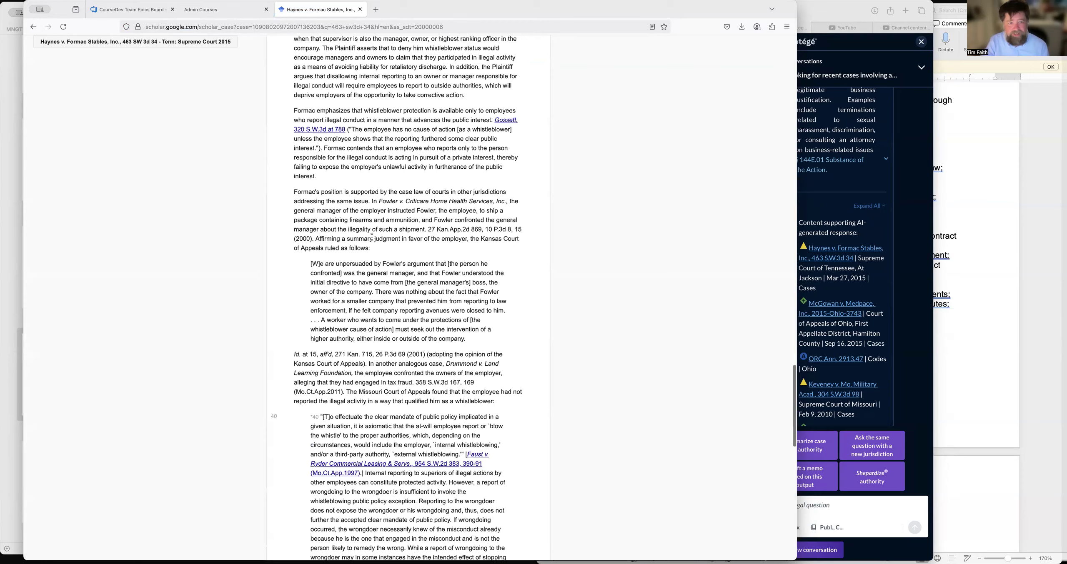
scroll(372, 237, "up", 15)
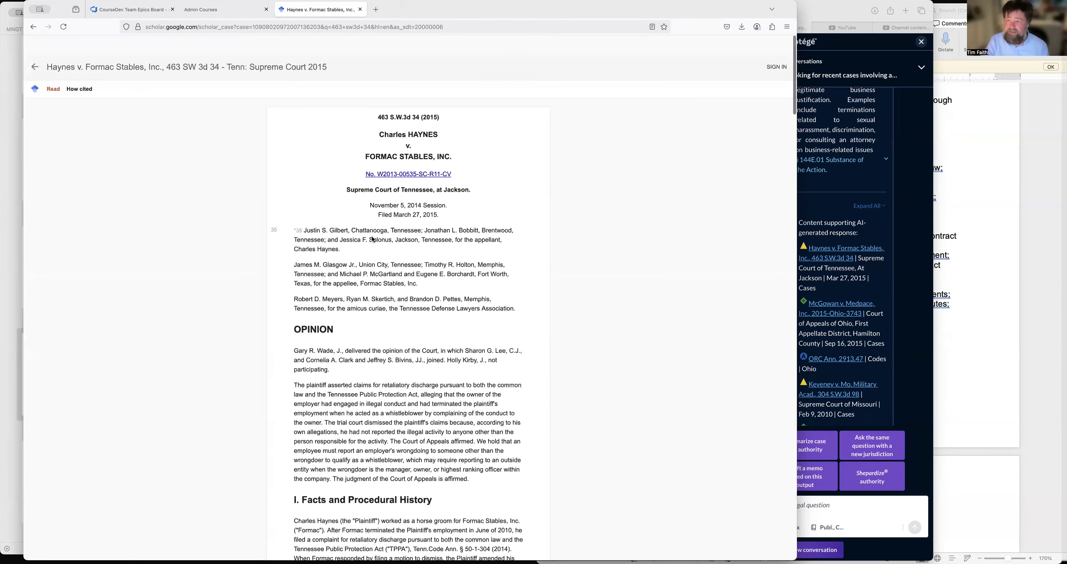
scroll(371, 238, "down", 1)
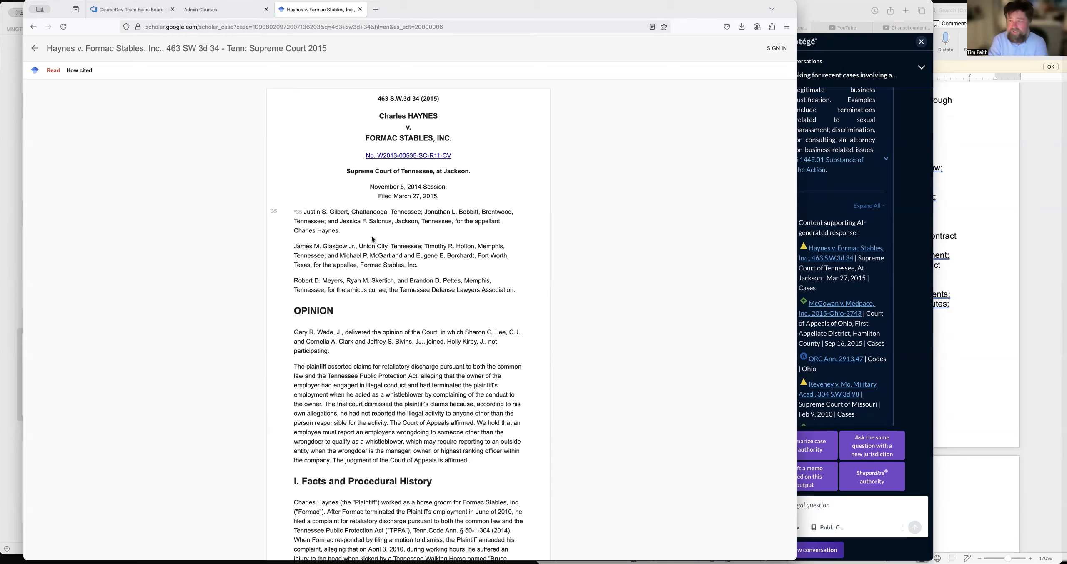
scroll(372, 236, "down", 5)
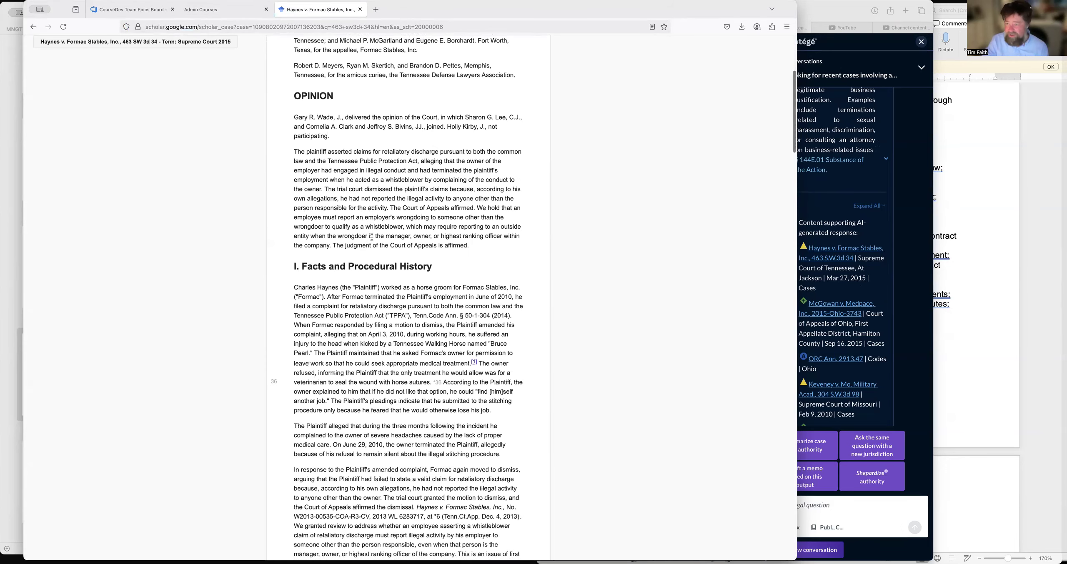
scroll(372, 237, "down", 4)
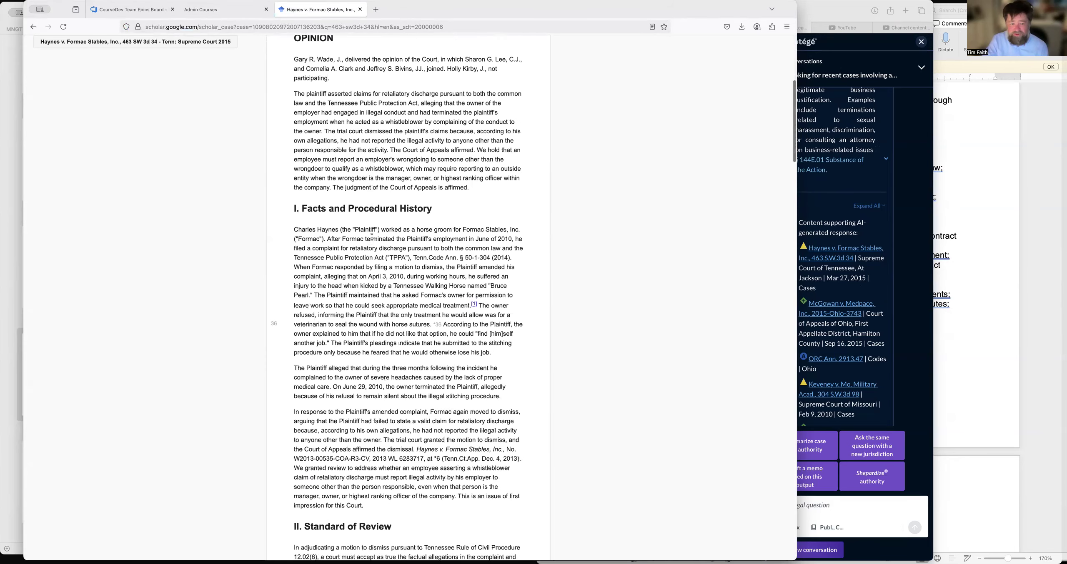
scroll(371, 238, "down", 5)
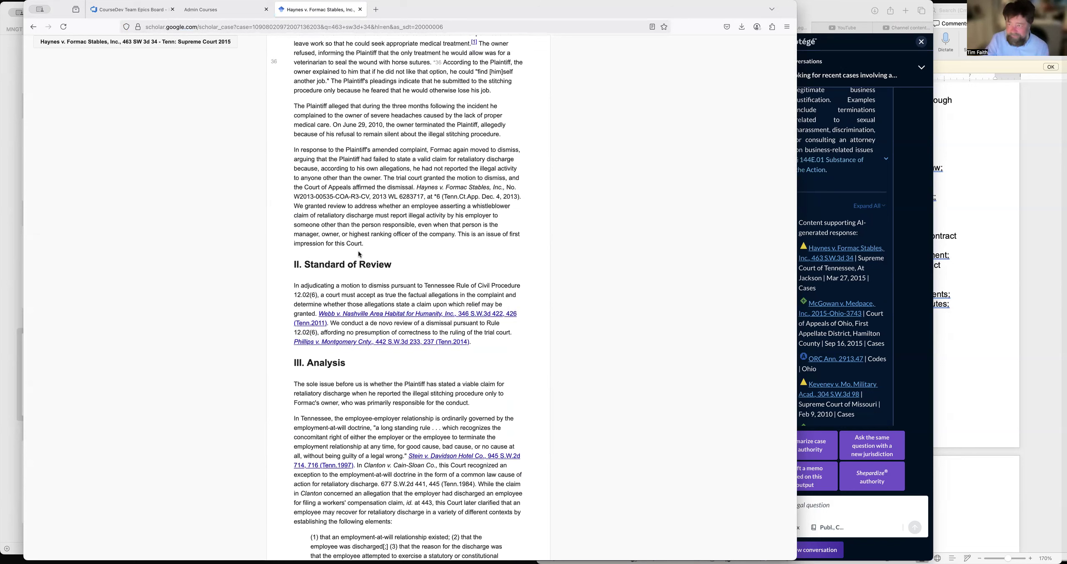
scroll(358, 255, "down", 10)
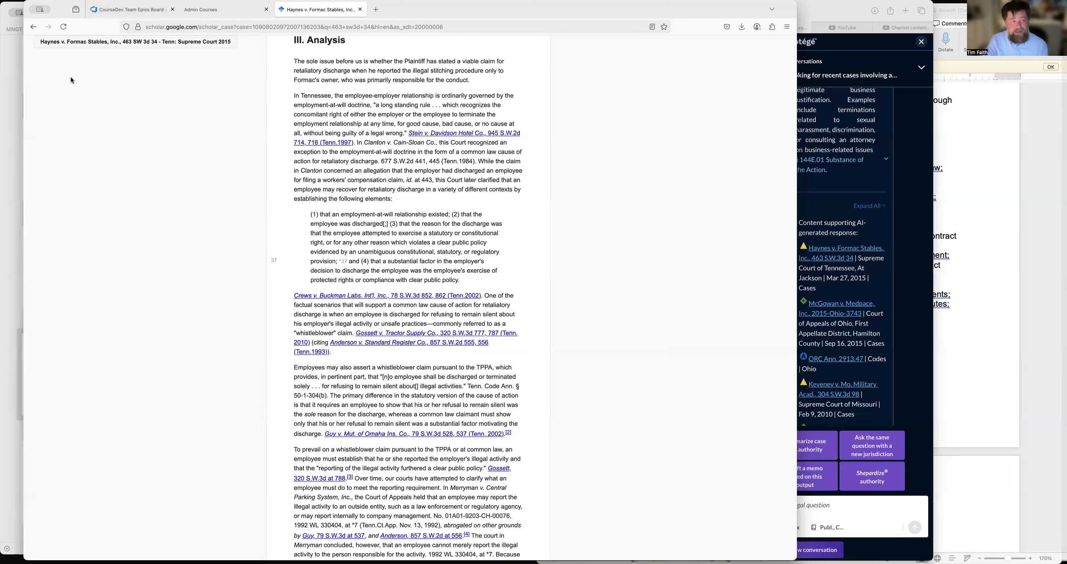
Save the opinion as a PDF in the Downloads folder and return to the Admin Courses page.
key("super+p")
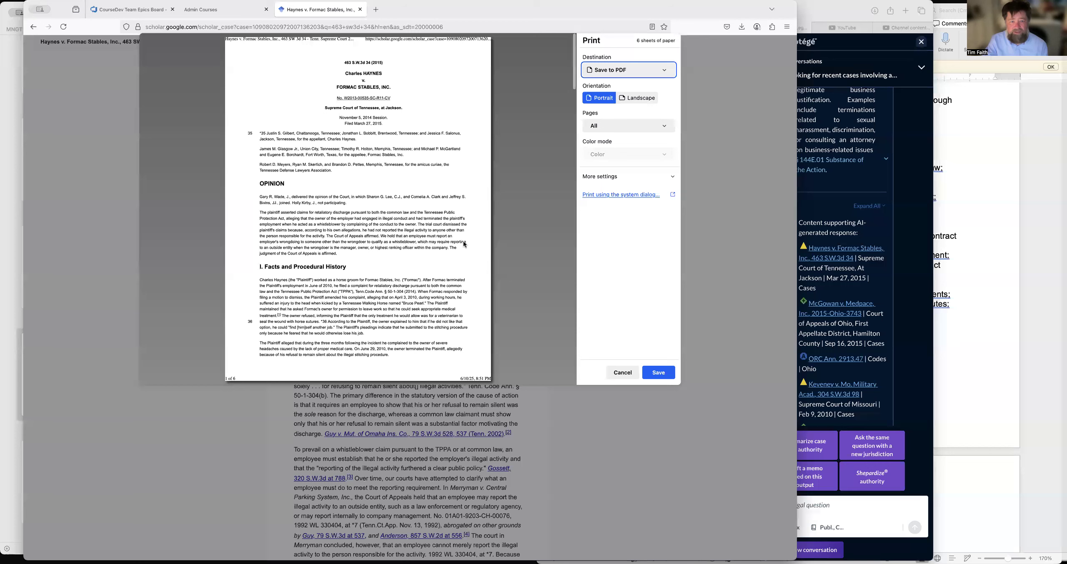
left_click(658, 373)
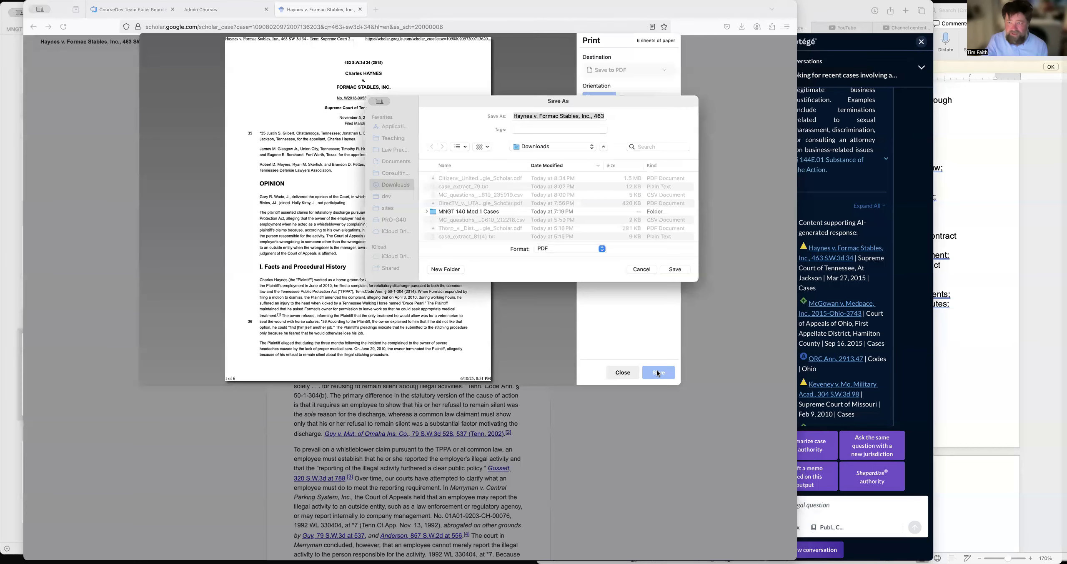
left_click(675, 269)
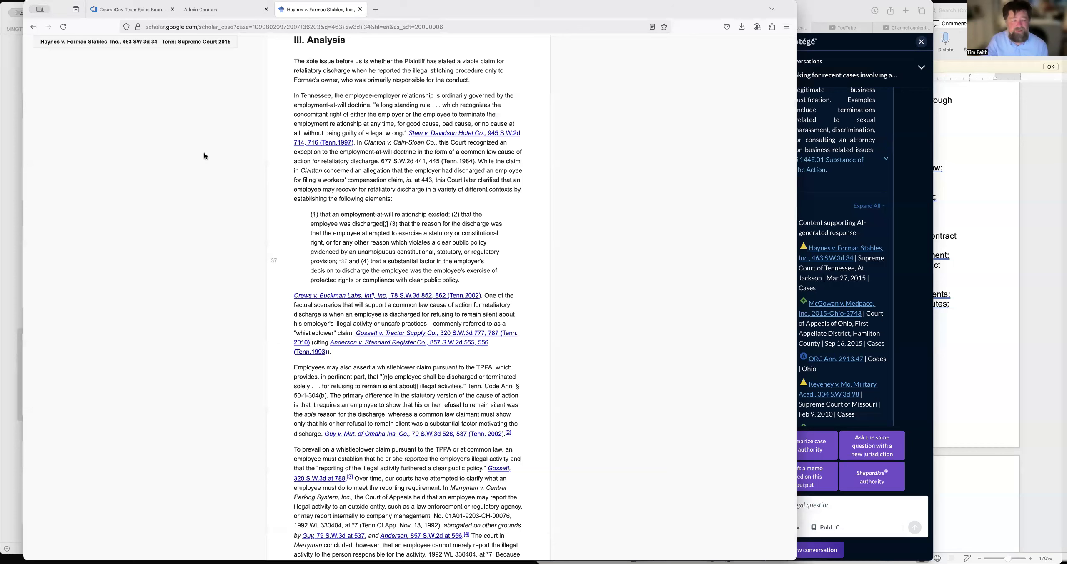
mouse_move(213, 11)
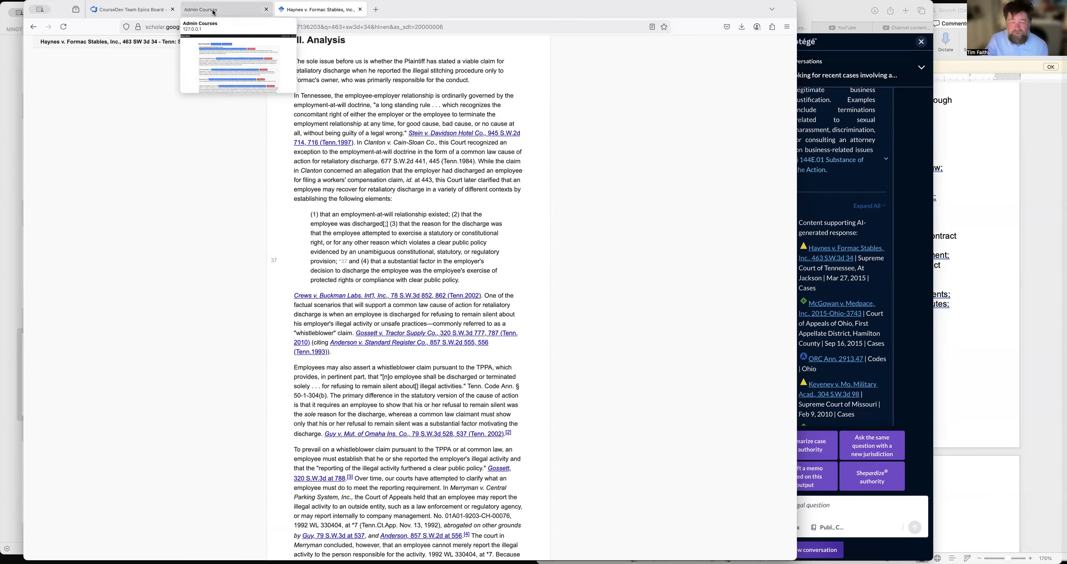
left_click(213, 12)
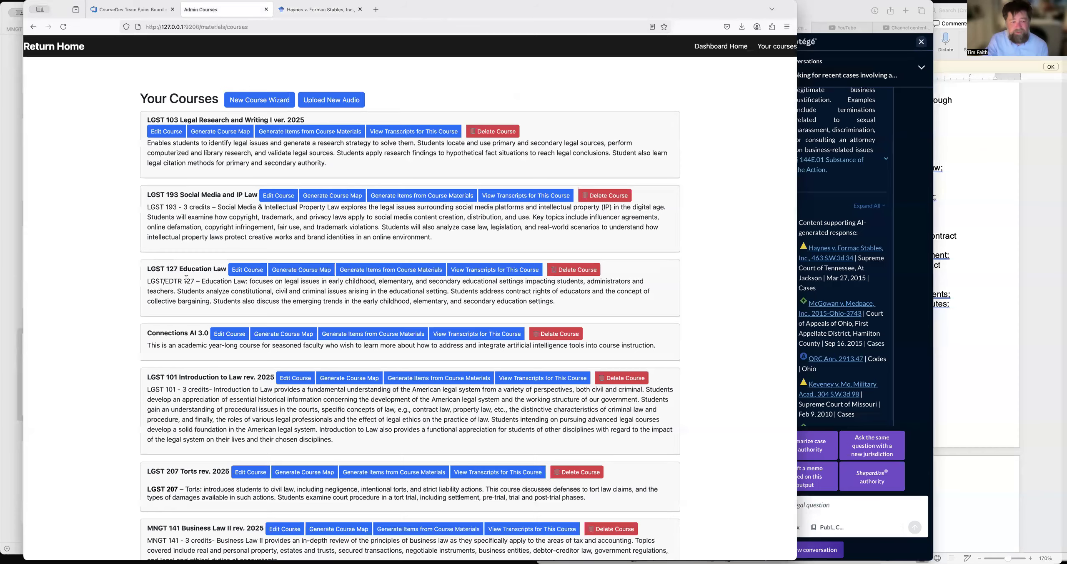
Open the course map for MNGT 140 Business Law I v.1 and review the objectives and materials under CO-06.
scroll(296, 477, "down", 5)
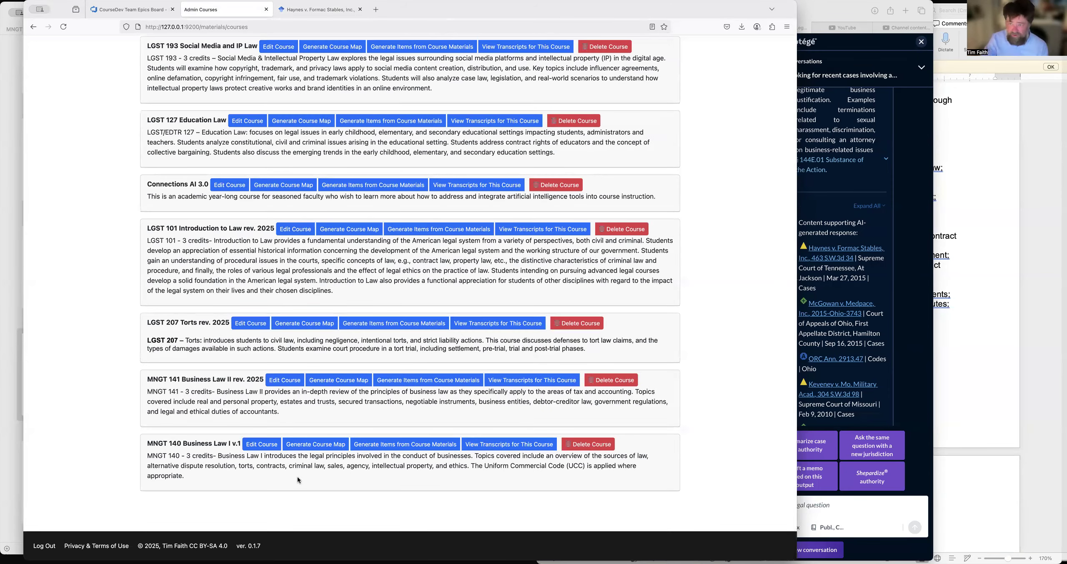
left_click(316, 450)
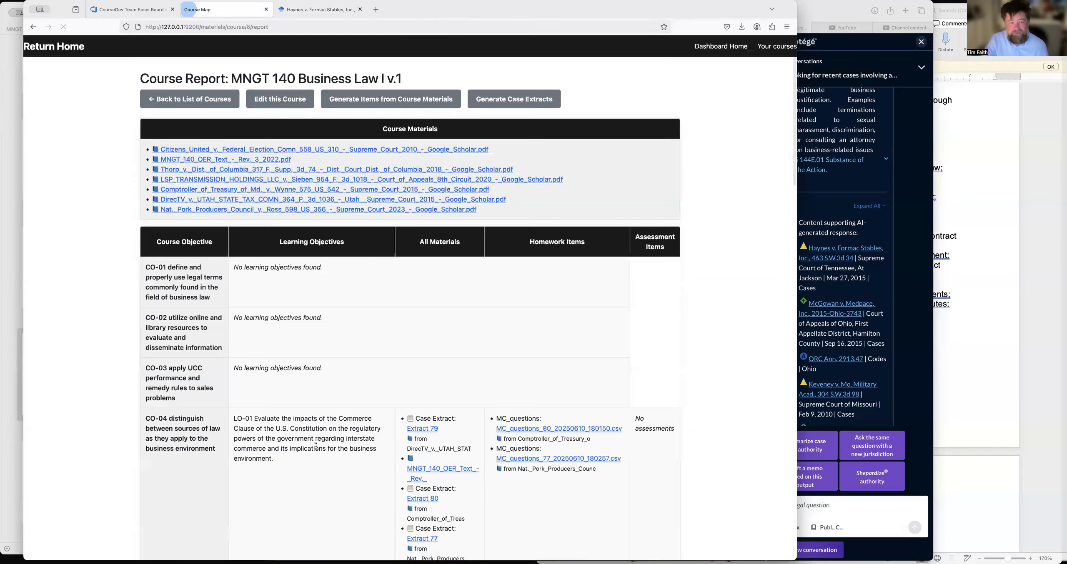
scroll(316, 447, "down", 6)
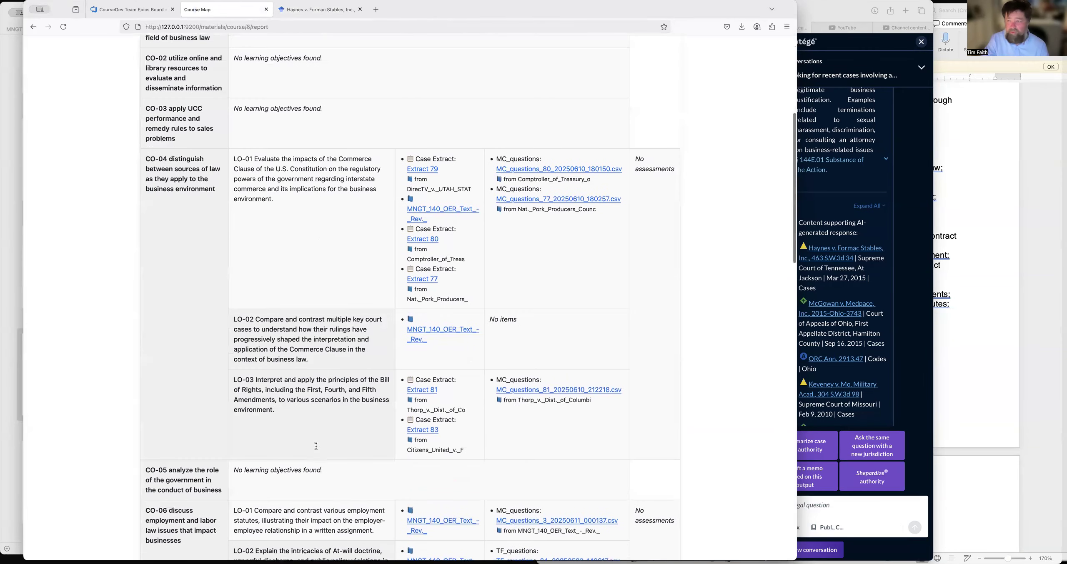
scroll(316, 447, "down", 9)
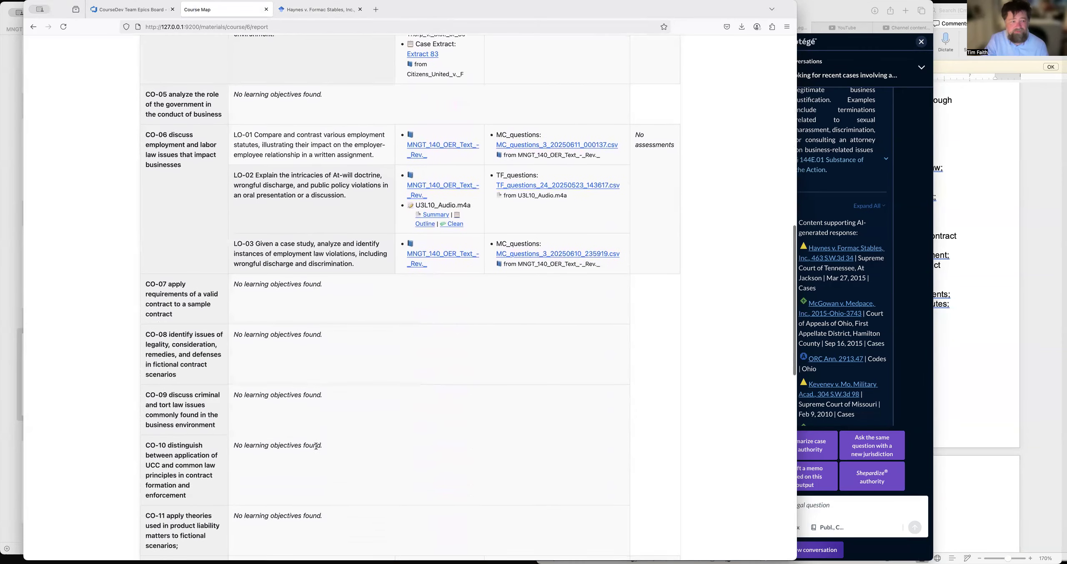
scroll(330, 338, "up", 4)
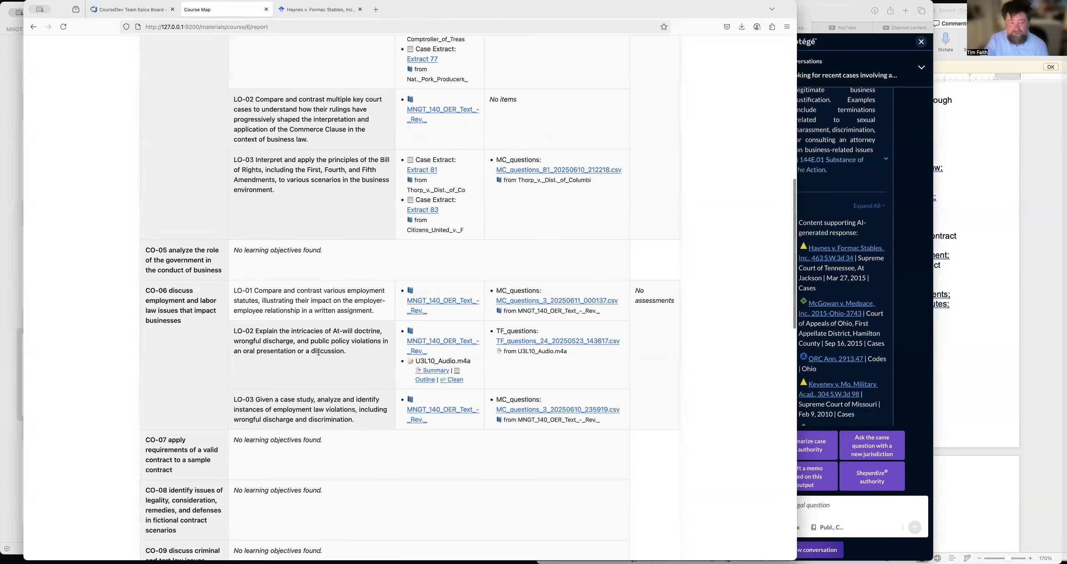
scroll(319, 352, "up", 12)
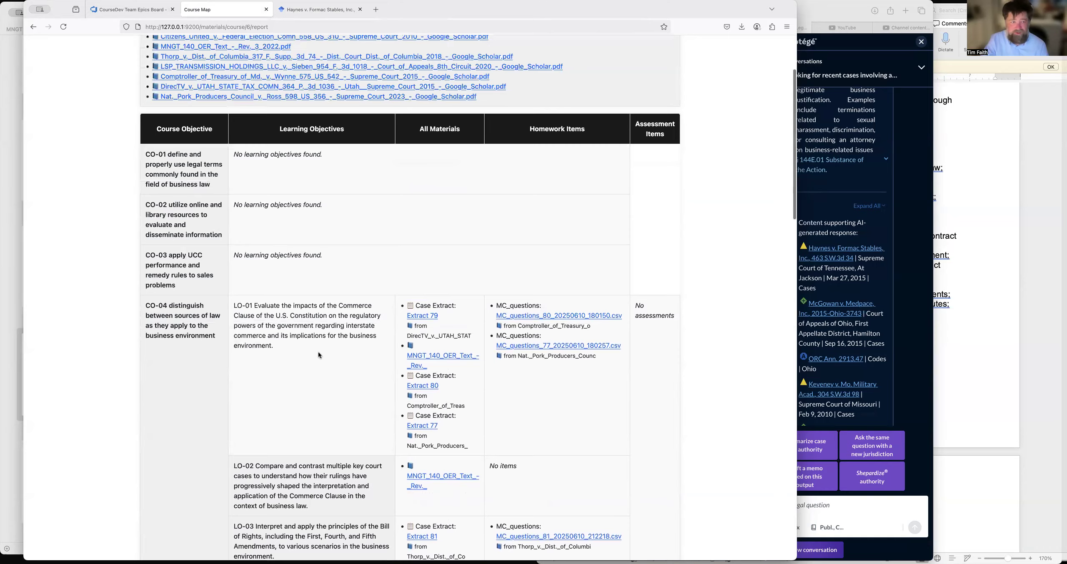
Edit the MNGT 140 course and upload the Formac Stables opinion PDF from Downloads as new course material.
left_click(290, 98)
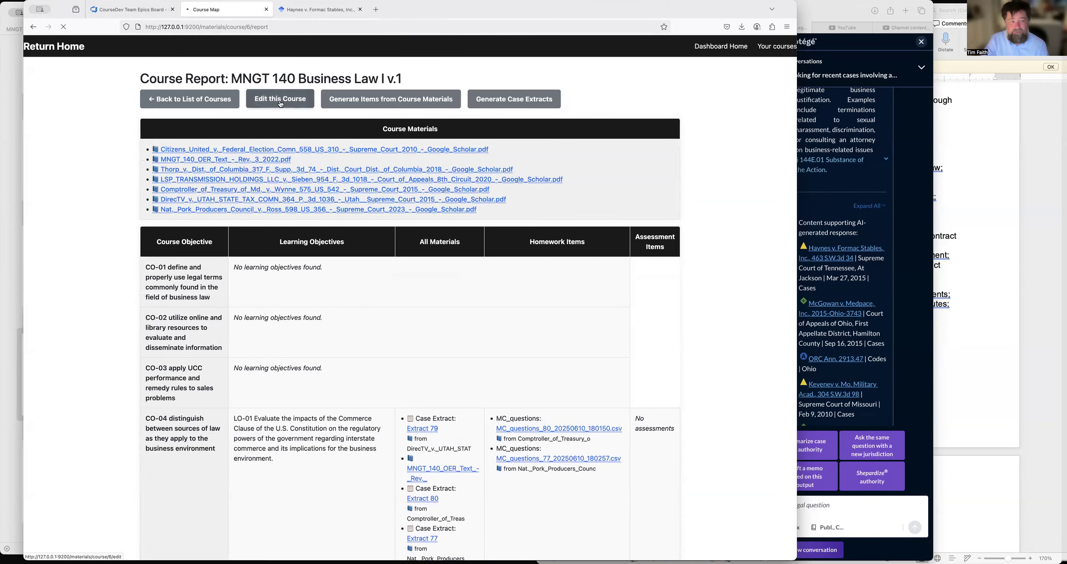
left_click(258, 350)
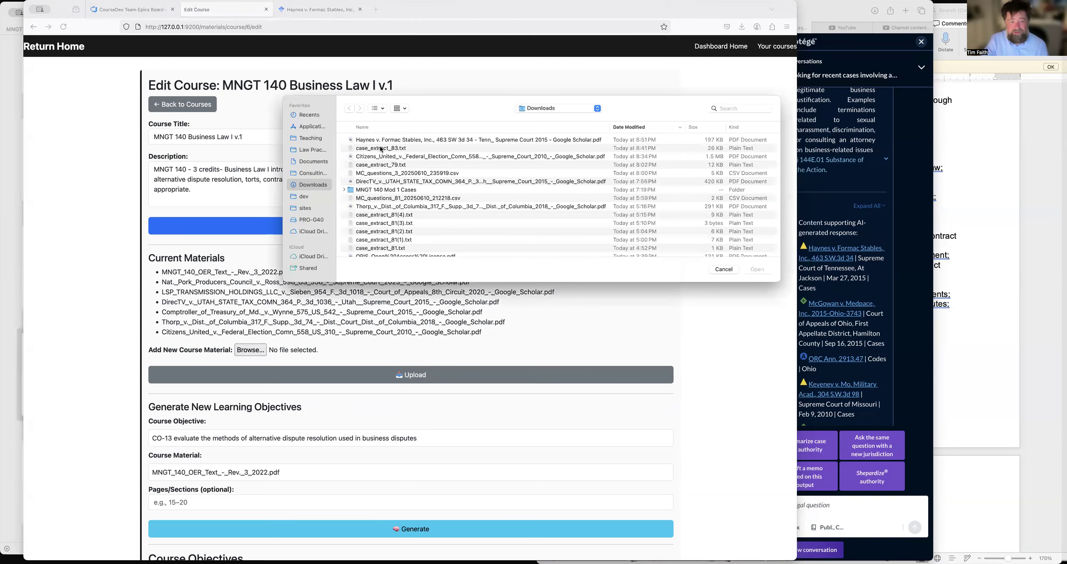
left_click(392, 140)
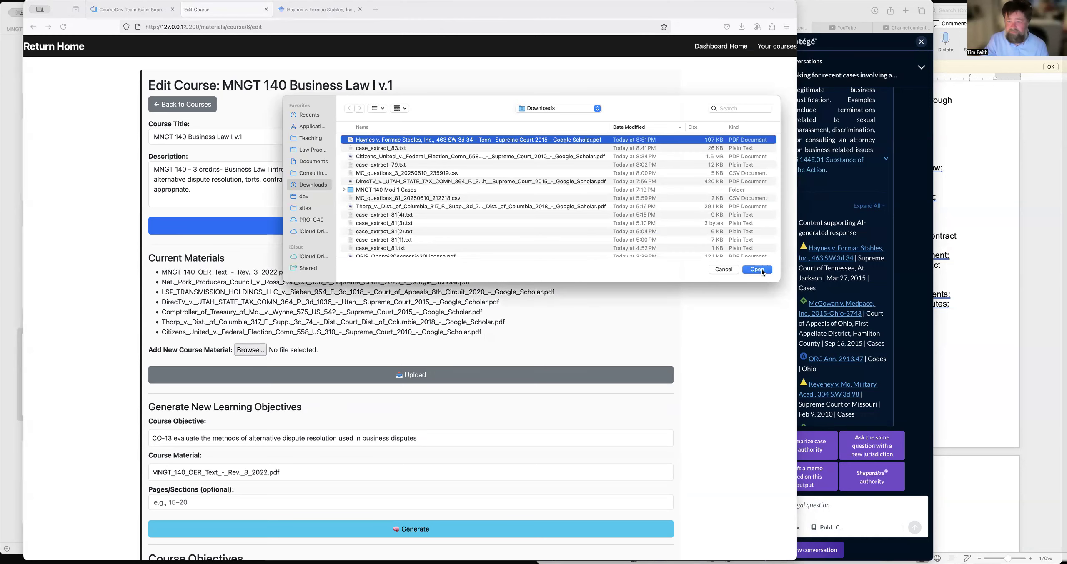
left_click(762, 269)
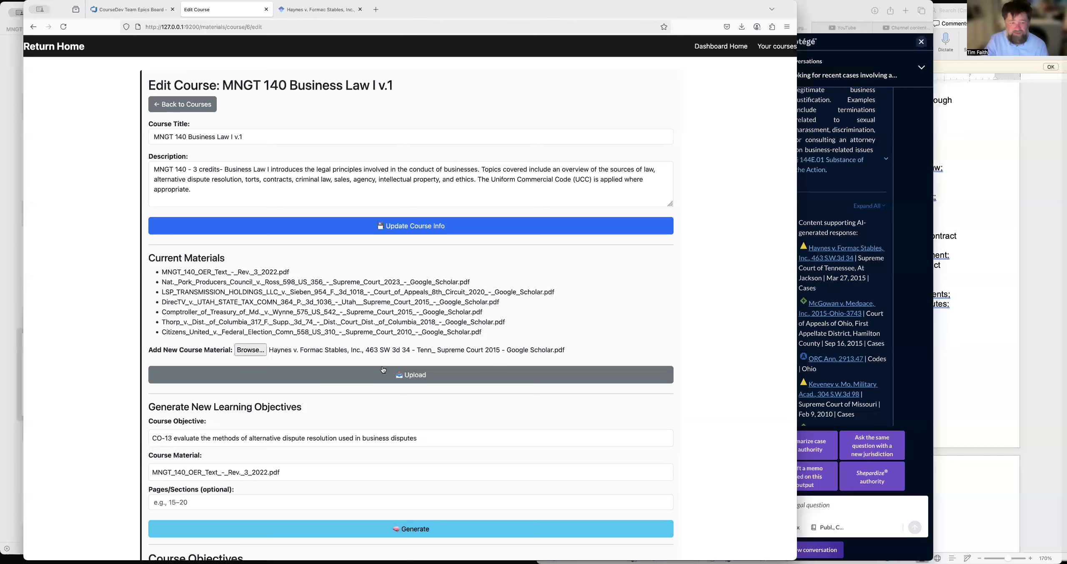
left_click(376, 374)
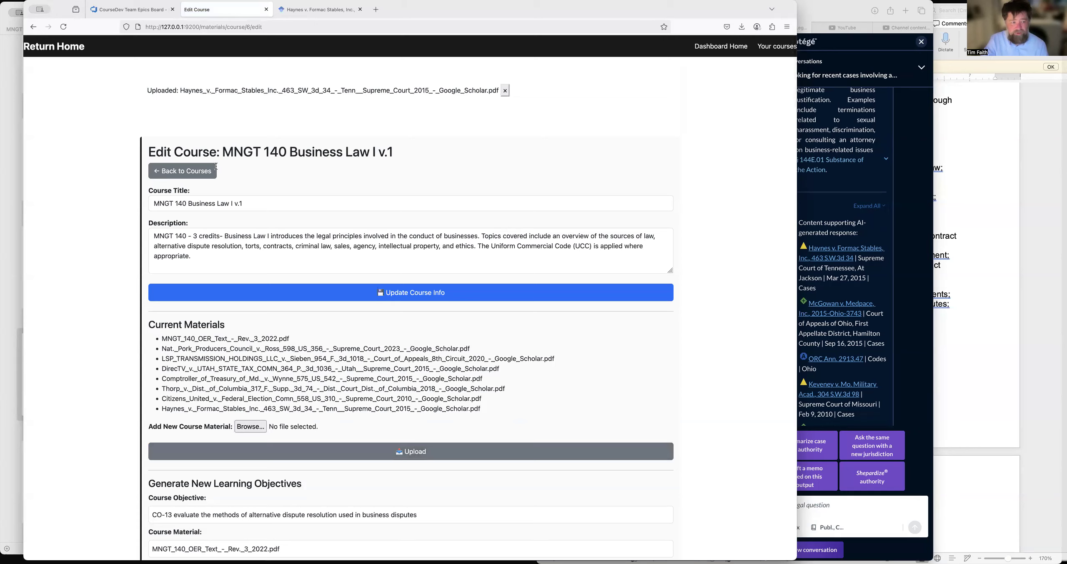
Return to the course list and reopen the MNGT 140 Business Law I v.1 course map to check its course materials.
left_click(192, 171)
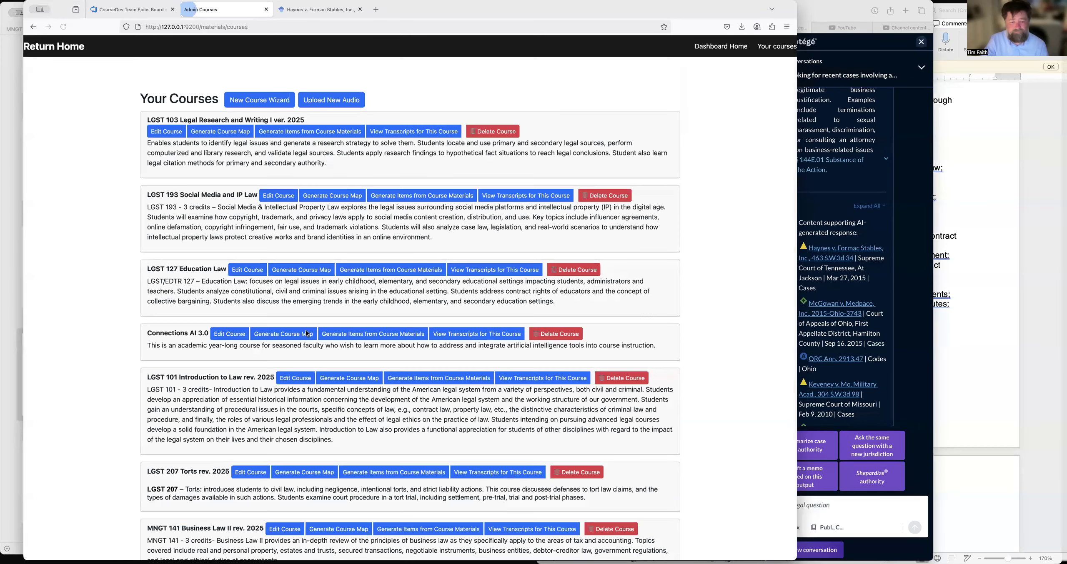
scroll(315, 447, "down", 5)
left_click(314, 446)
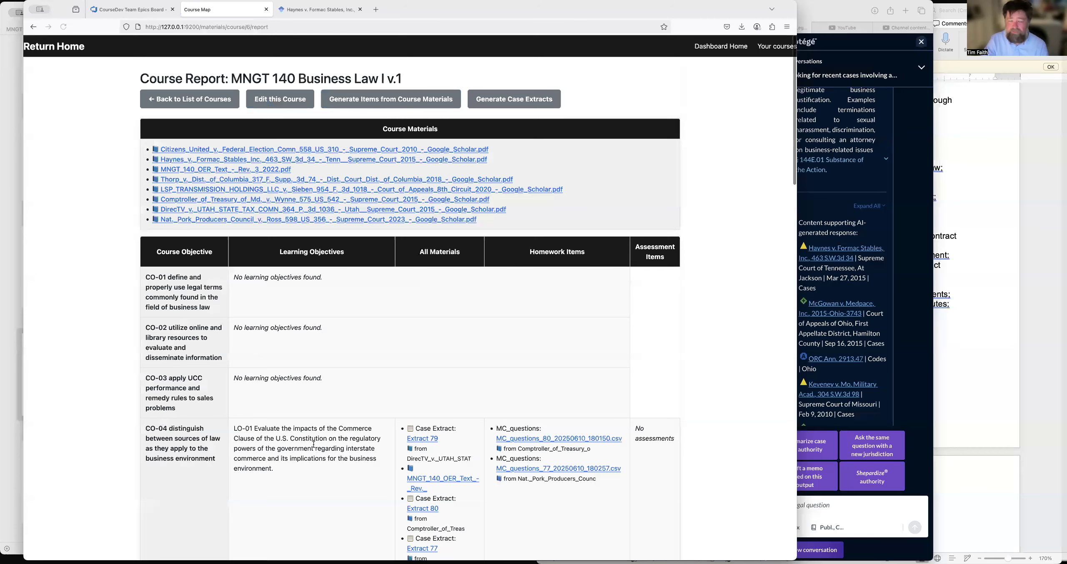
scroll(314, 445, "down", 1)
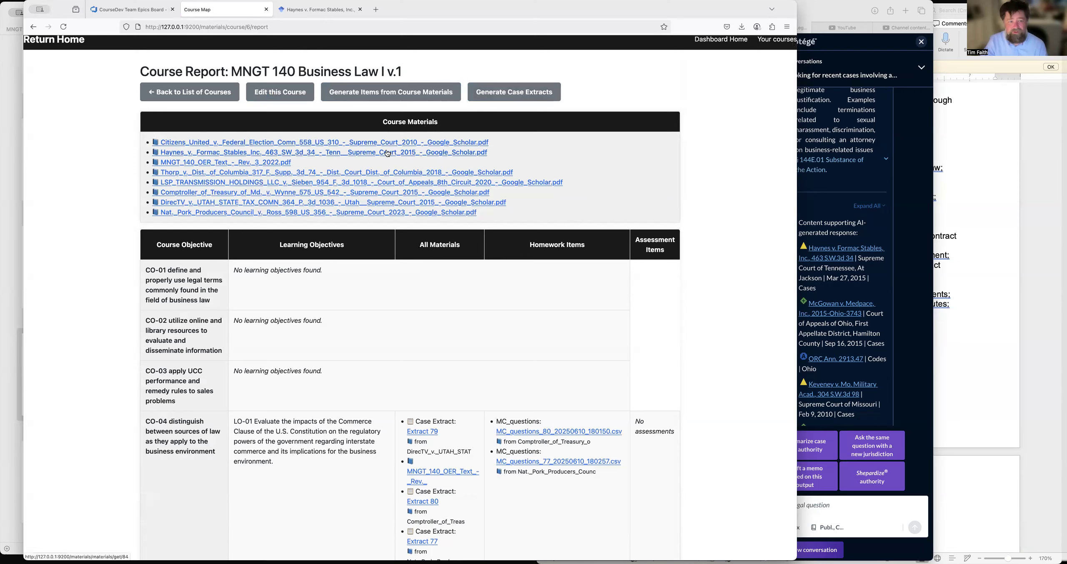
Generate a case extract from the Formac Stables PDF for CO-06 LO-02 on at-will doctrine, wrongful discharge and public policy violations.
left_click(509, 96)
left_click(390, 148)
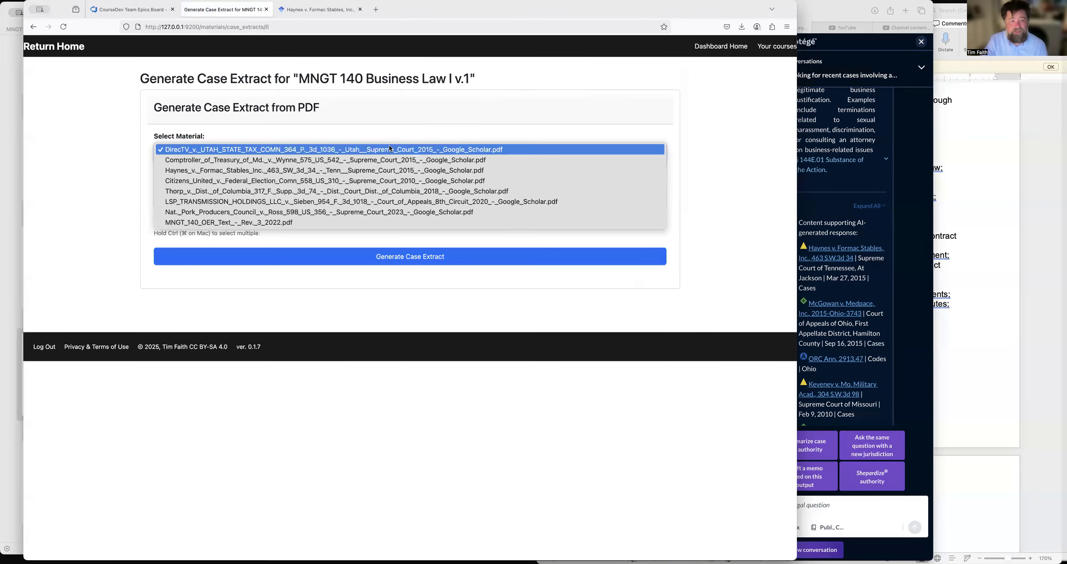
left_click(275, 171)
scroll(271, 207, "down", 2)
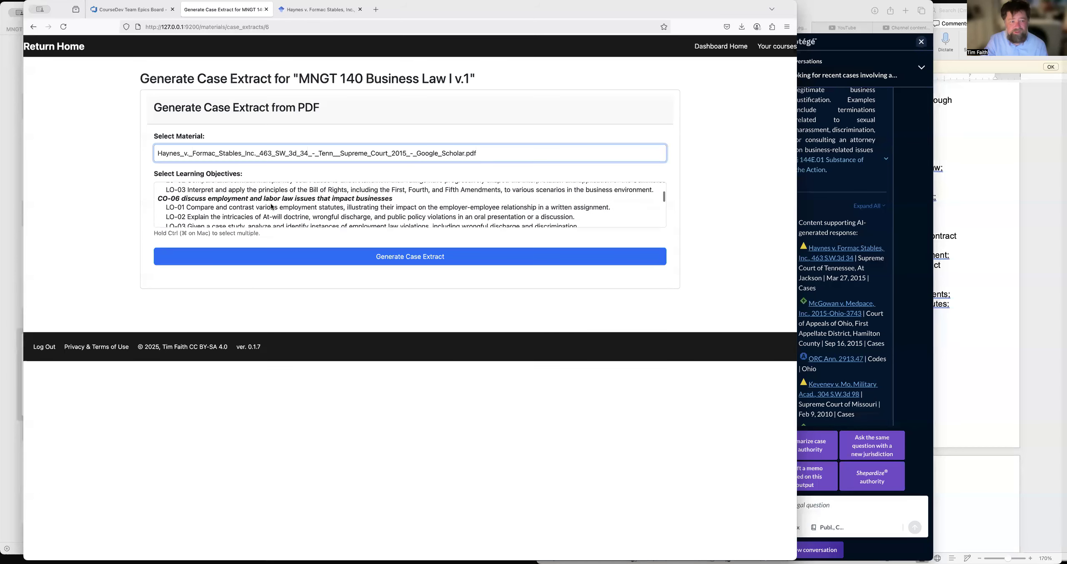
scroll(274, 208, "down", 1)
left_click(274, 206)
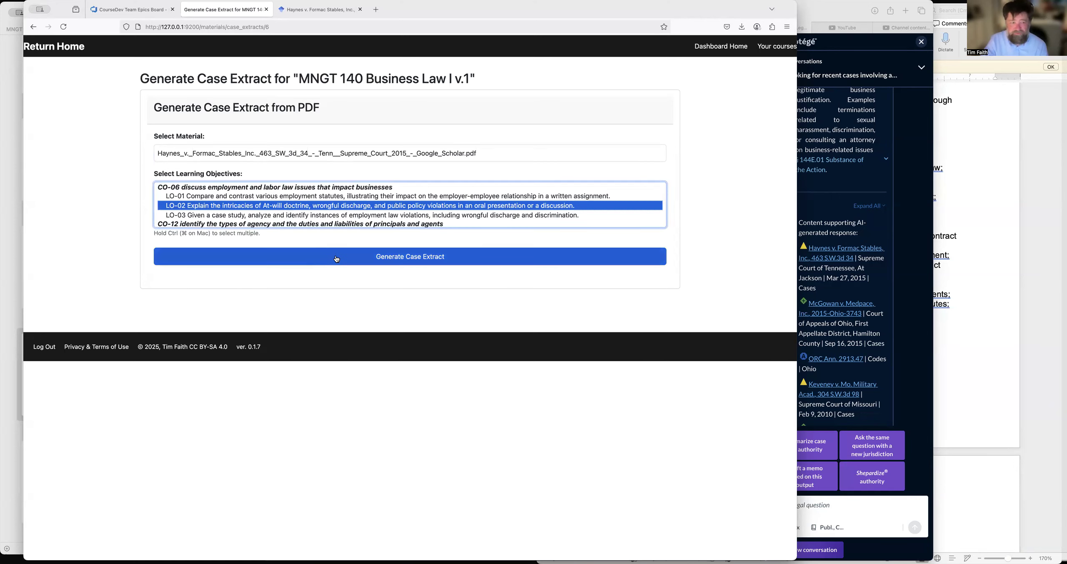
left_click(384, 257)
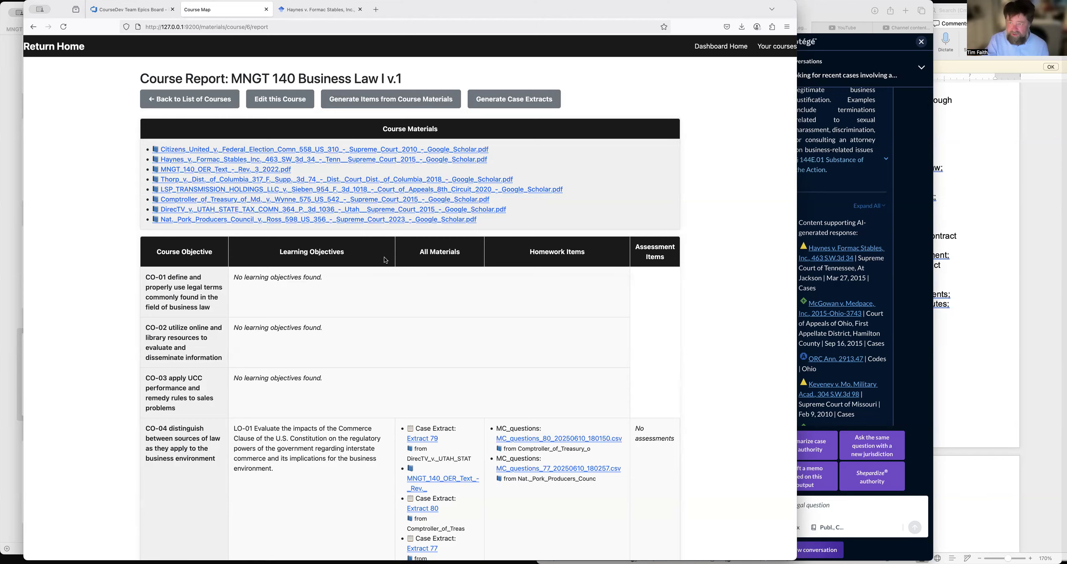
Generate 5 multiple-choice homework questions from the Formac Stables PDF for CO-06 LO-02 on at-will doctrine and wrongful discharge.
scroll(383, 259, "down", 5)
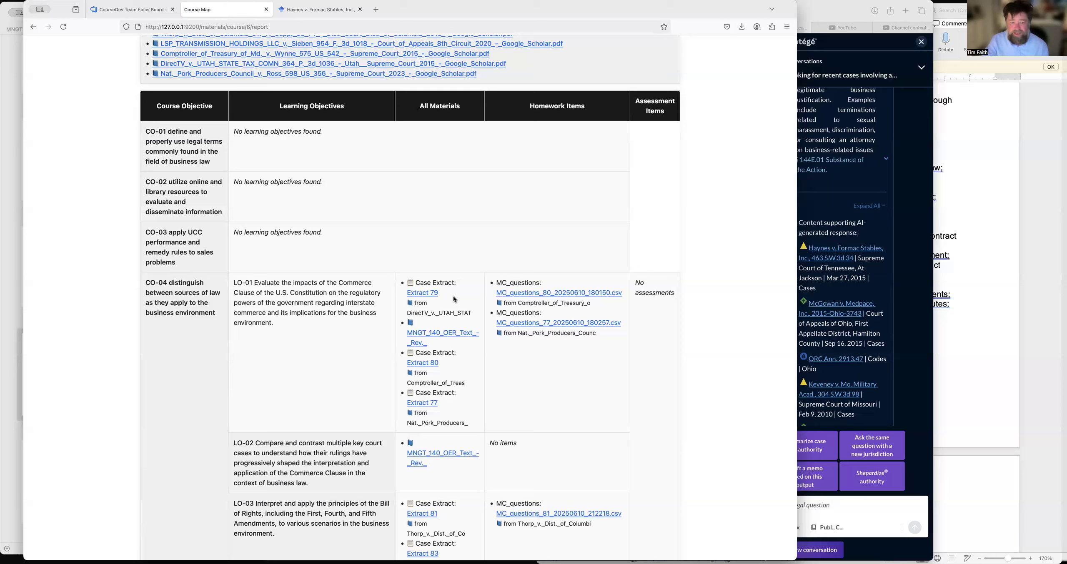
scroll(457, 298, "up", 5)
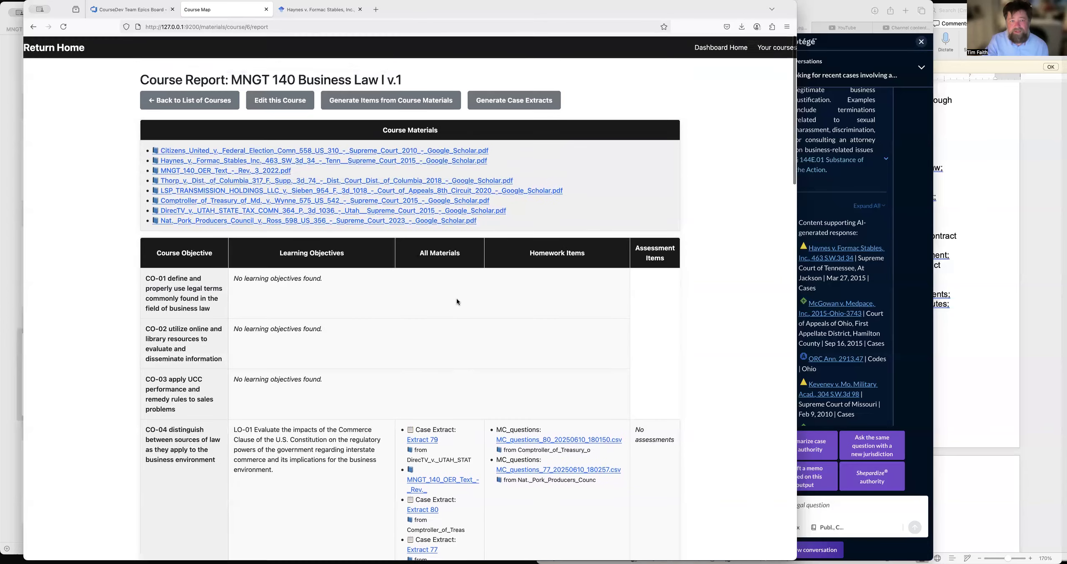
left_click(411, 102)
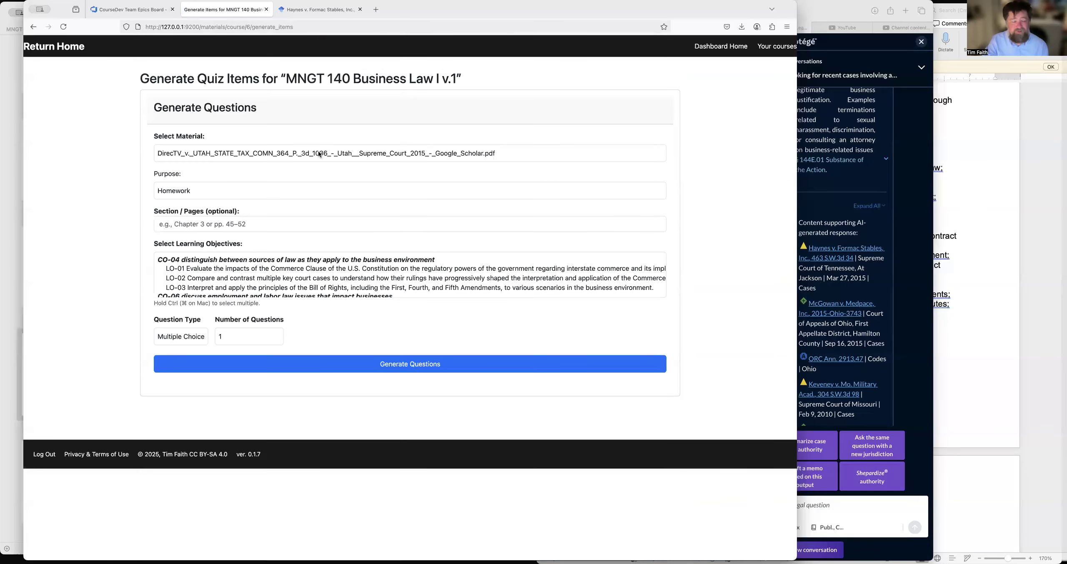
left_click(320, 156)
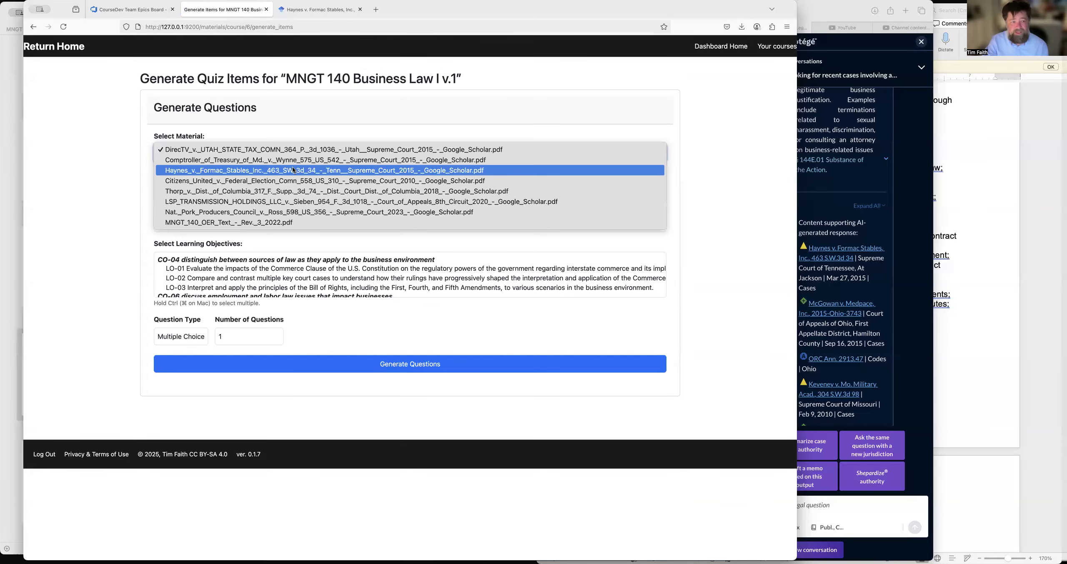
left_click(310, 170)
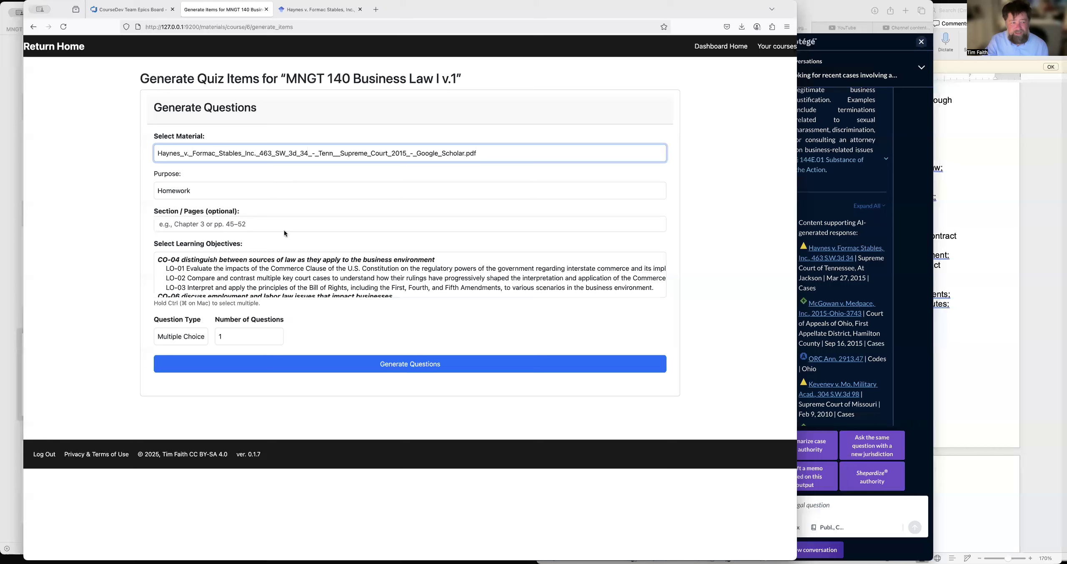
scroll(283, 278, "down", 2)
left_click(281, 276)
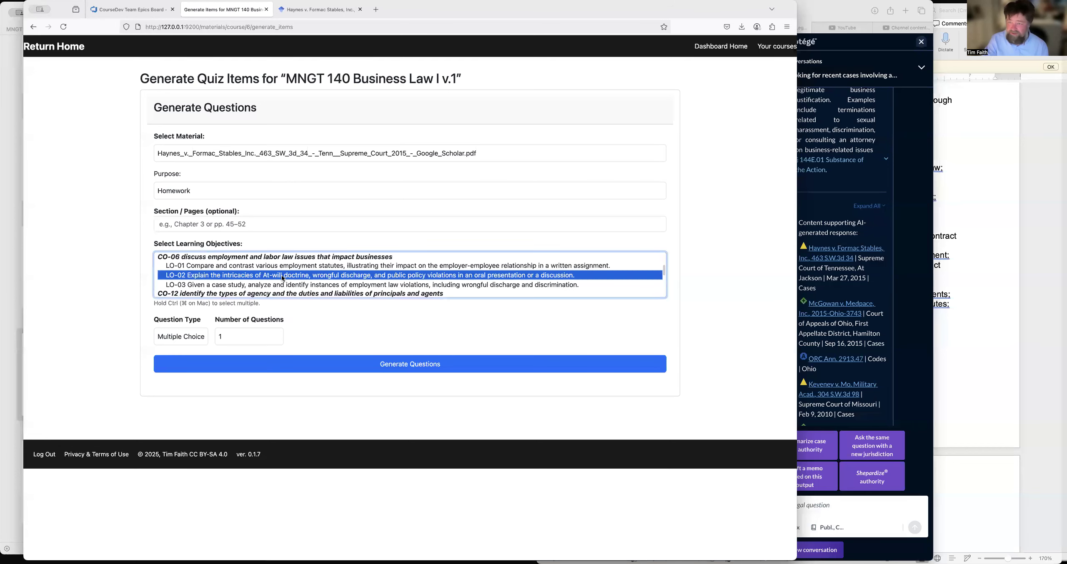
left_click(246, 338)
left_click(250, 387)
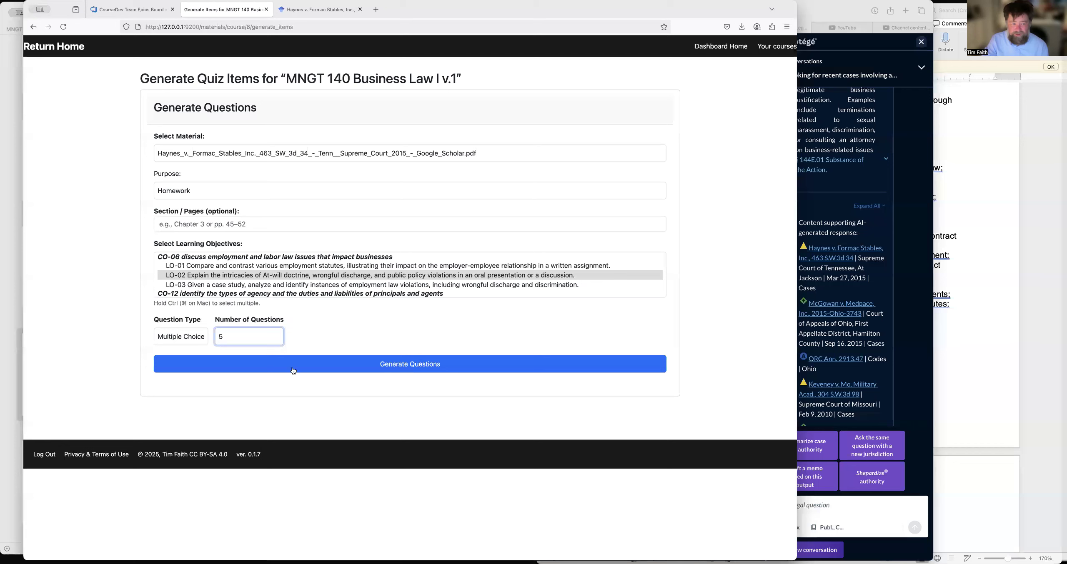
left_click(361, 366)
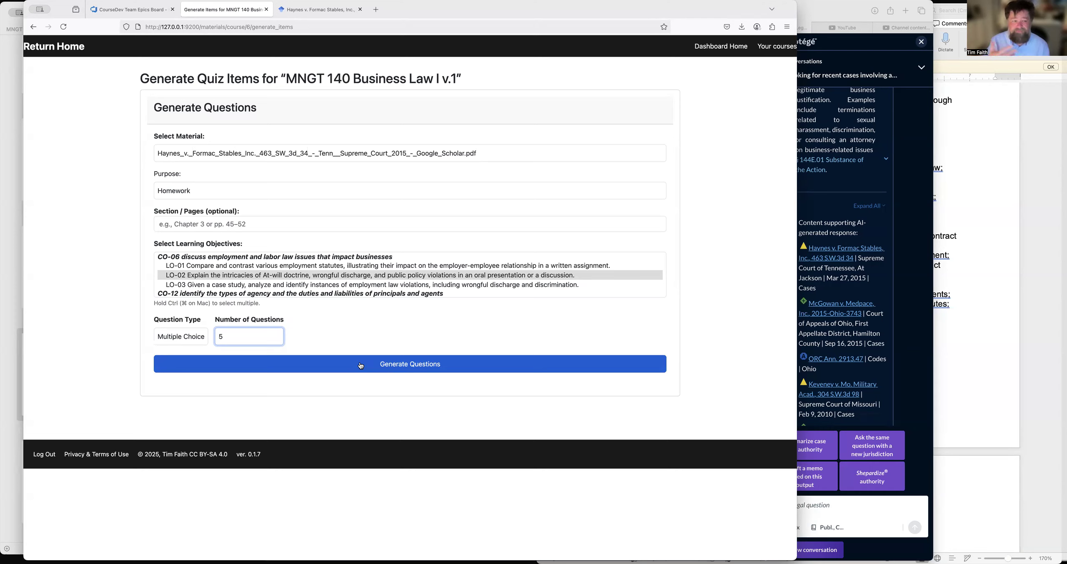
left_click(361, 366)
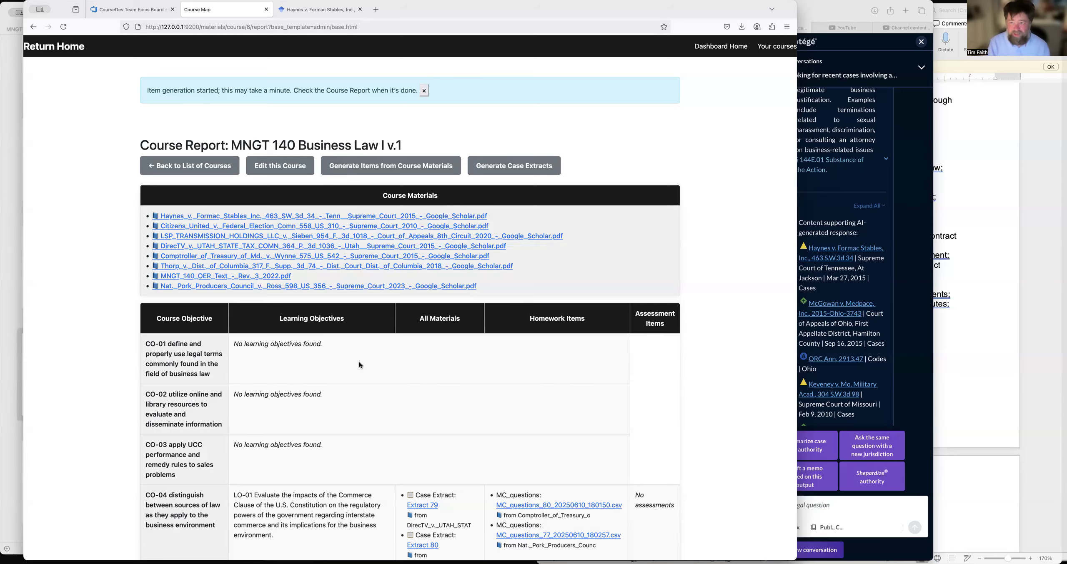
Locate the Formac Stables case extract under CO-06 LO-02 in the course report and download Extract 84.
scroll(360, 365, "down", 15)
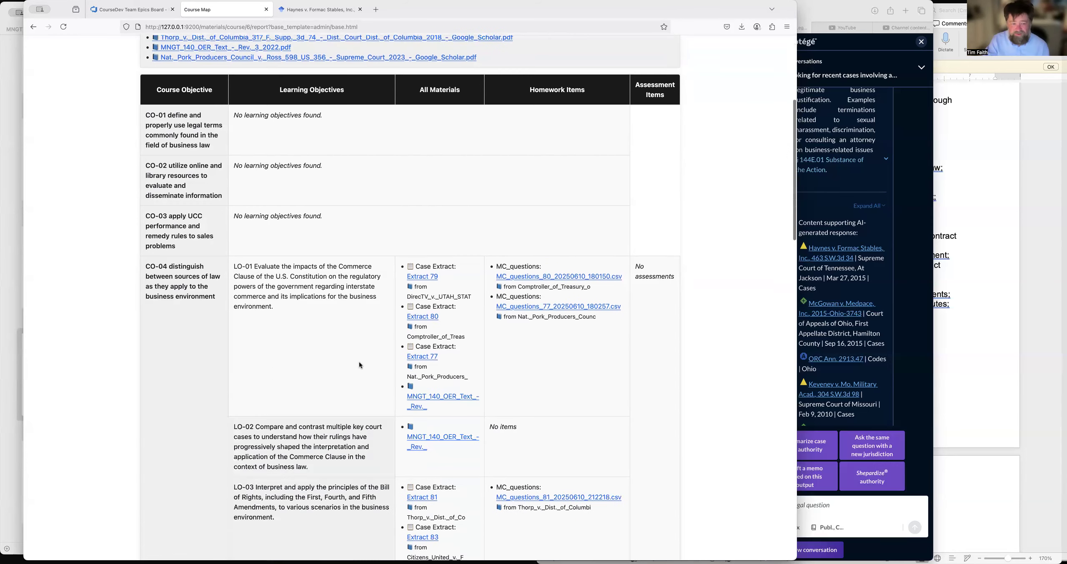
scroll(359, 366, "down", 1)
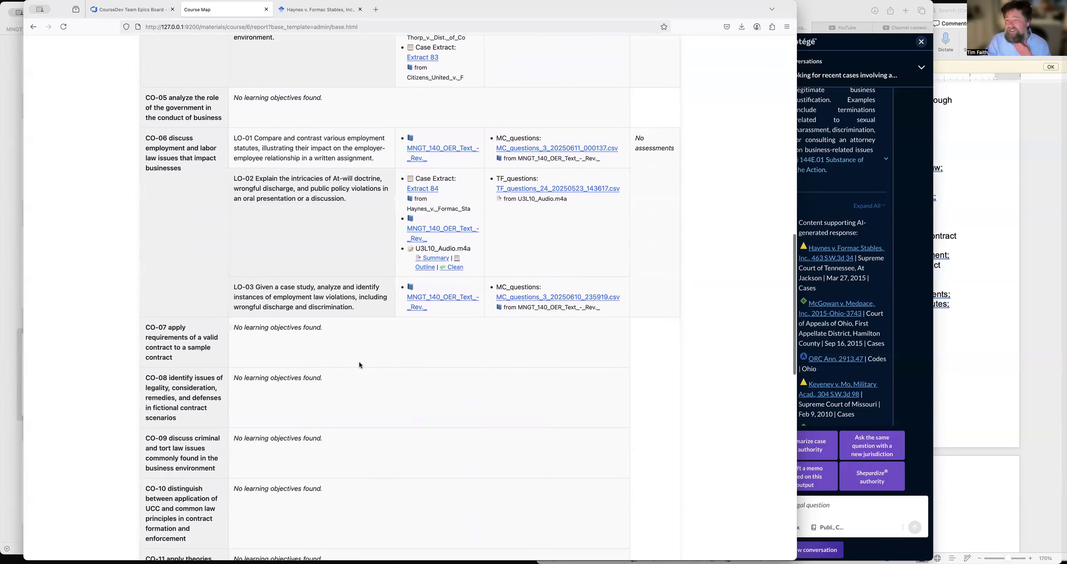
scroll(359, 366, "down", 4)
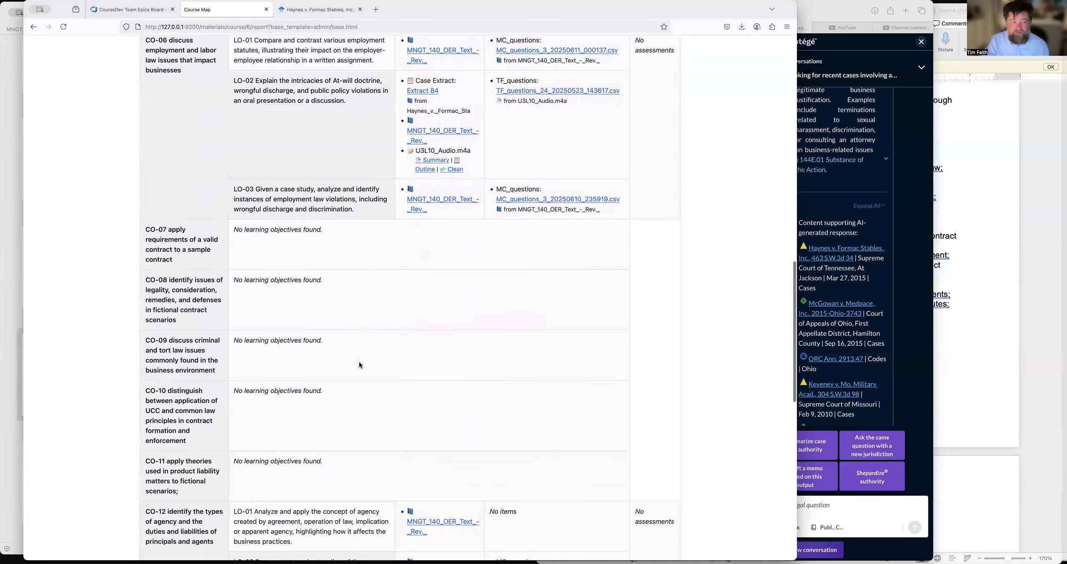
scroll(360, 365, "up", 3)
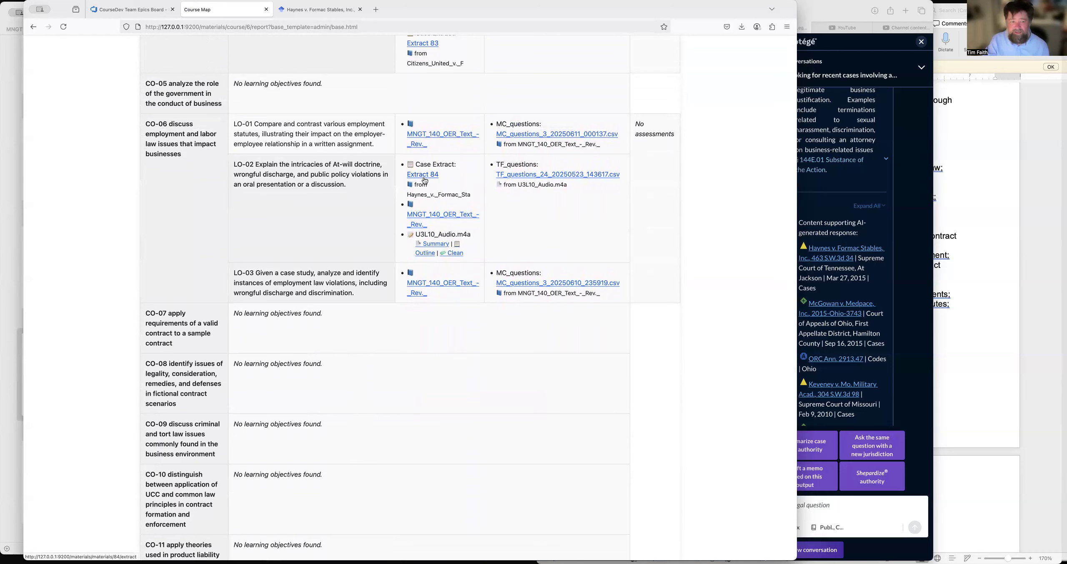
left_click(428, 178)
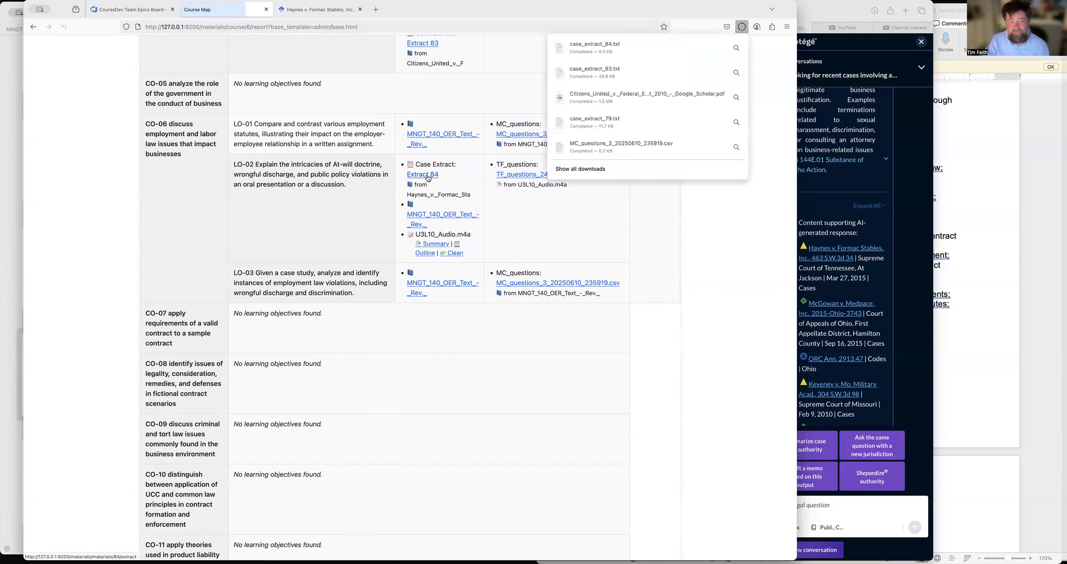
Copy the full text of the downloaded case_extract_84.txt and paste it into a new blank Word document.
left_click(595, 46)
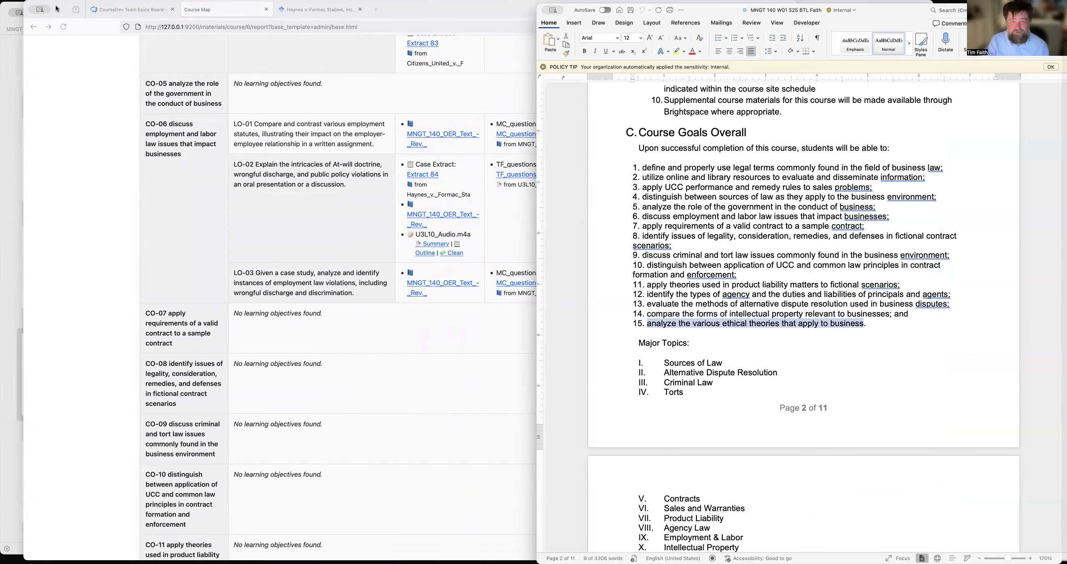
left_click(486, 10)
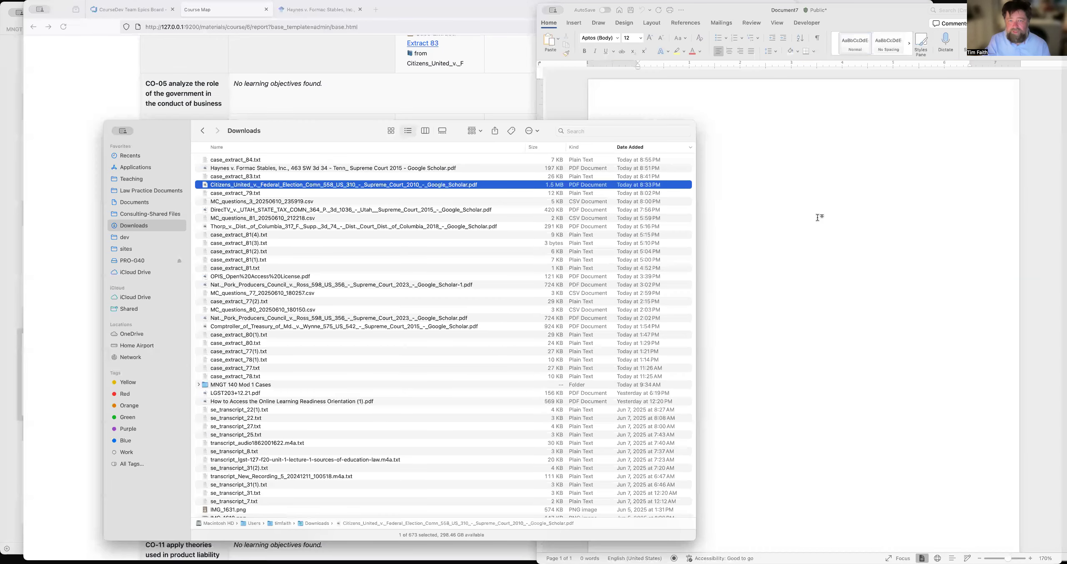
left_click(818, 217)
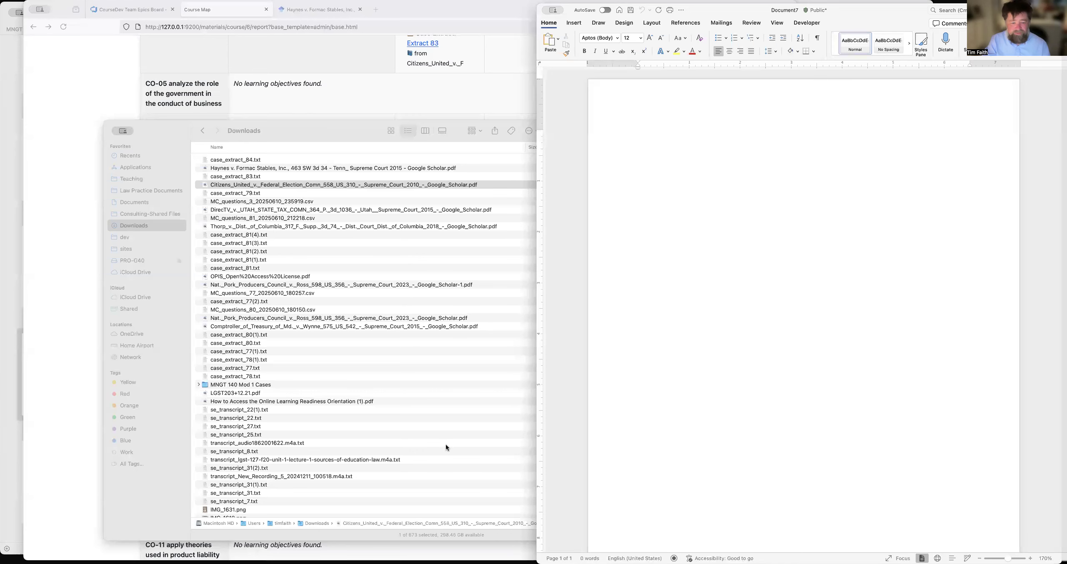
left_click(247, 159)
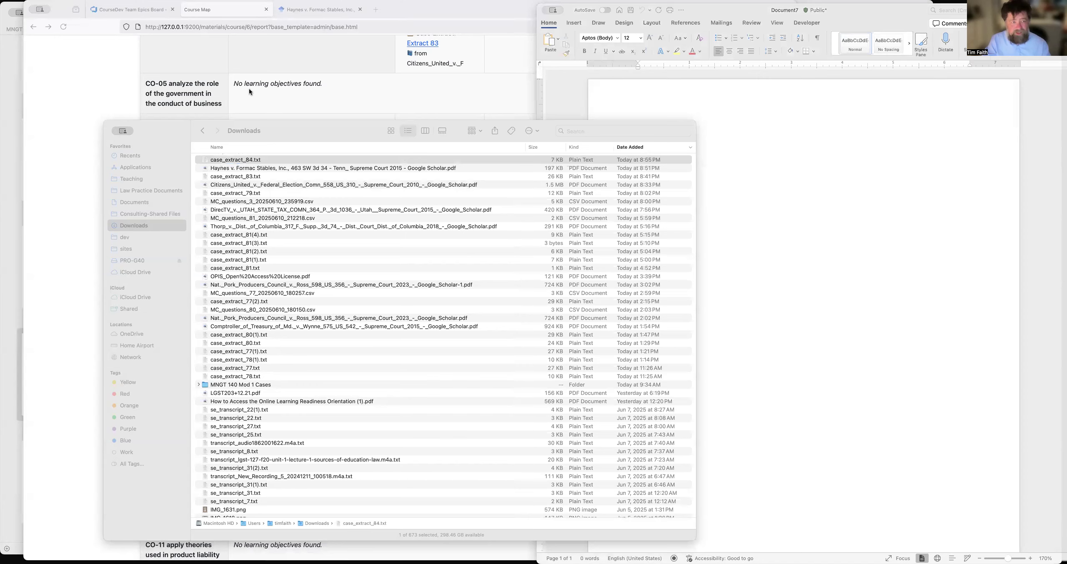
left_click(763, 178)
key("super+v")
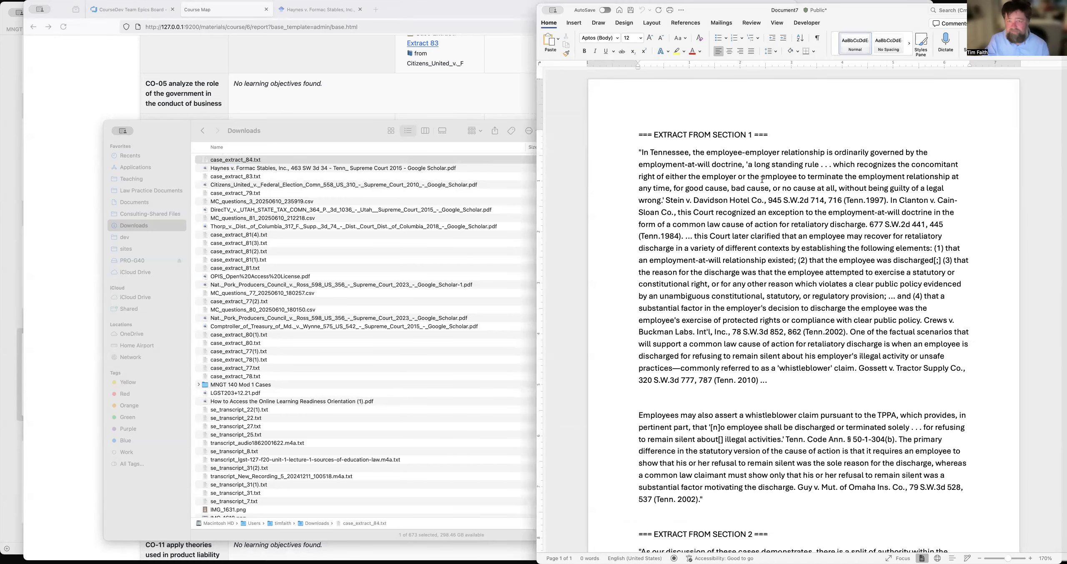
scroll(762, 179, "up", 20)
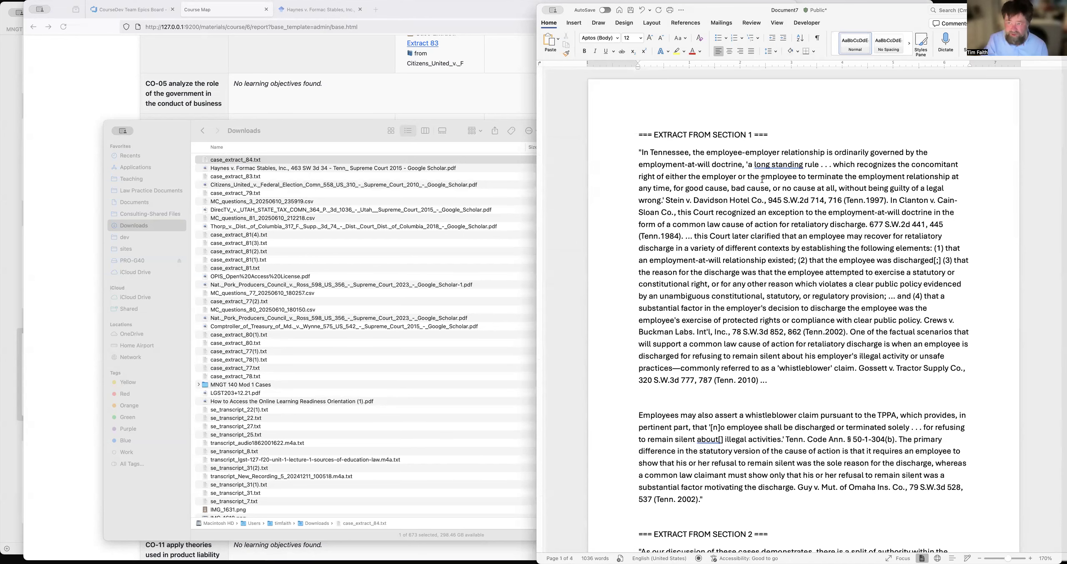
Delete the Section 1 extract heading and opening quotation mark, and put the first paragraph's closing ellipsis on its own line without an extra blank line.
left_click(628, 139)
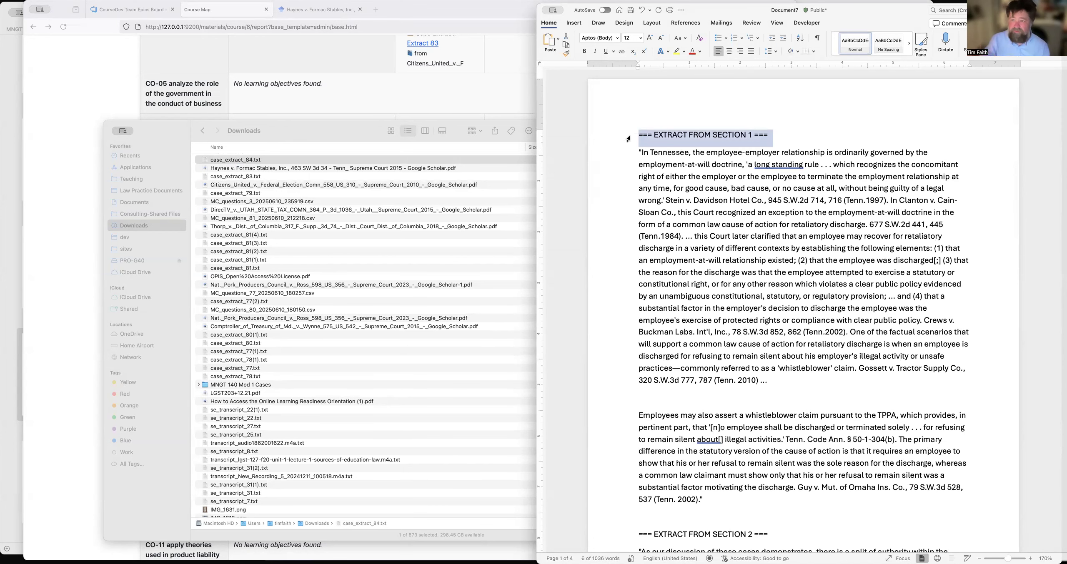
key("BackSpace")
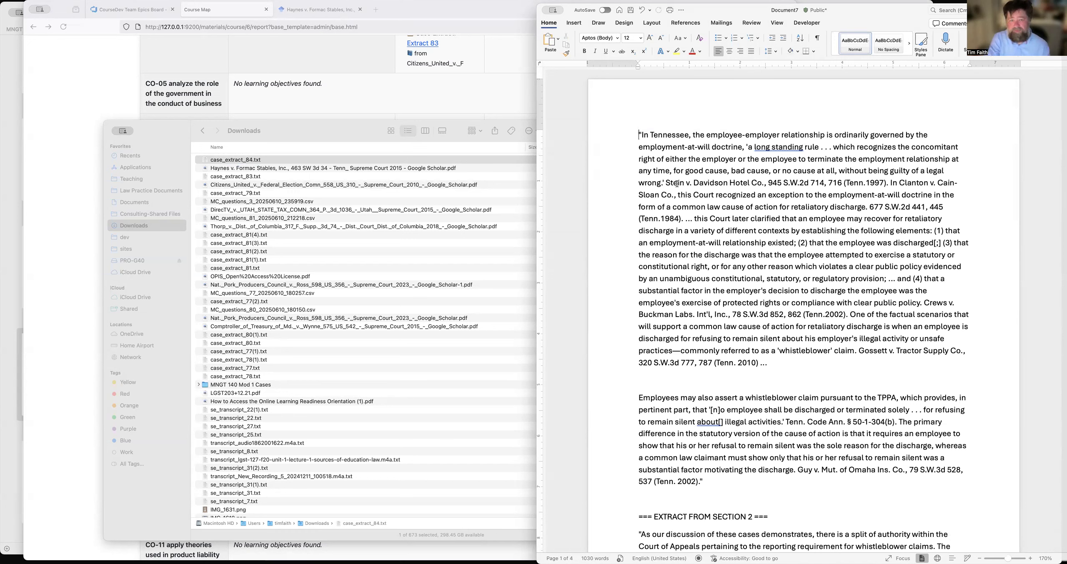
key("BackSpace")
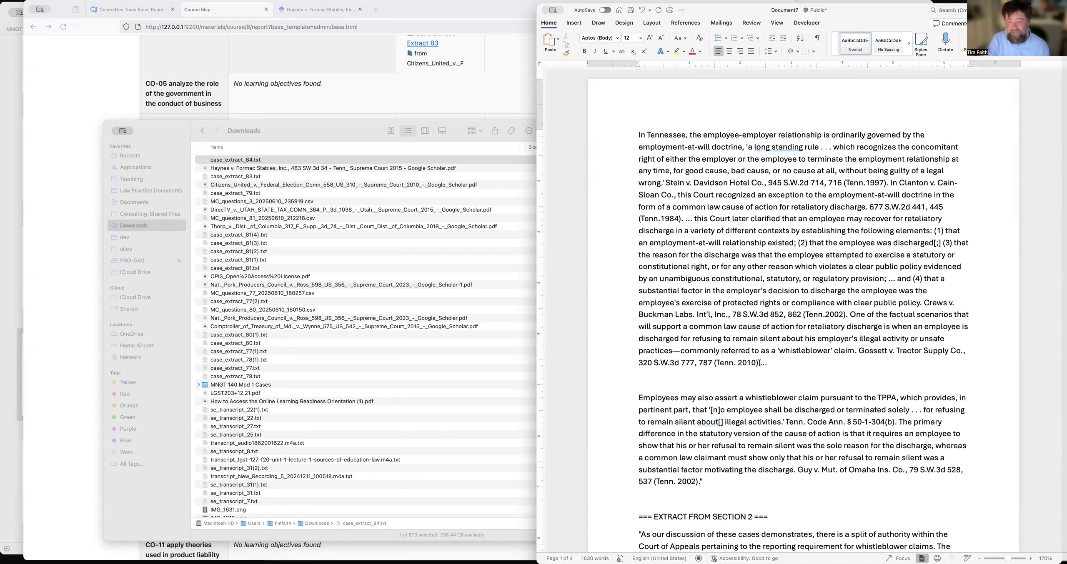
left_click(760, 363)
key("Return")
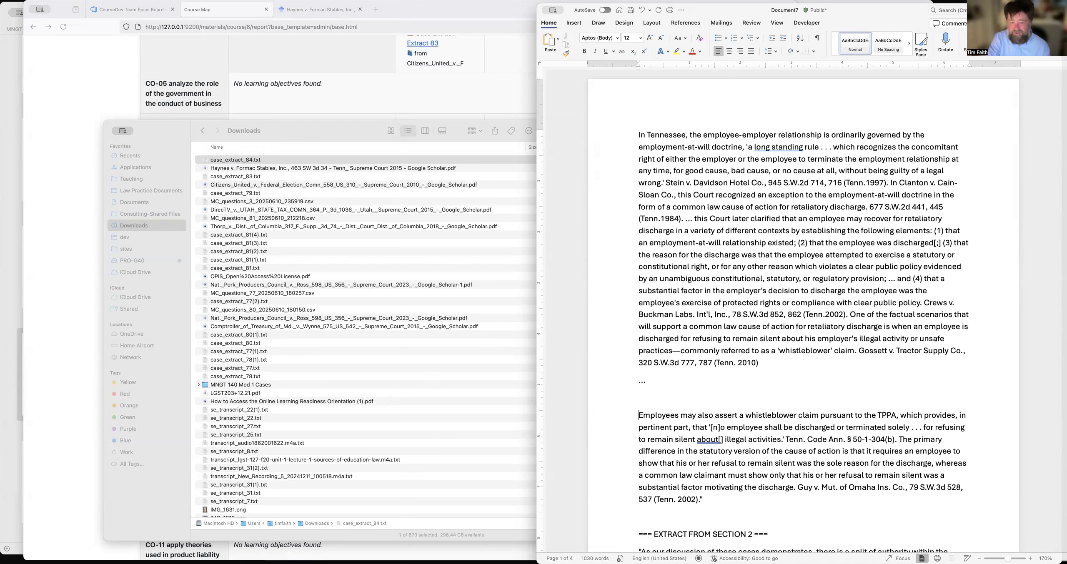
key("BackSpace")
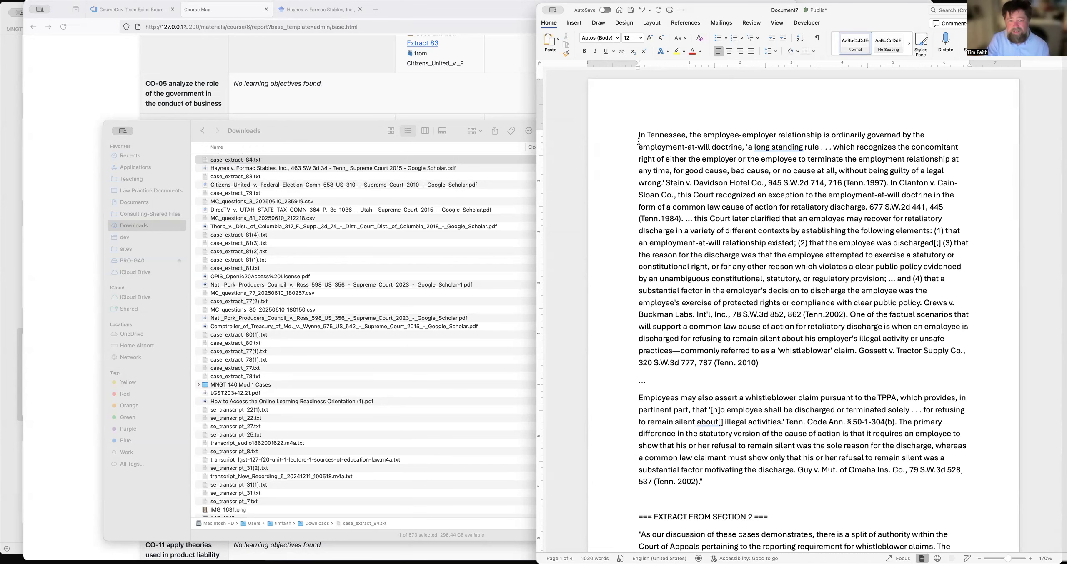
Add the Formac Stables case citation, 463 SW 3d 34 (Tenn. 2015), on a new line above the extract and italicize the case name.
left_click(637, 136)
key("Return")
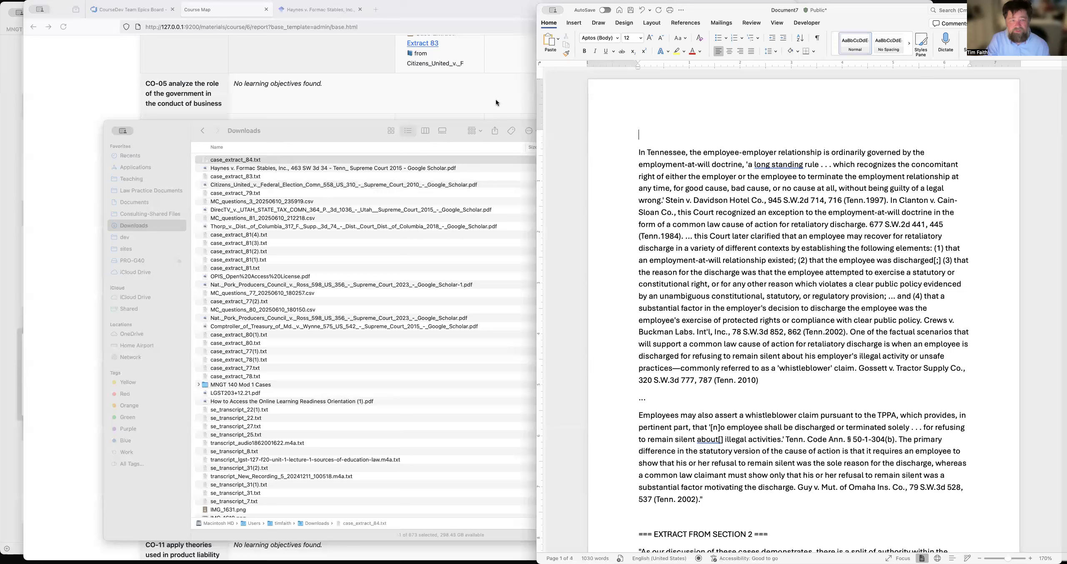
left_click(459, 129)
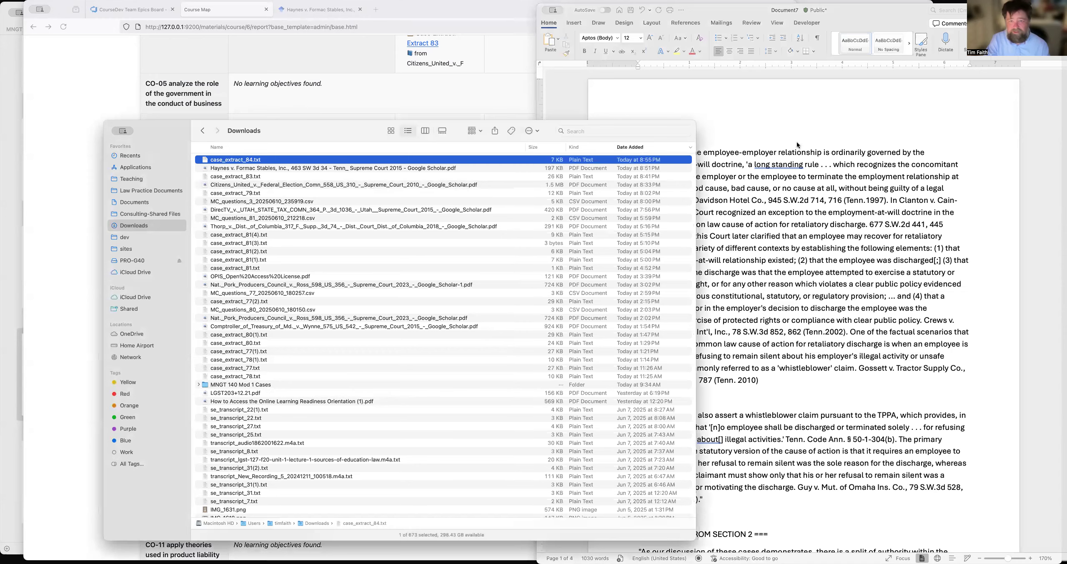
left_click(797, 142)
type("Hay")
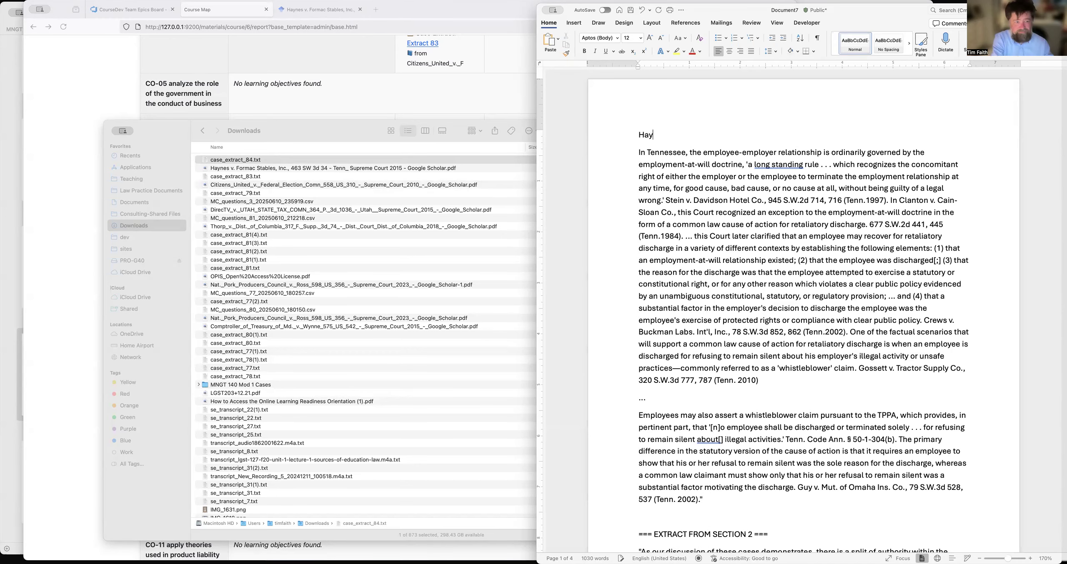
type("nes v. Fo")
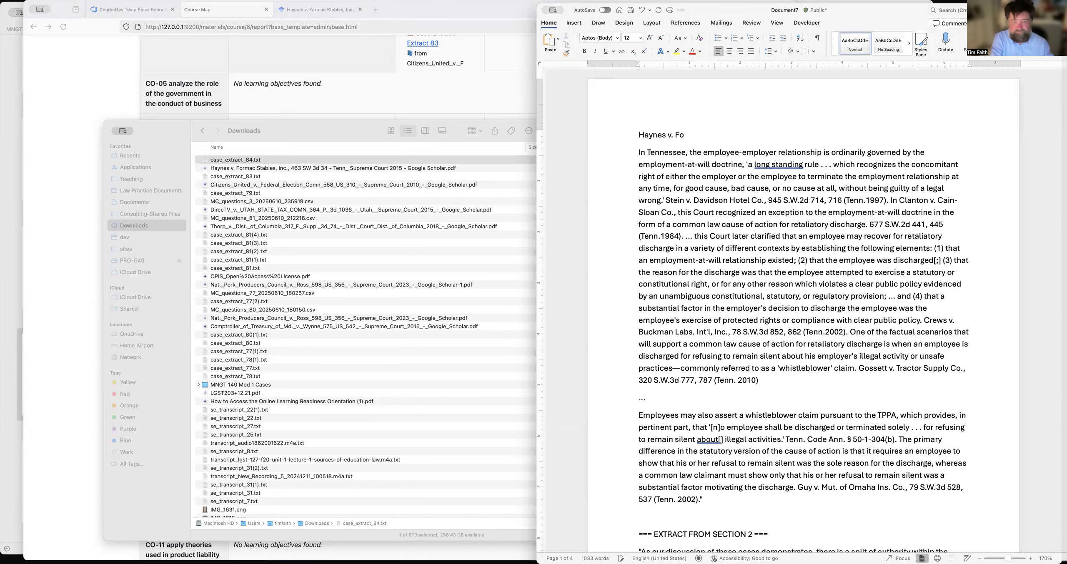
type("rmac Stables, Inc.")
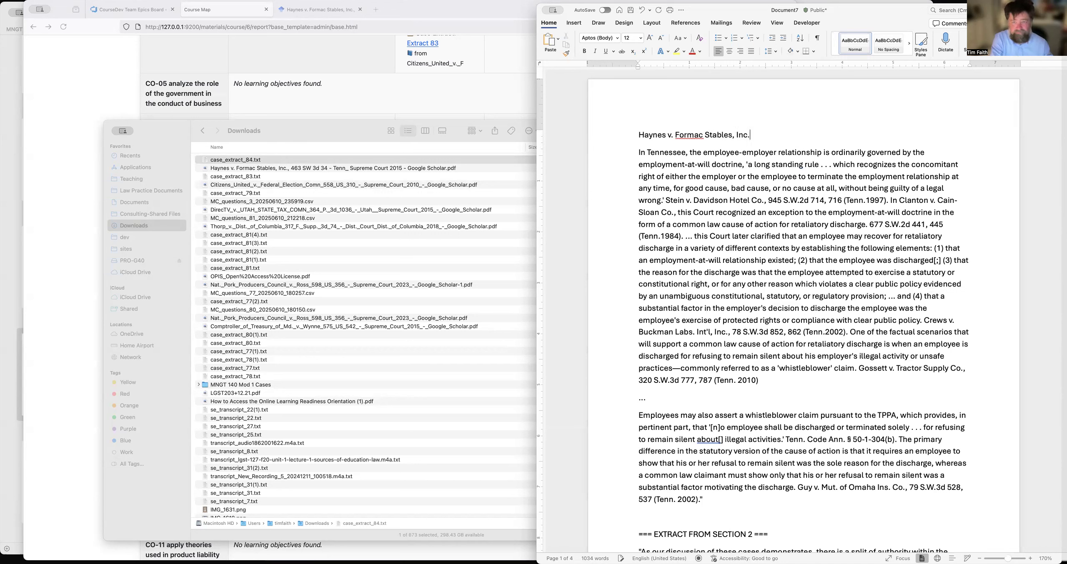
type(", 46")
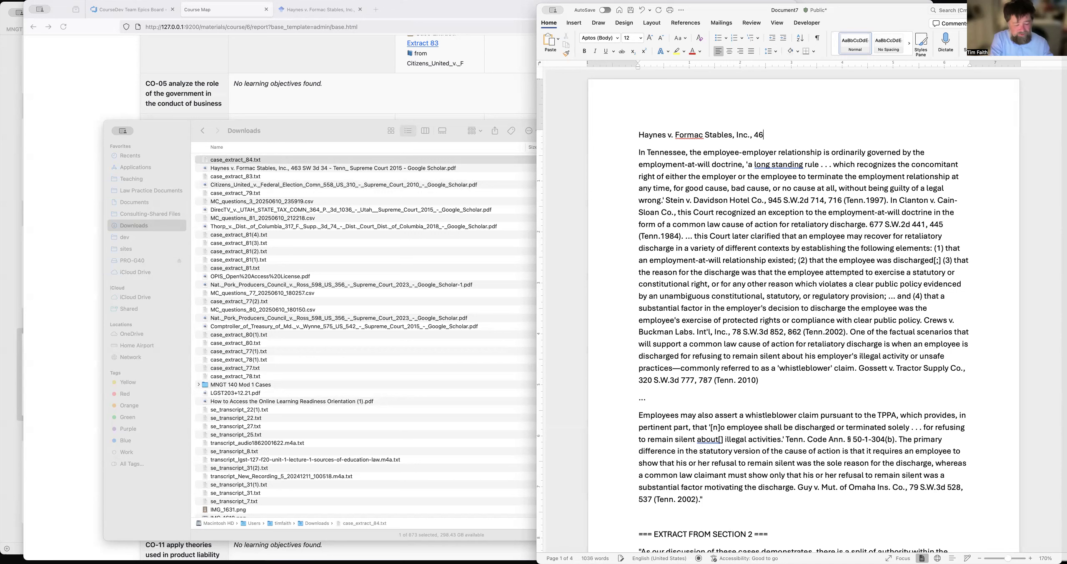
type("3 SW")
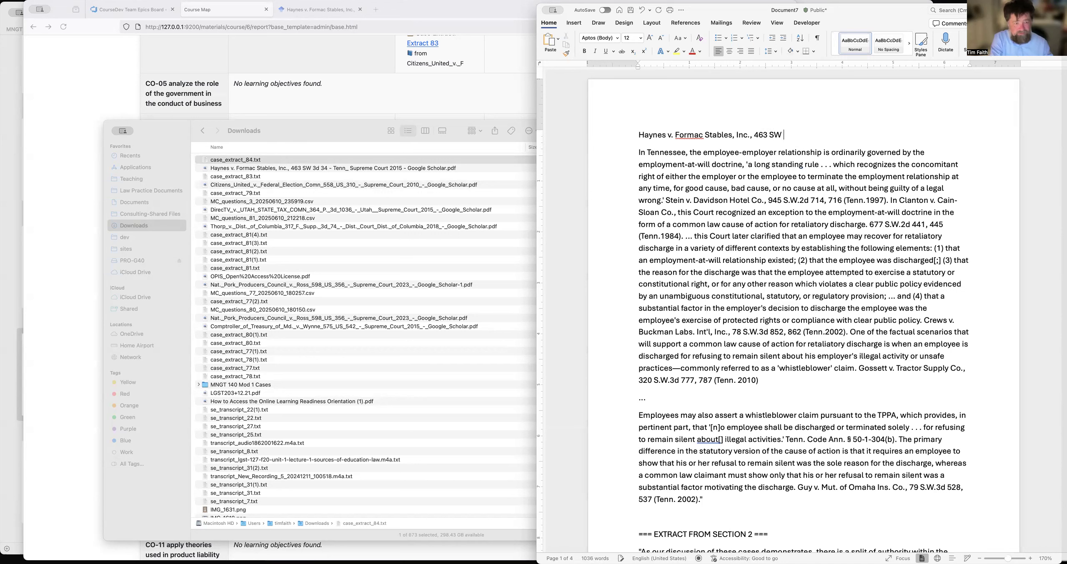
type(" 3d 34")
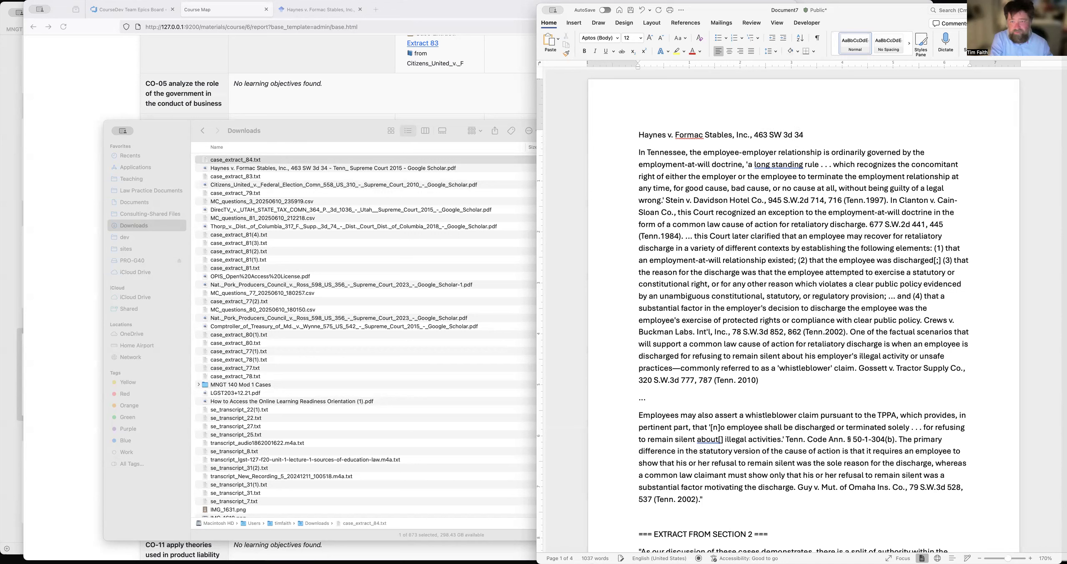
type(" (Tenn. 20")
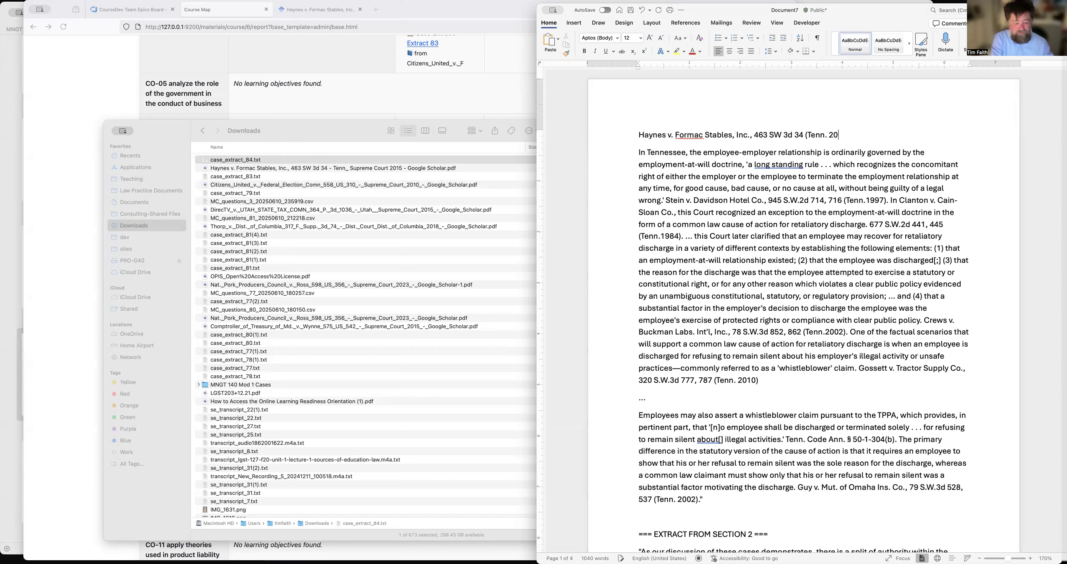
type("15)")
left_click_drag(649, 134, 749, 134)
key("super+i")
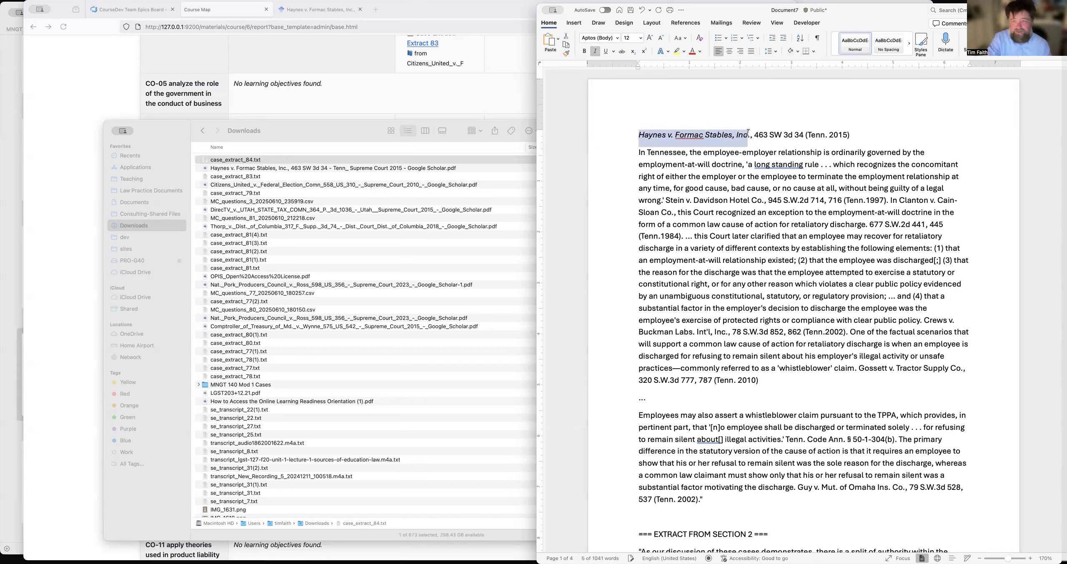
Lay out all the extract text below the citation line in two columns.
left_click(640, 153)
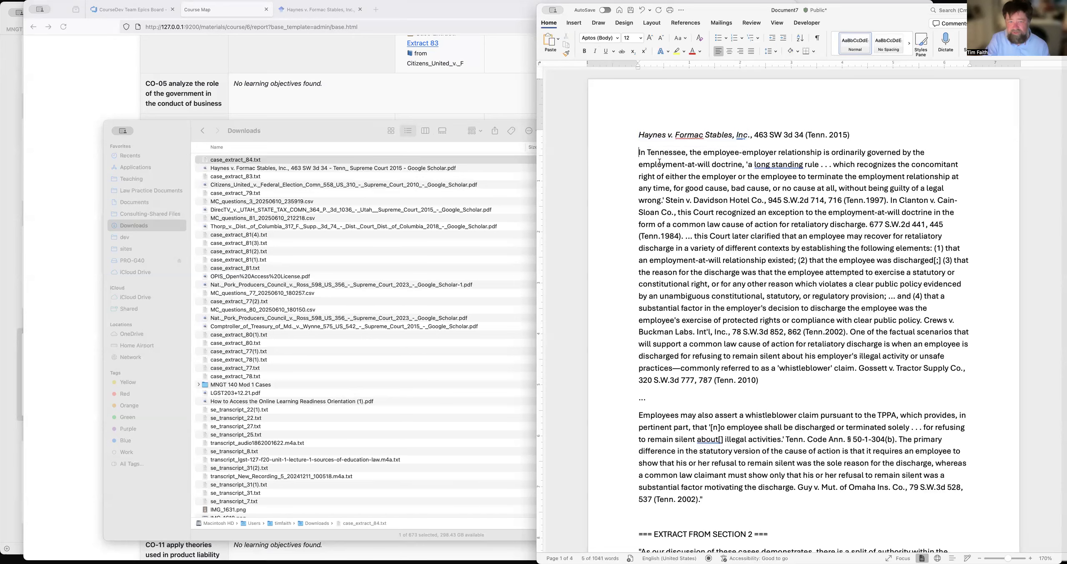
scroll(748, 325, "down", 20)
scroll(748, 324, "up", 5)
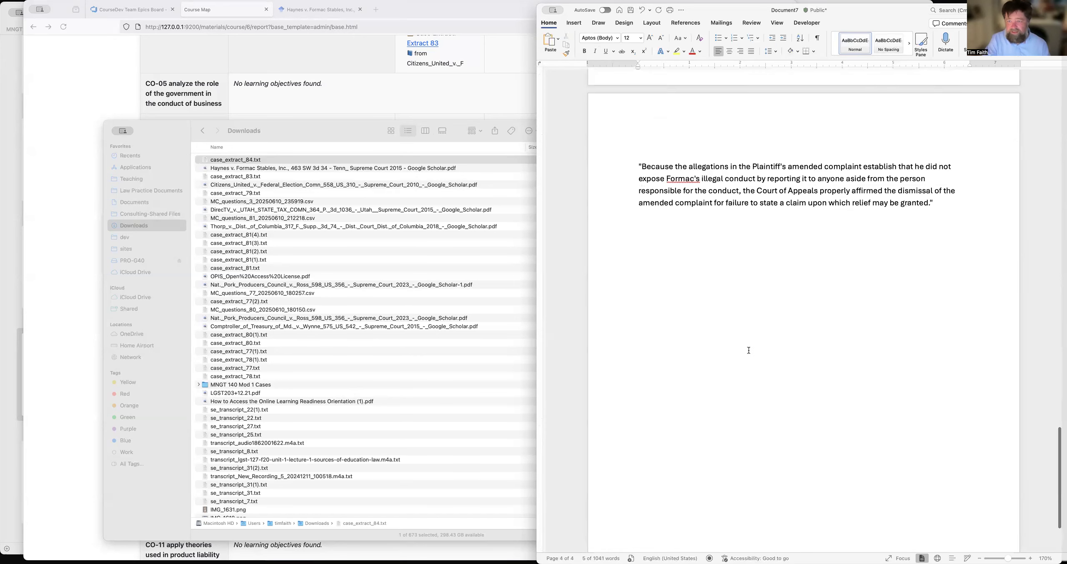
left_click(941, 258, "shift")
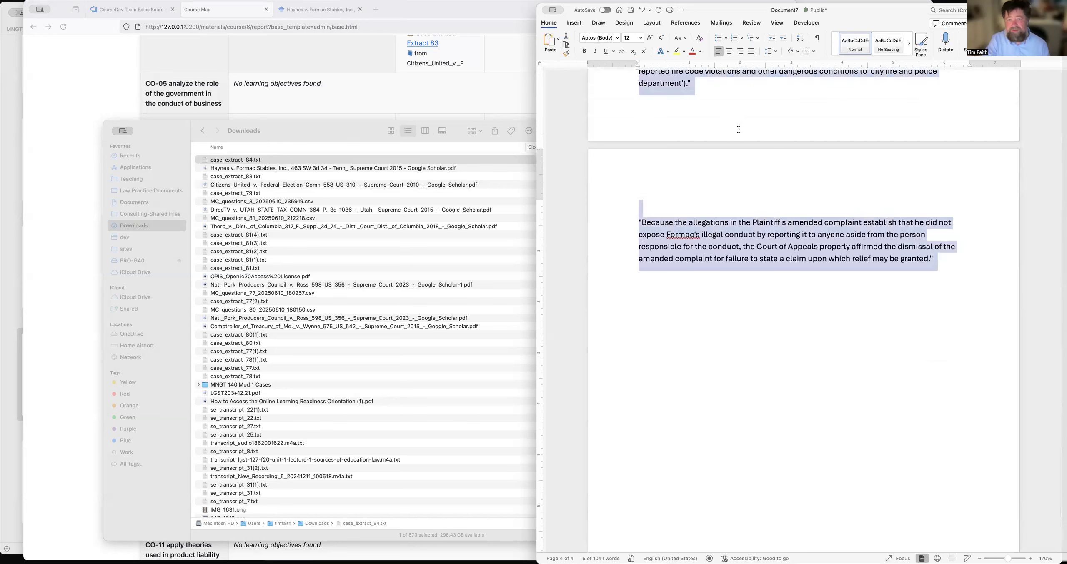
left_click(651, 23)
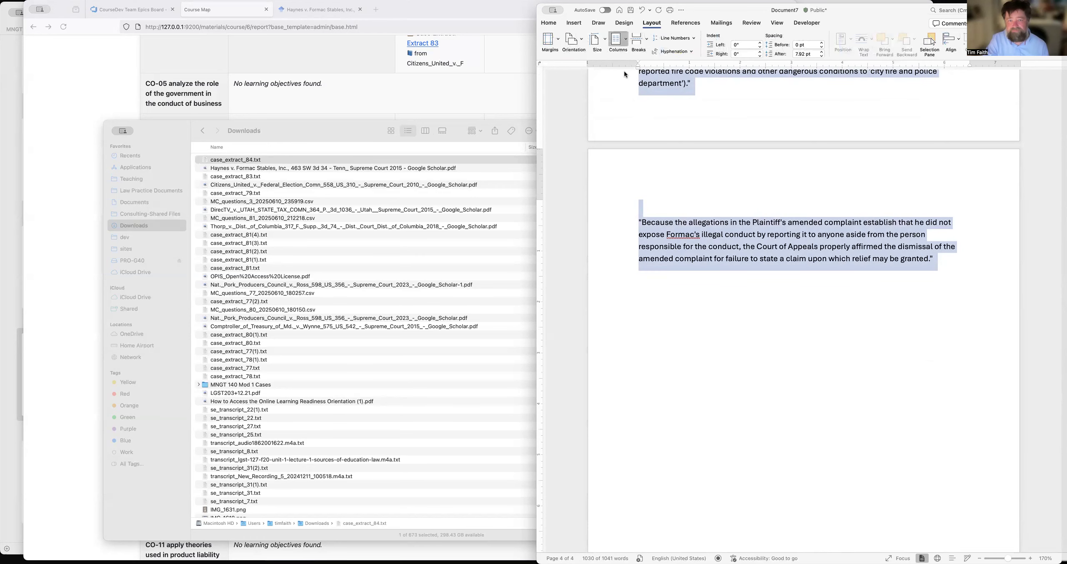
Set the whole document in Times New Roman, size 11.
left_click(551, 25)
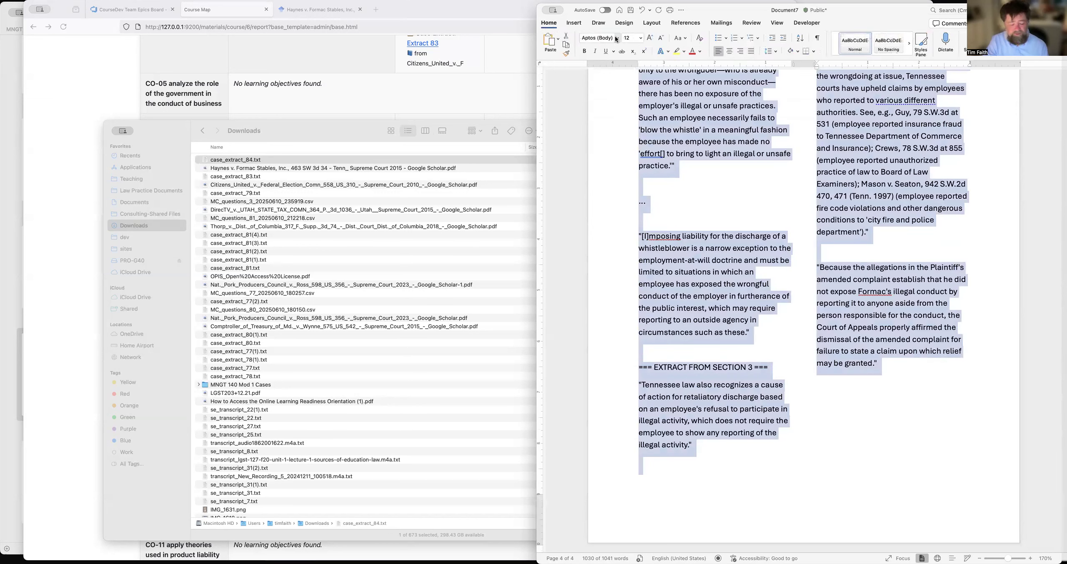
left_click(647, 165)
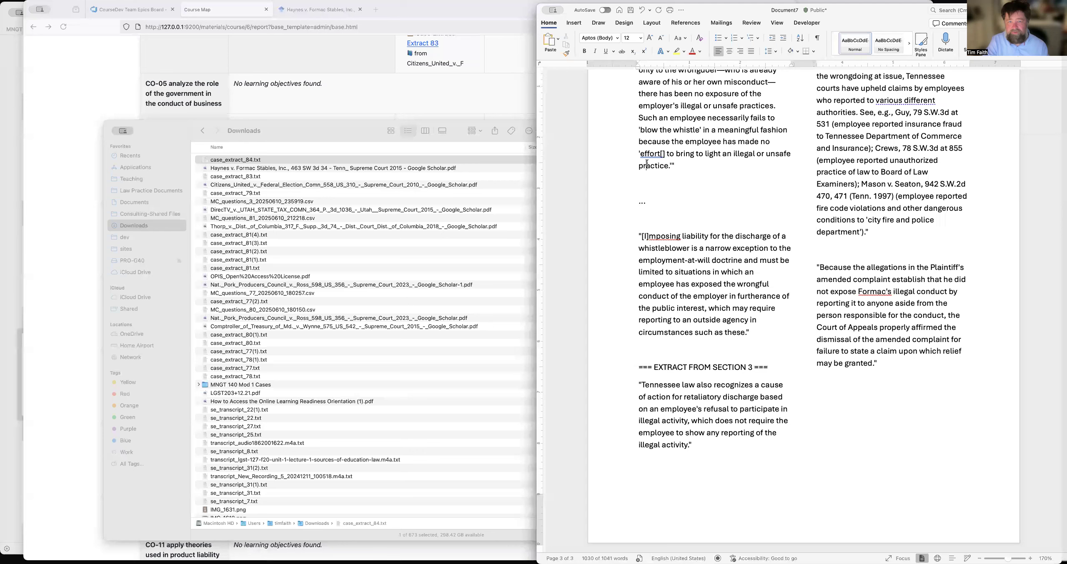
key("super+a")
left_click(618, 39)
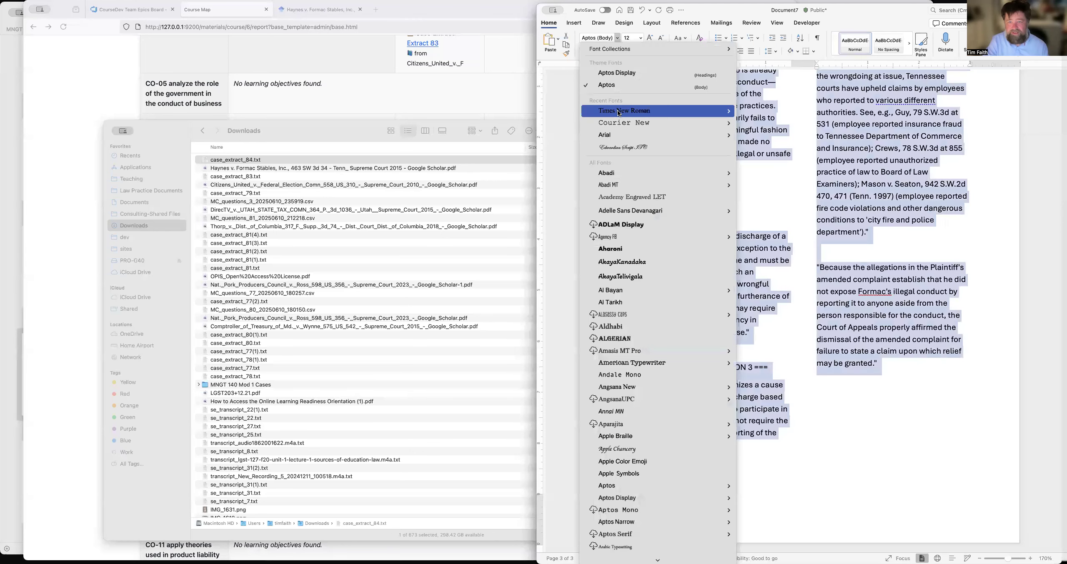
left_click(620, 111)
left_click(640, 38)
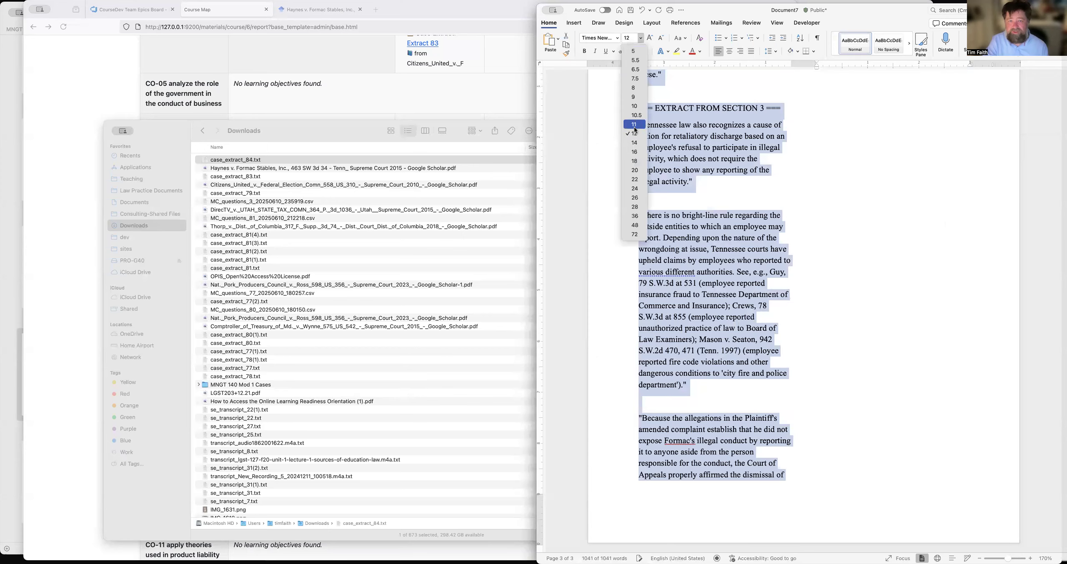
left_click(634, 125)
left_click(764, 185)
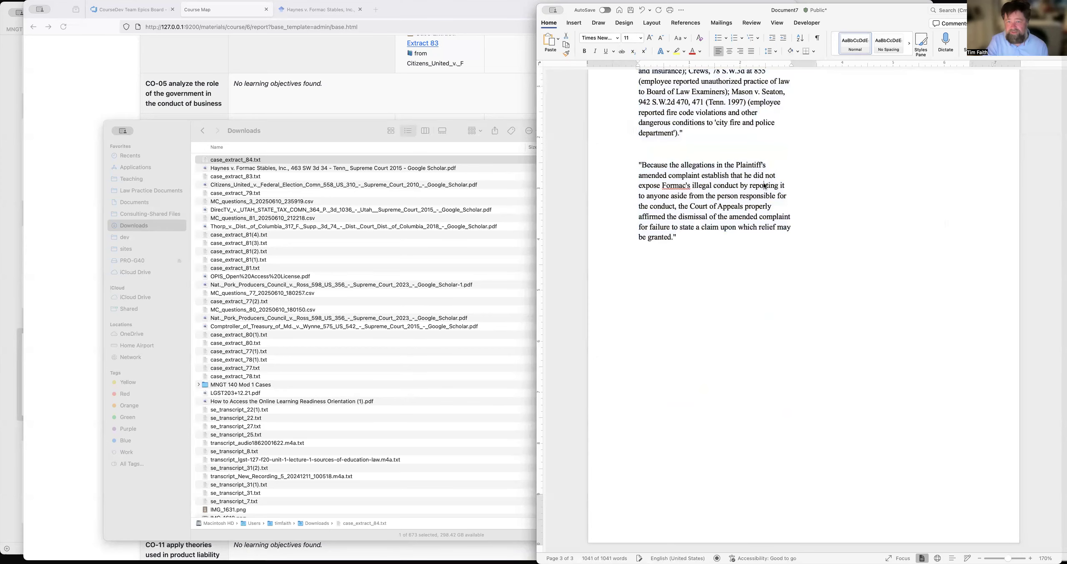
Replace the "EXTRACT FROM SECTION 2" heading with an ellipsis and remove the blank line above it.
scroll(765, 185, "up", 10)
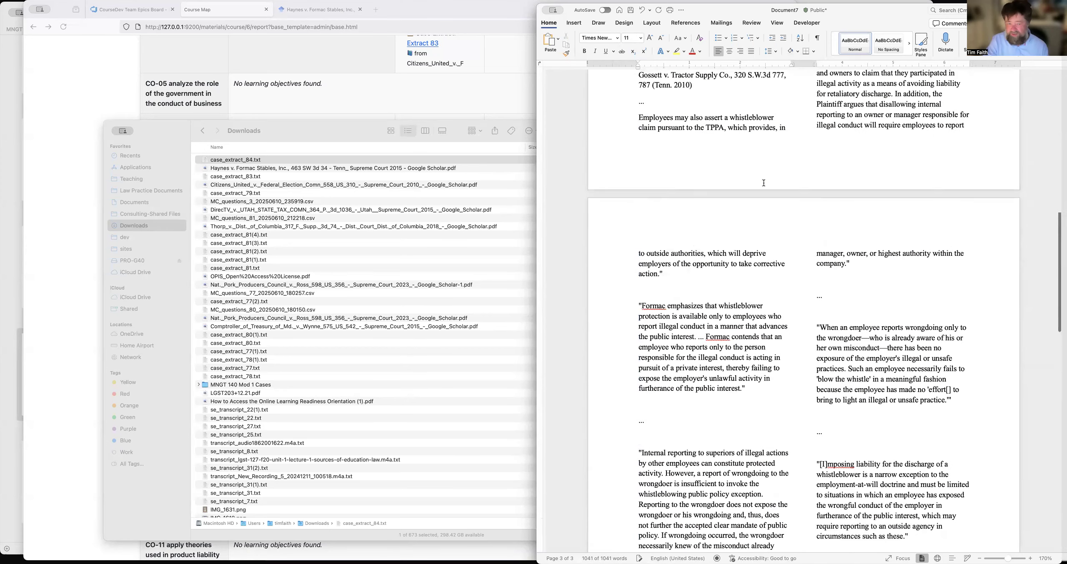
scroll(764, 183, "up", 5)
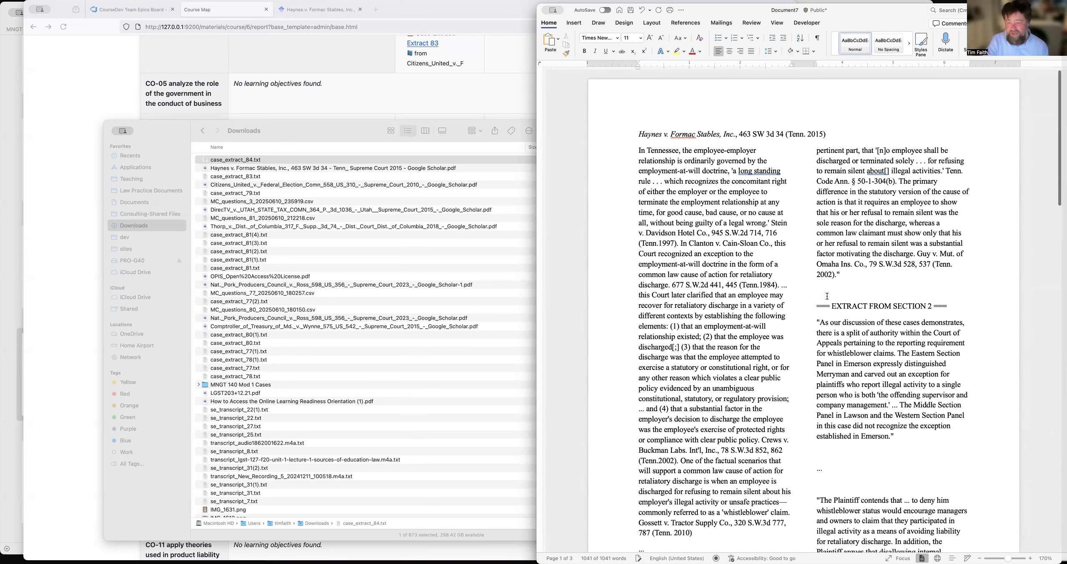
left_click(817, 308)
left_click(960, 308, "shift")
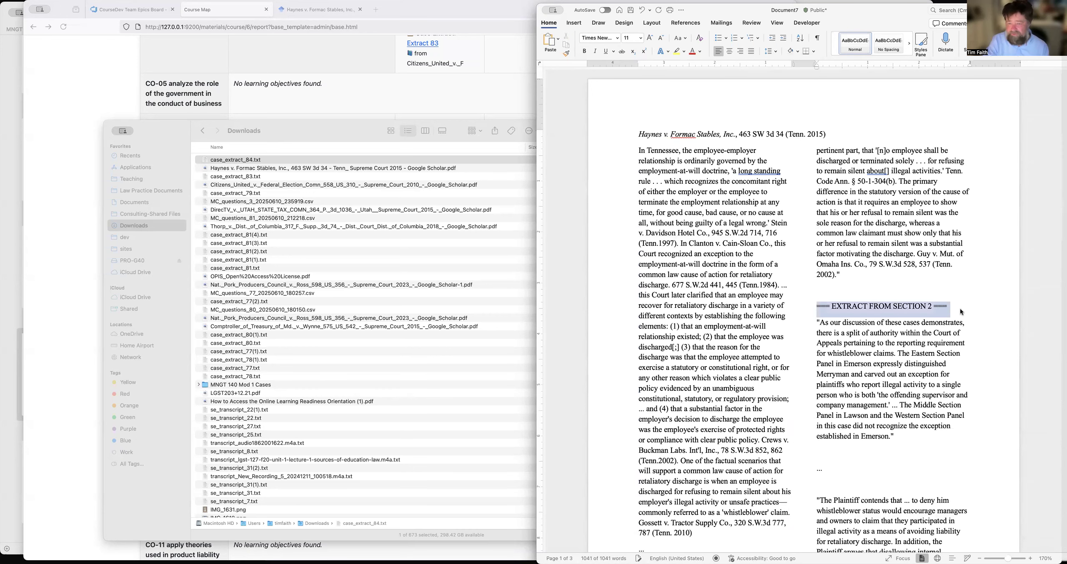
type("...")
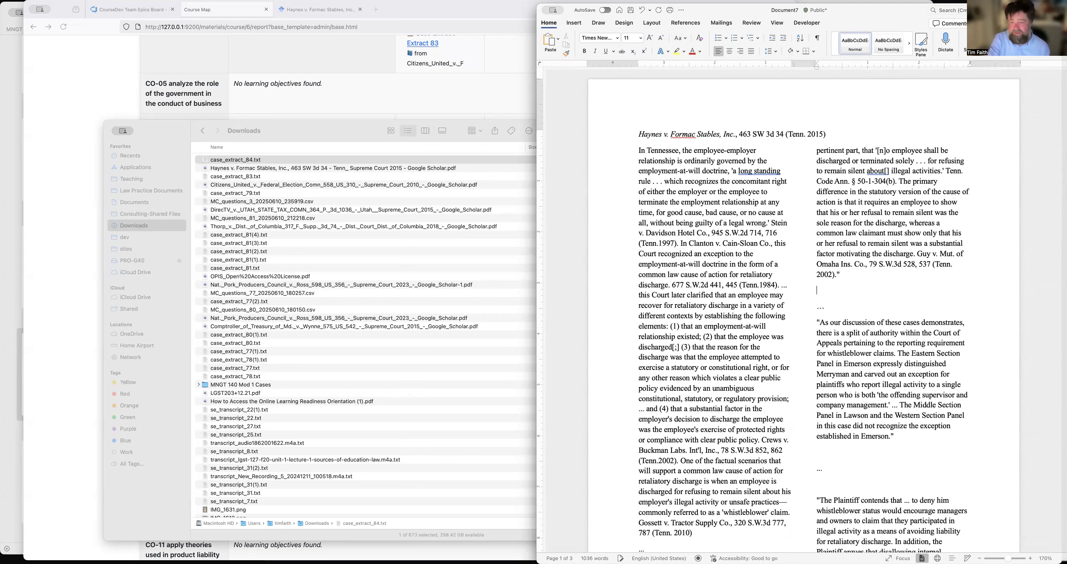
key("Up")
key("BackSpace")
scroll(810, 334, "down", 5)
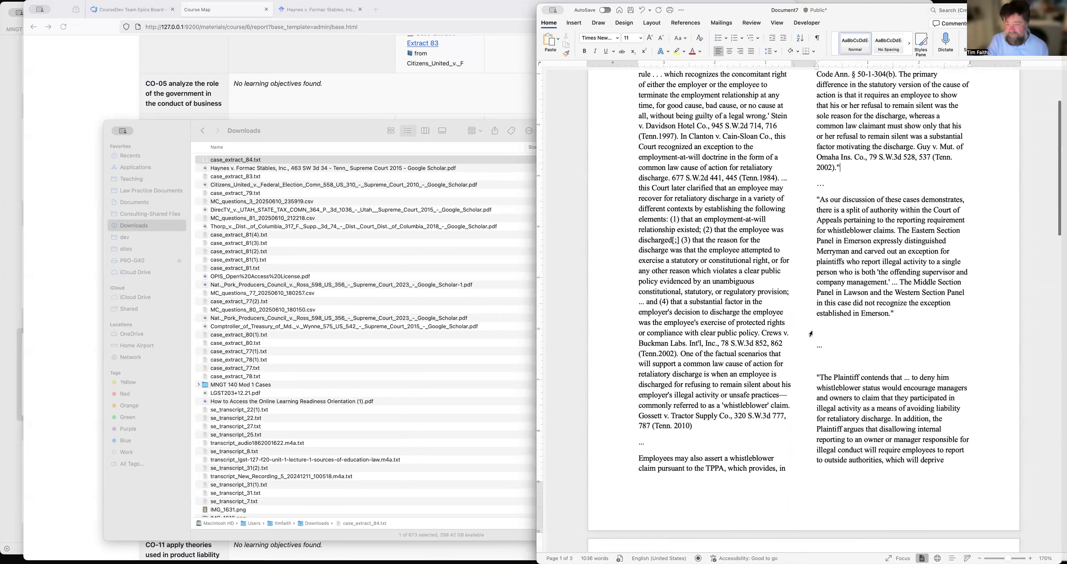
Remove the extra blank lines around the ellipsis above the paragraph beginning "The Plaintiff contends that".
left_click(834, 324)
key("BackSpace")
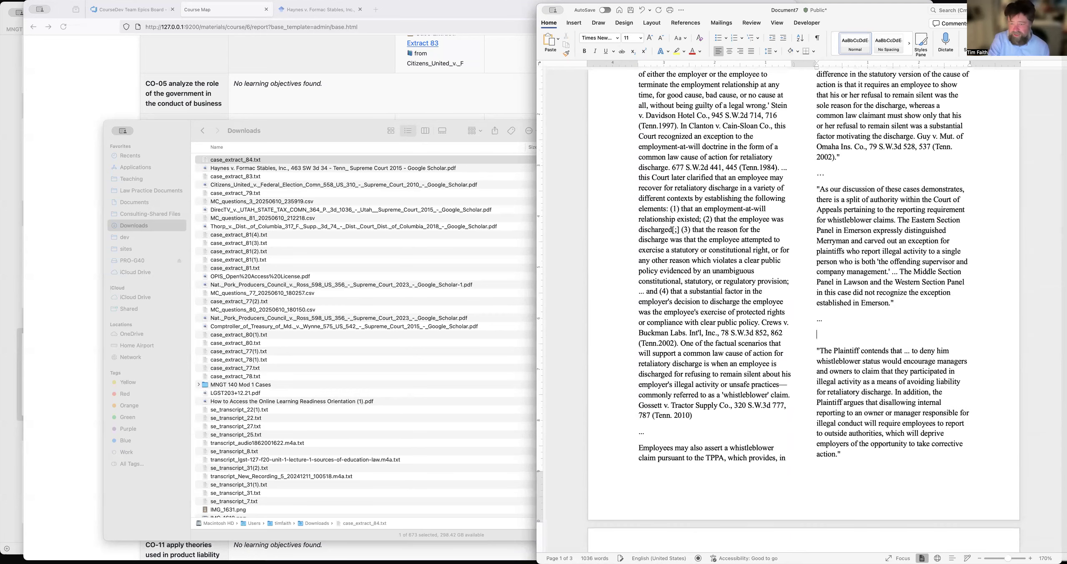
key("BackSpace")
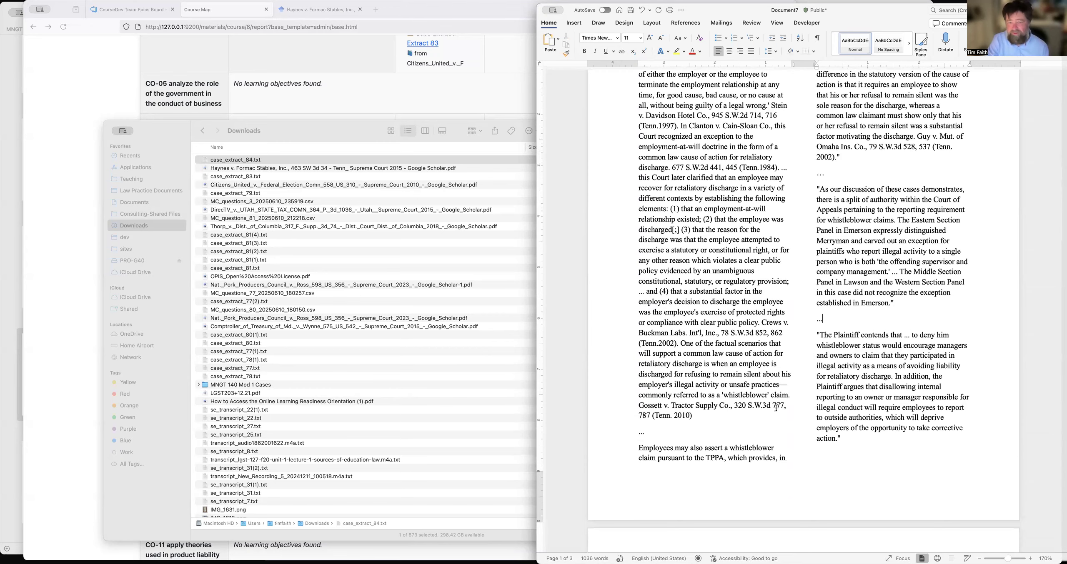
Justify all the extract text below the citation line.
scroll(777, 407, "down", 4)
scroll(845, 366, "up", 6)
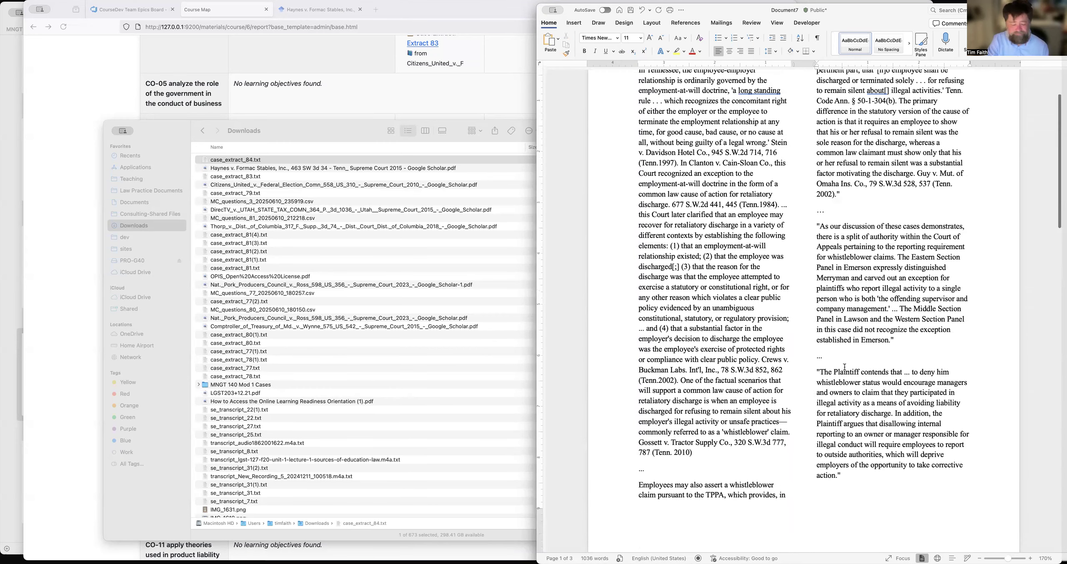
scroll(845, 366, "up", 4)
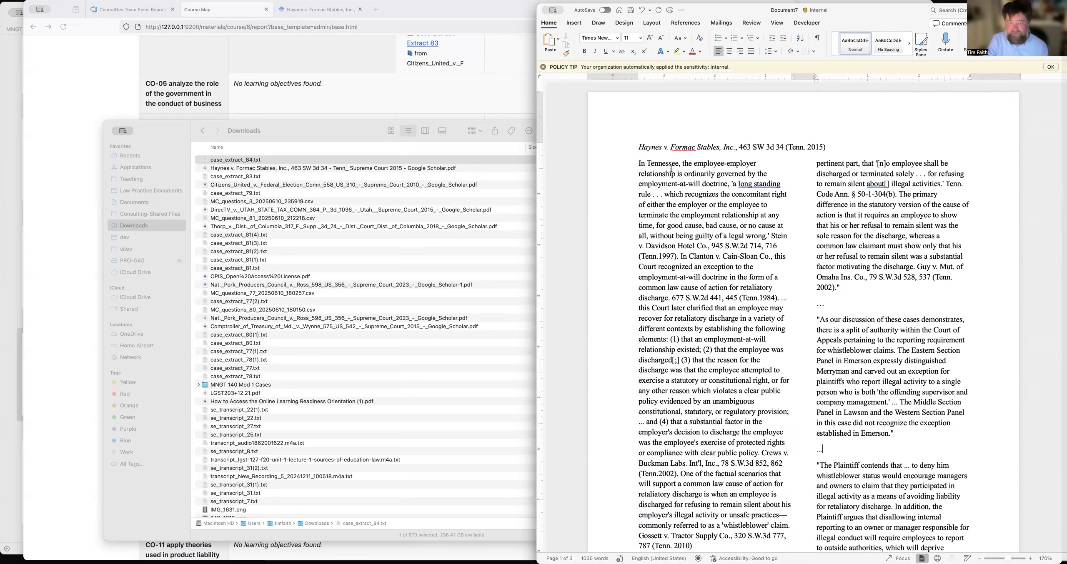
scroll(799, 242, "down", 10)
scroll(799, 242, "down", 10)
left_click(684, 406, "shift")
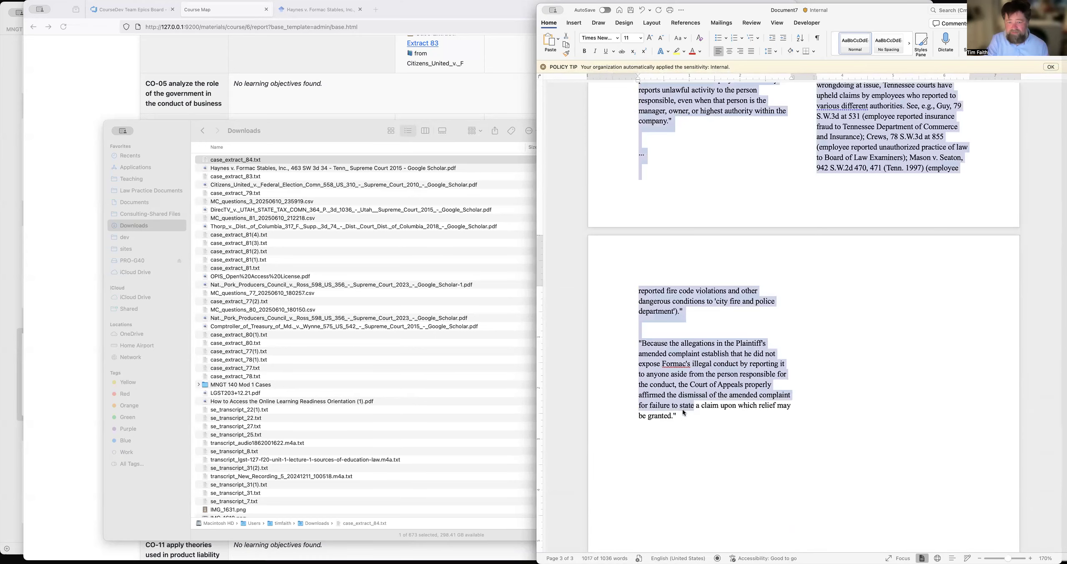
left_click(680, 414, "shift")
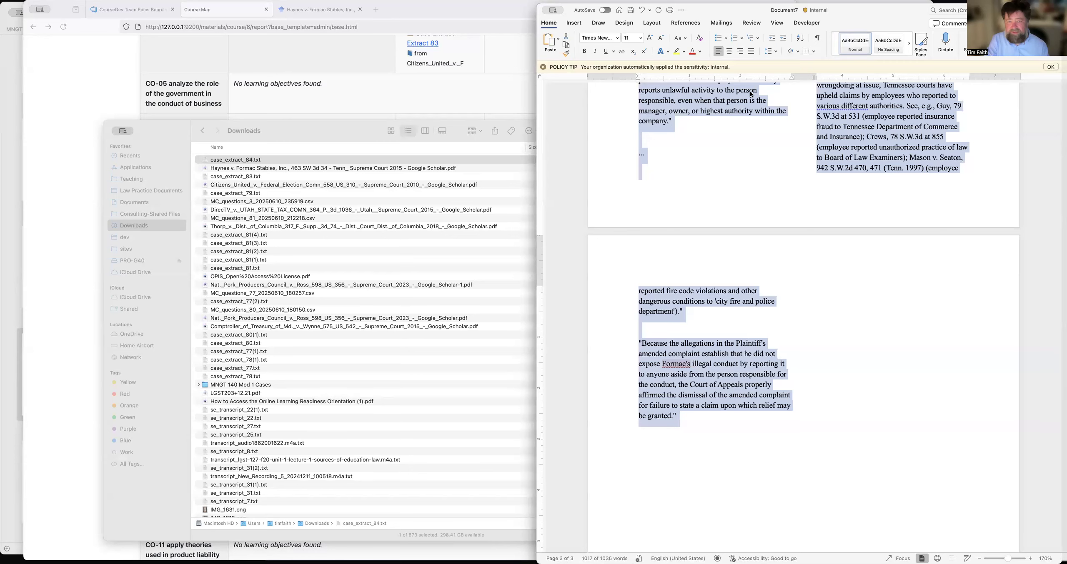
left_click(751, 50)
scroll(770, 174, "up", 10)
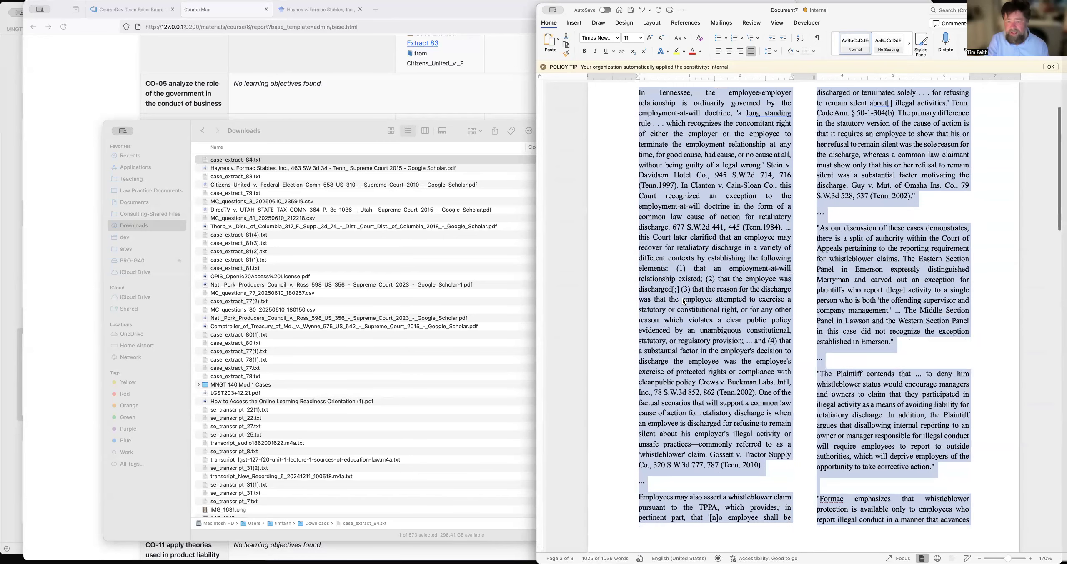
Remove the extra blank lines around the ellipses preceding the "Internal reporting to superiors" and "[I]mposing liability" paragraphs on page 2.
scroll(667, 288, "down", 8)
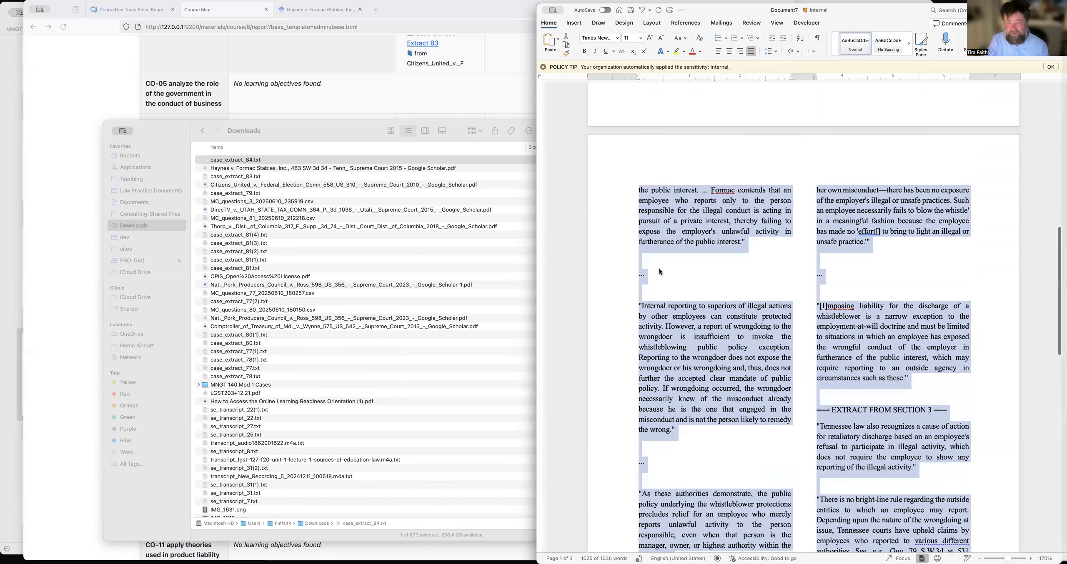
left_click(649, 261)
key("BackSpace")
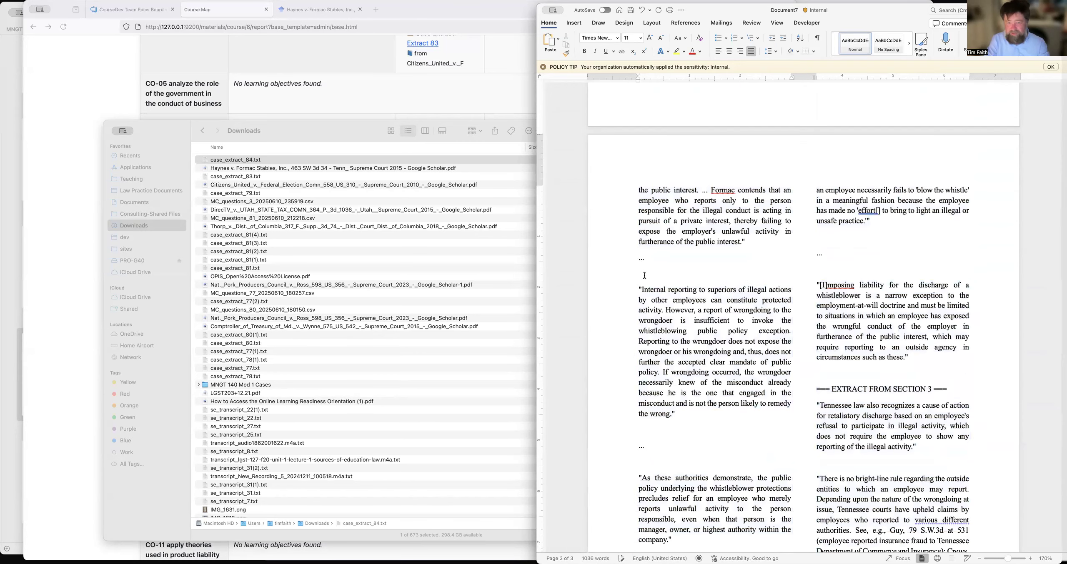
key("BackSpace")
key("BackSpace")
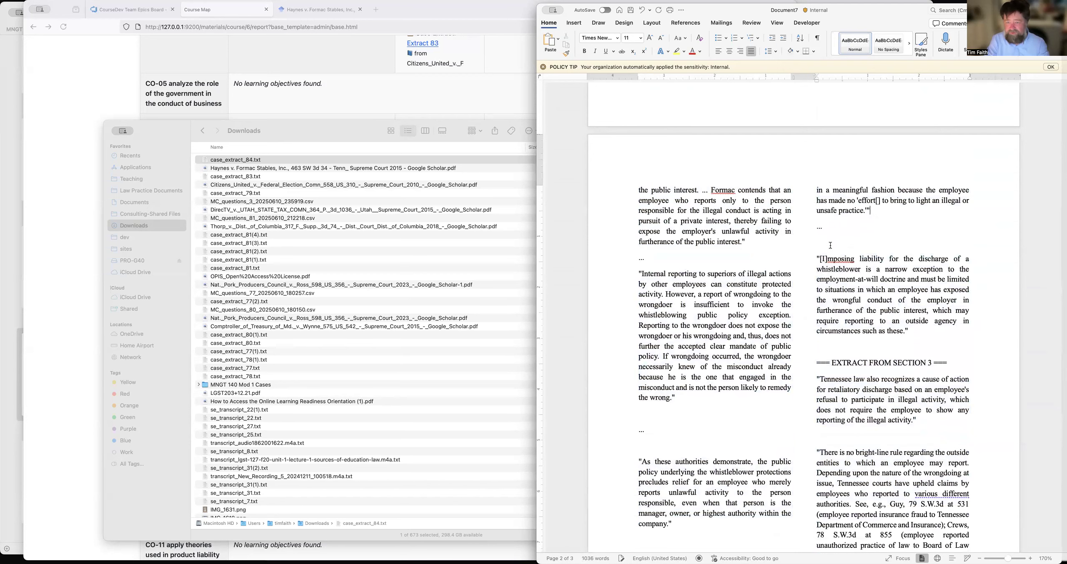
key("Down")
key("Down")
key("BackSpace")
Replace the "EXTRACT FROM SECTION 3" heading and its blank line with an ellipsis, and remove the extra blank line above "There is no bright-line rule".
left_click(833, 327)
left_click(959, 345, "shift")
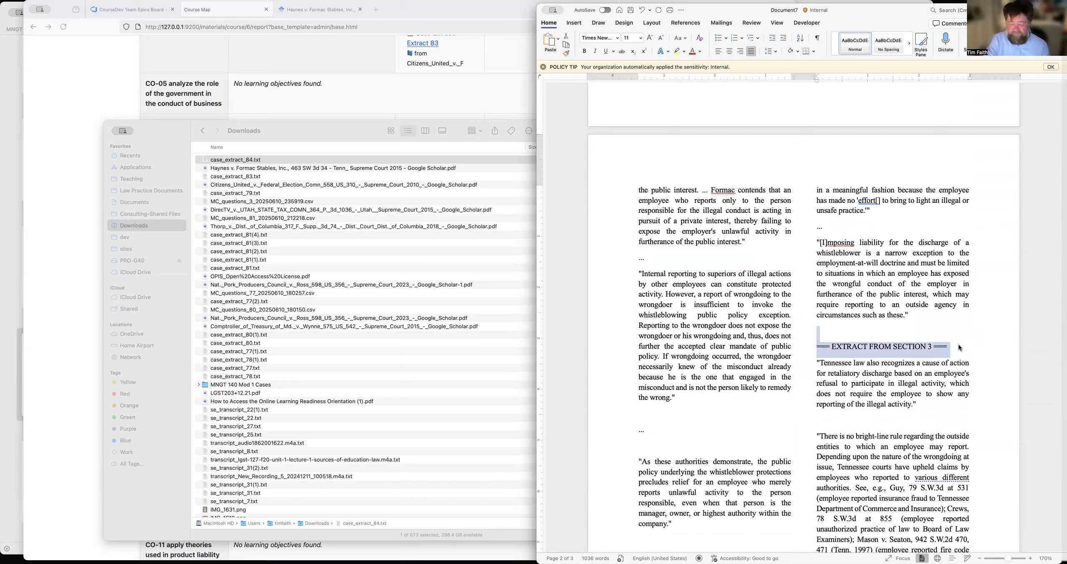
type("...")
left_click(837, 413)
key("BackSpace")
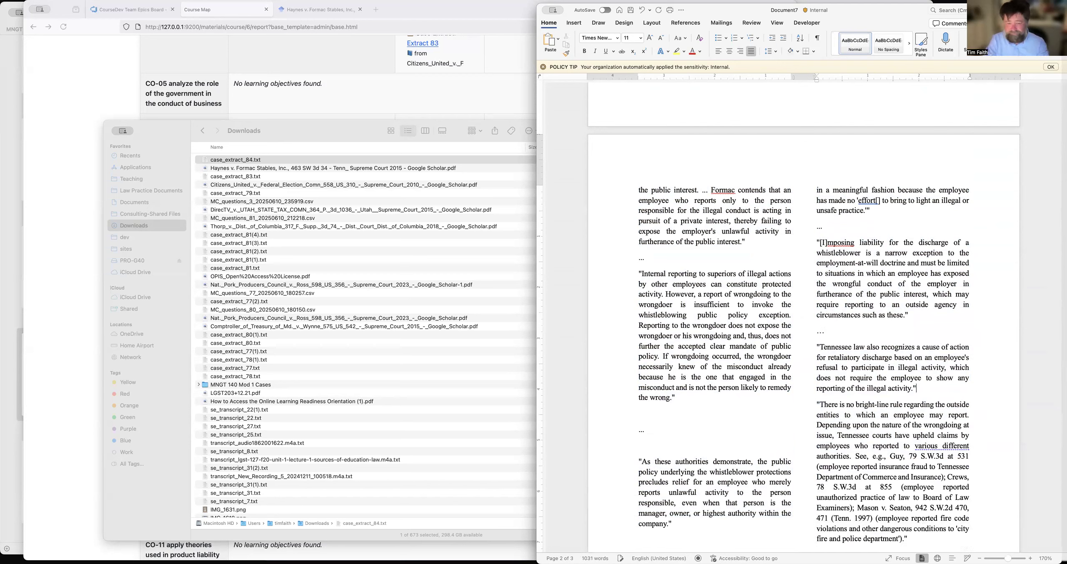
Remove the extra blank lines around the remaining ellipses and above the "Because the allegations" and "Formac emphasizes" paragraphs.
left_click(675, 419)
key("BackSpace")
key("BackSpace")
scroll(653, 435, "down", 3)
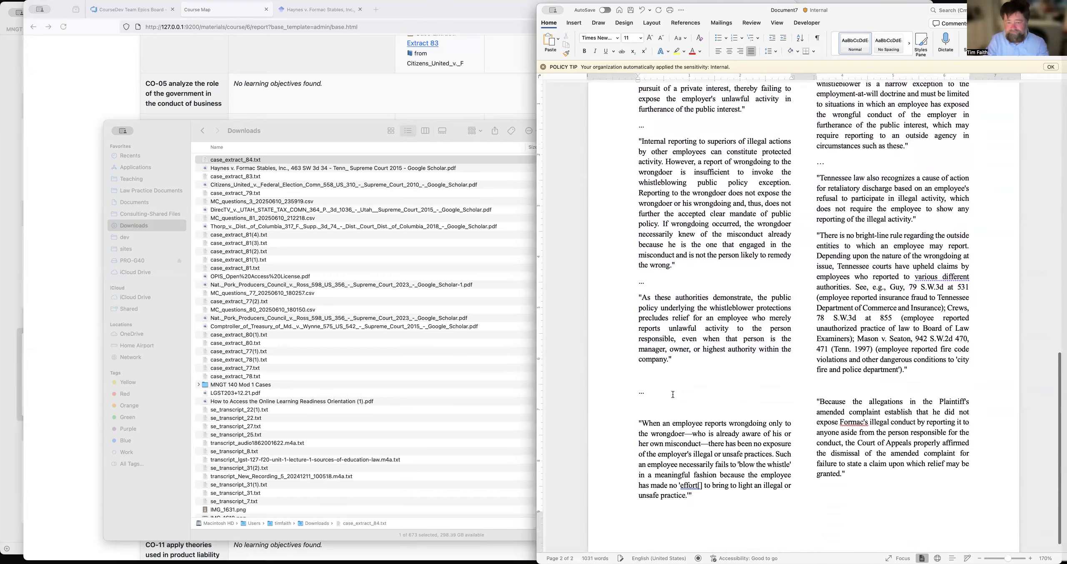
left_click(657, 379)
key("BackSpace")
left_click(656, 393)
key("BackSpace")
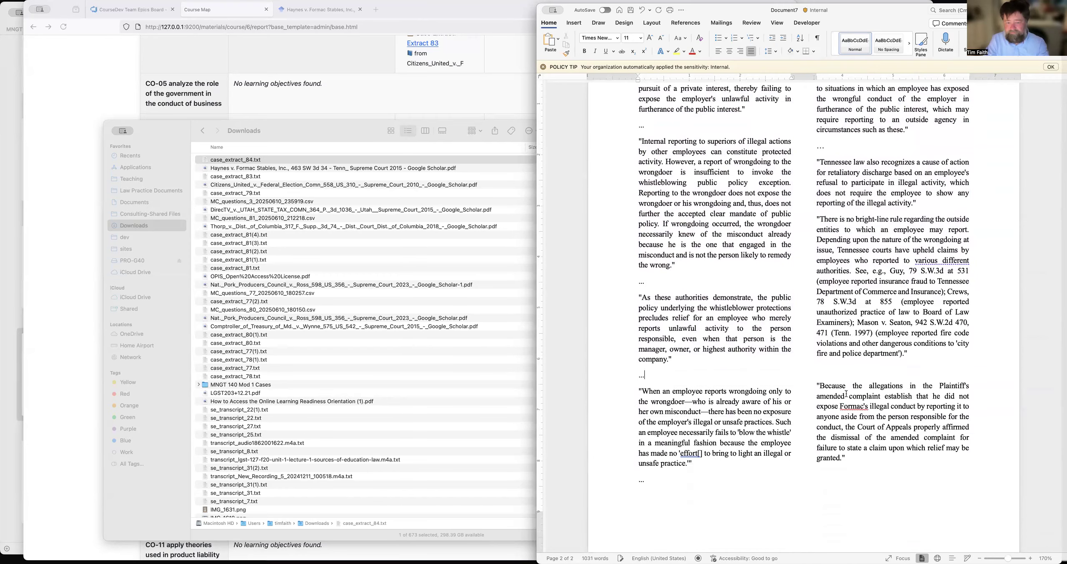
left_click(855, 367)
key("BackSpace")
scroll(800, 319, "down", 1)
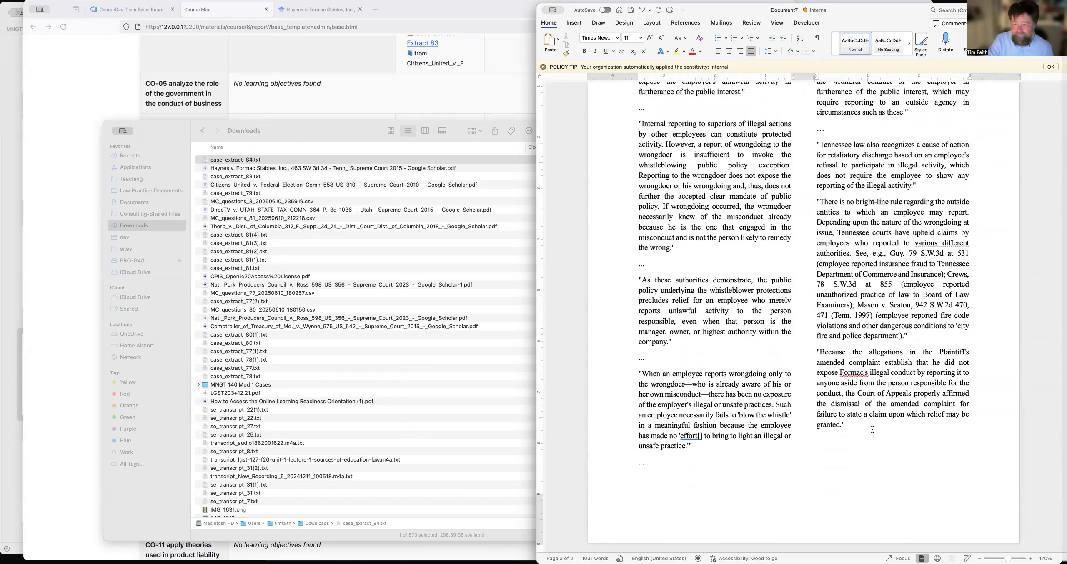
scroll(872, 430, "up", 1)
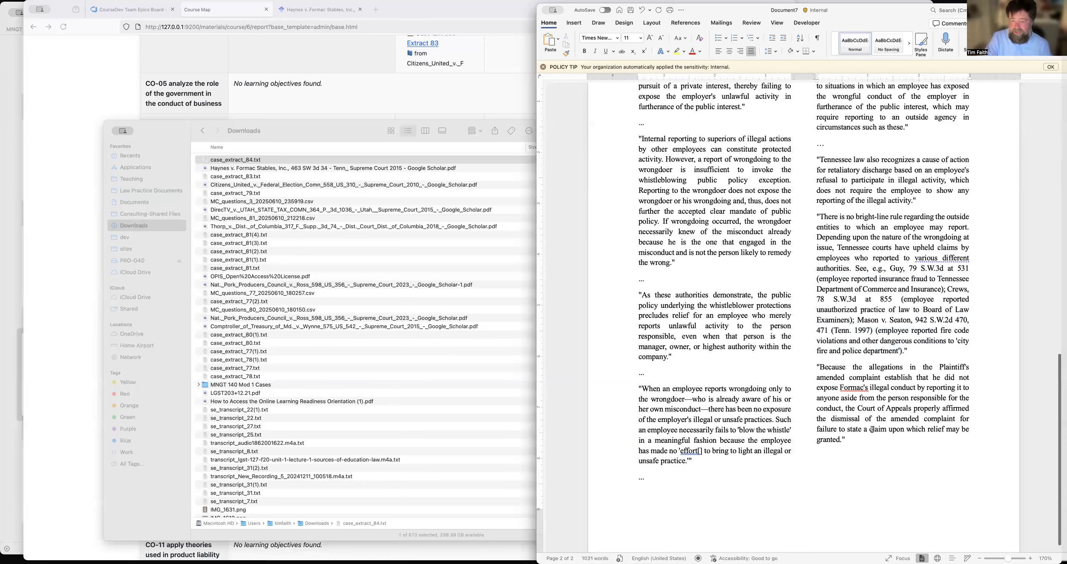
scroll(872, 430, "up", 10)
scroll(840, 402, "down", 5)
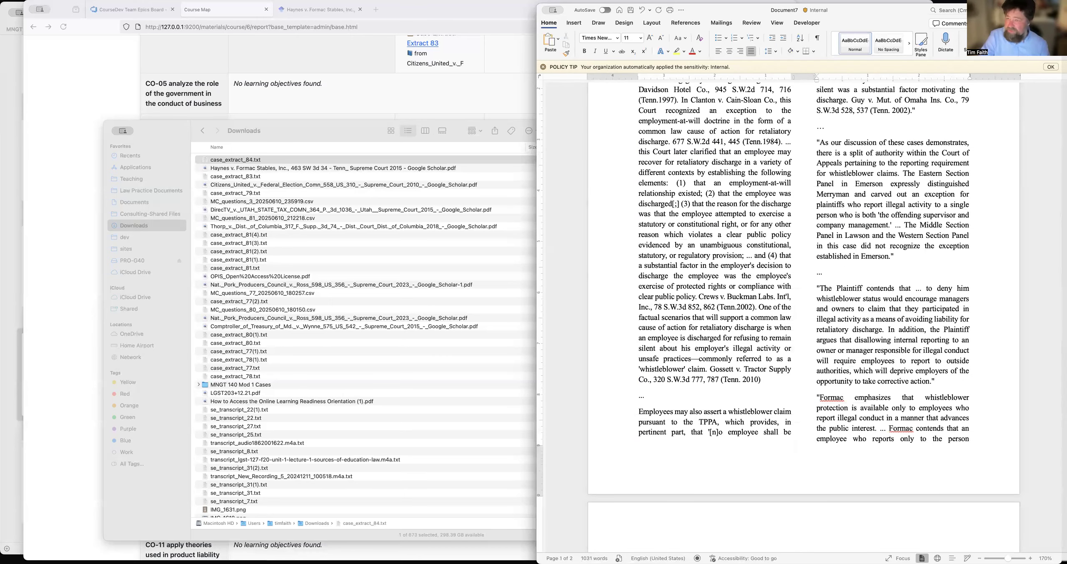
Delete the quotation marks around the page 1 paragraphs, from the end of the Guy v. Mut. of Omaha citation to the start of "Formac emphasizes".
scroll(646, 207, "up", 6)
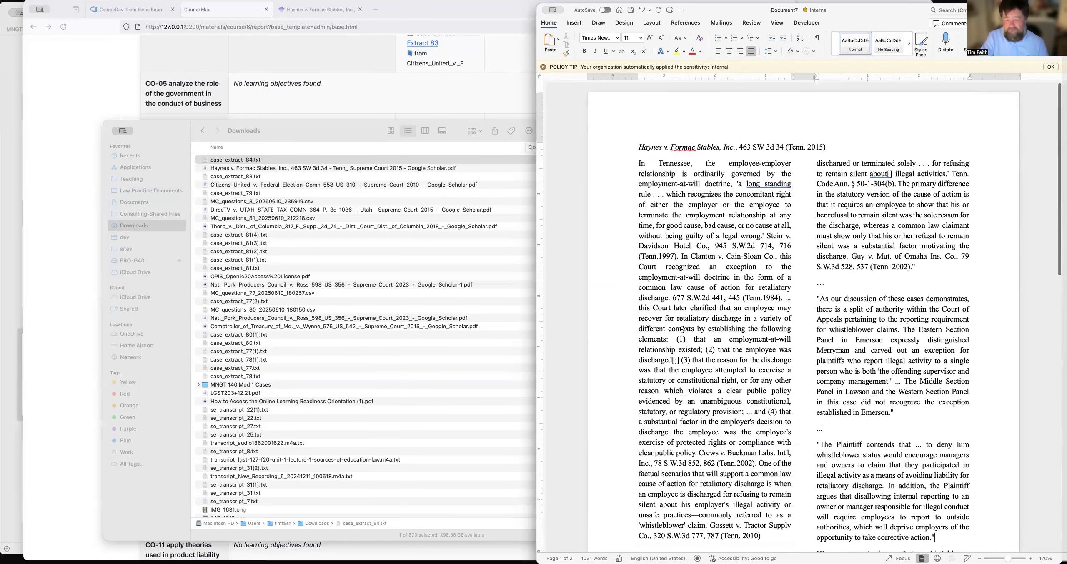
scroll(682, 329, "down", 6)
scroll(717, 410, "up", 6)
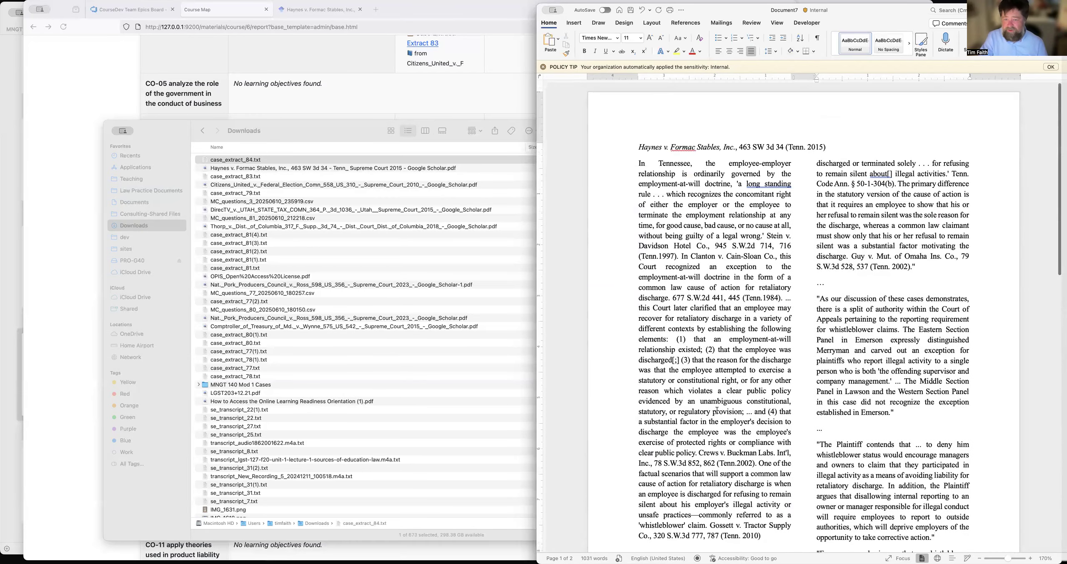
left_click(817, 299)
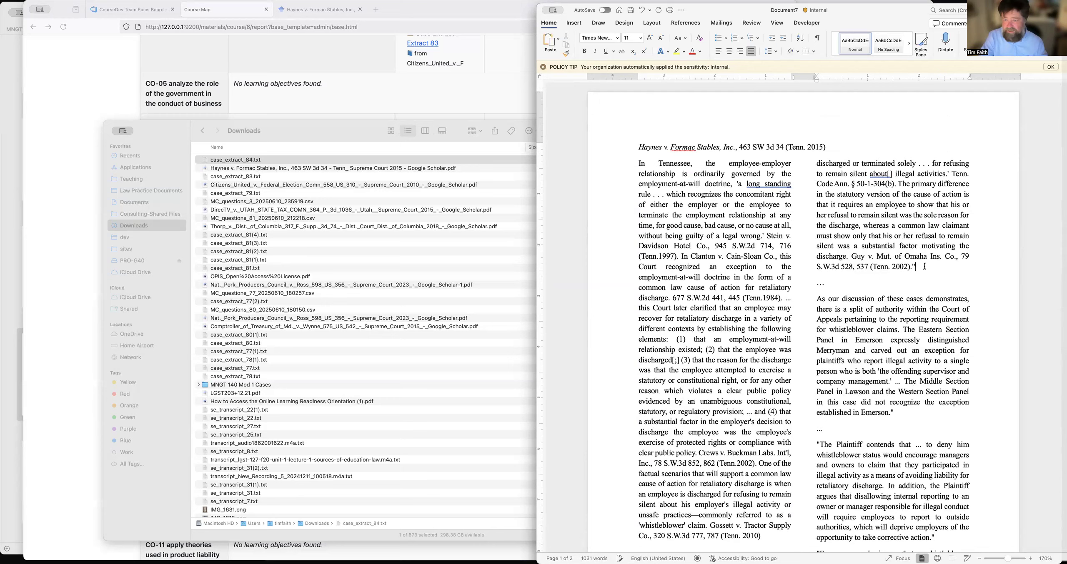
key("BackSpace")
key("BackSpace")
key("BackSpace")
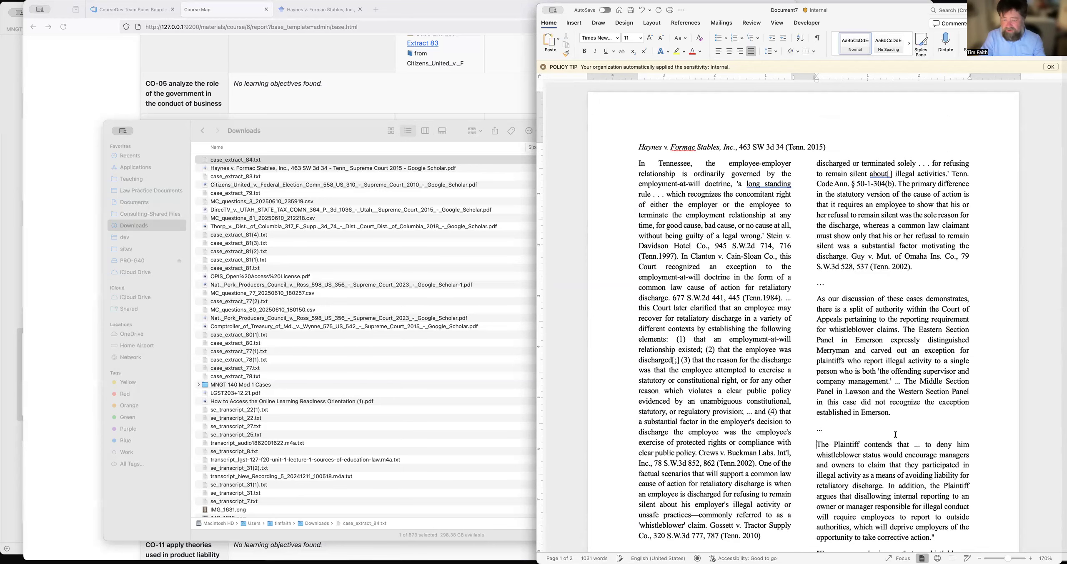
scroll(953, 394, "down", 4)
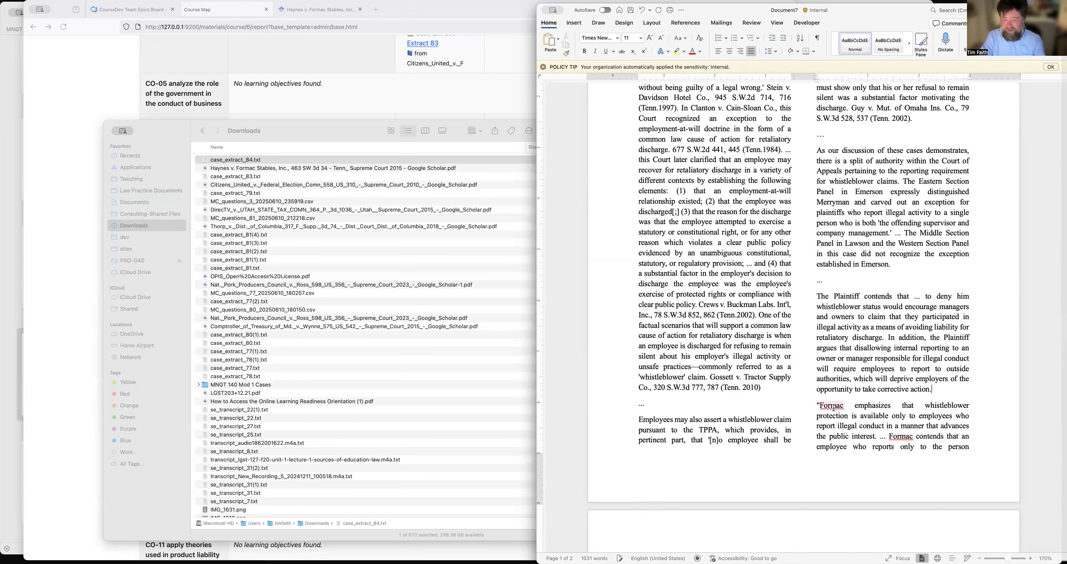
left_click(819, 404)
key("BackSpace")
Delete the closing quotation mark after "furtherance of the public interest" and both quotation marks around the "Internal reporting" paragraph on page 2.
scroll(712, 246, "down", 10)
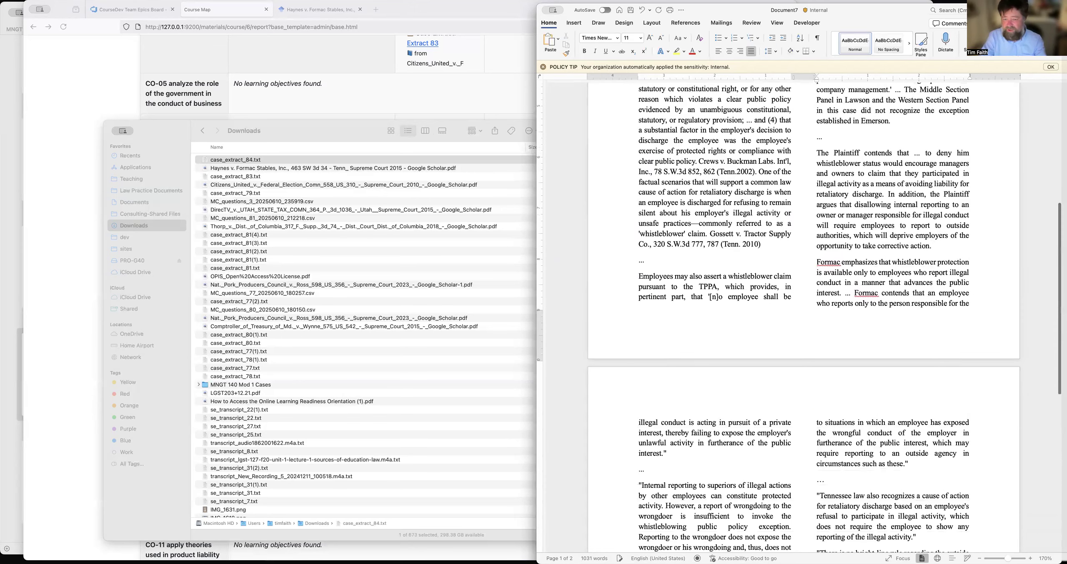
left_click(684, 233)
left_click(643, 259)
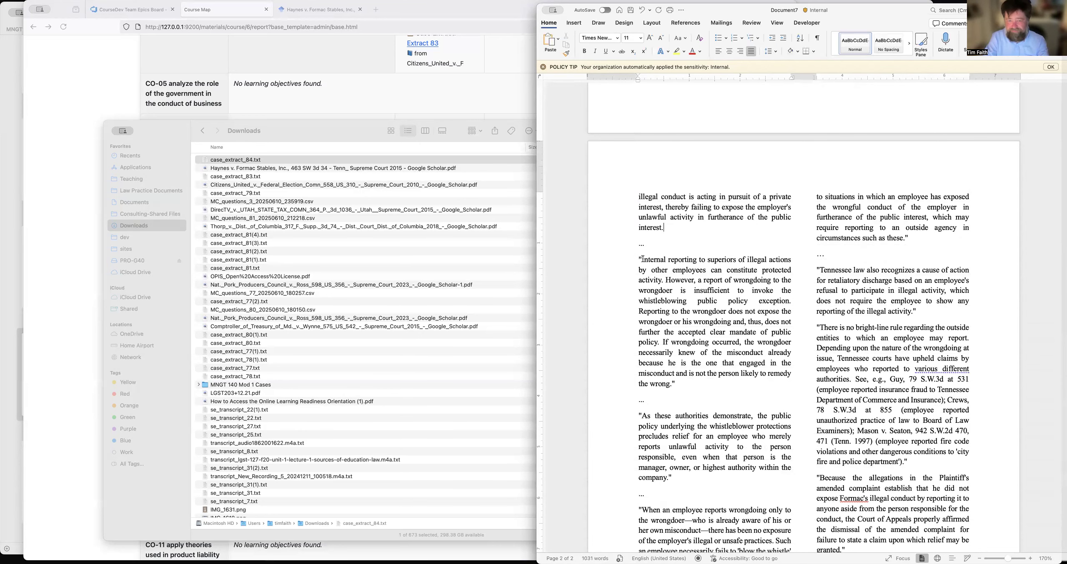
key("BackSpace")
left_click(679, 385)
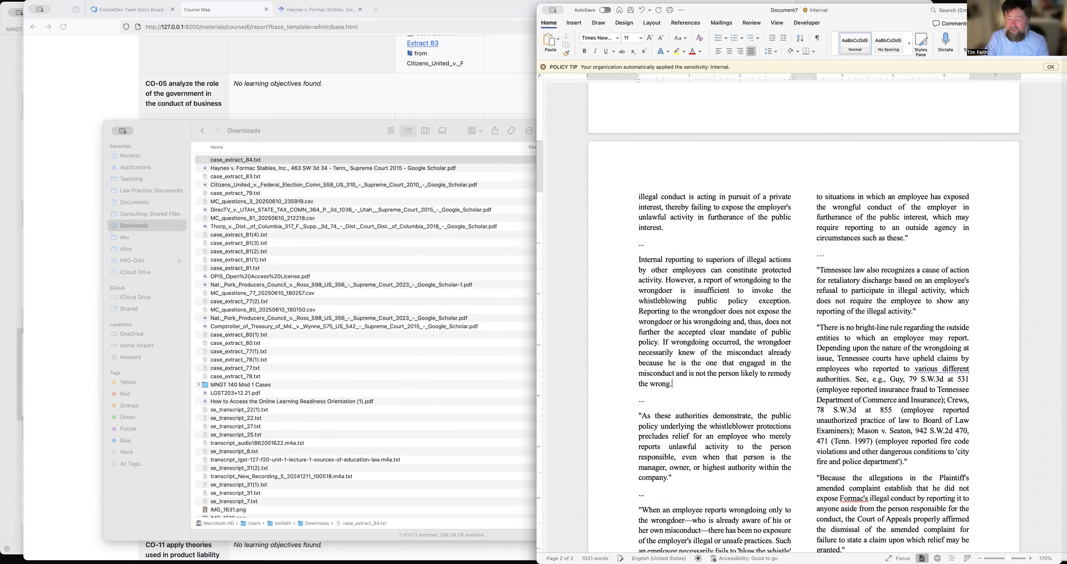
Save the document as Haynes v Formac and run the Print command on it.
scroll(804, 317, "up", 20)
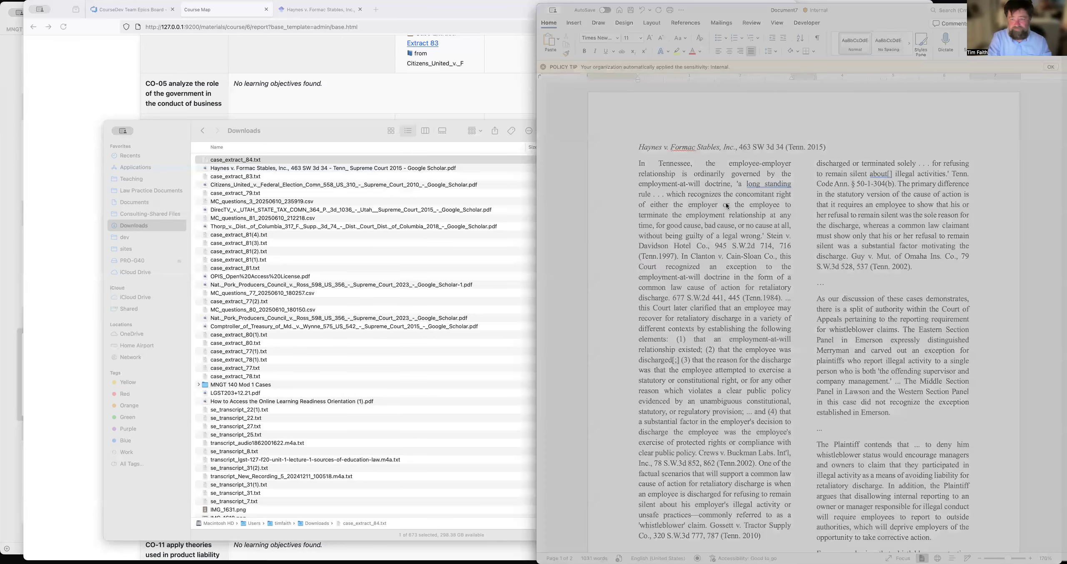
key("Return")
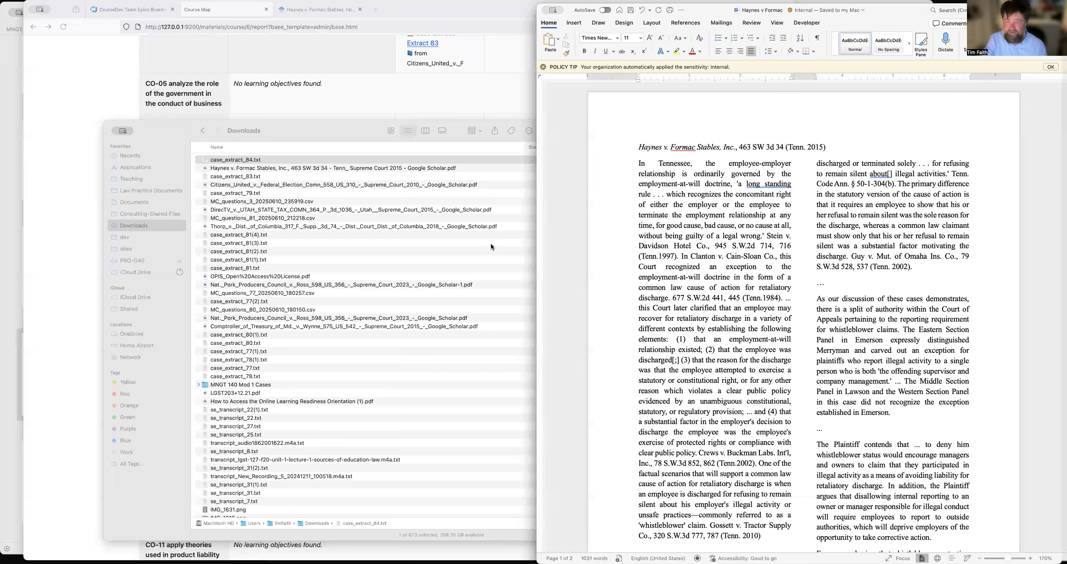
key("super+p")
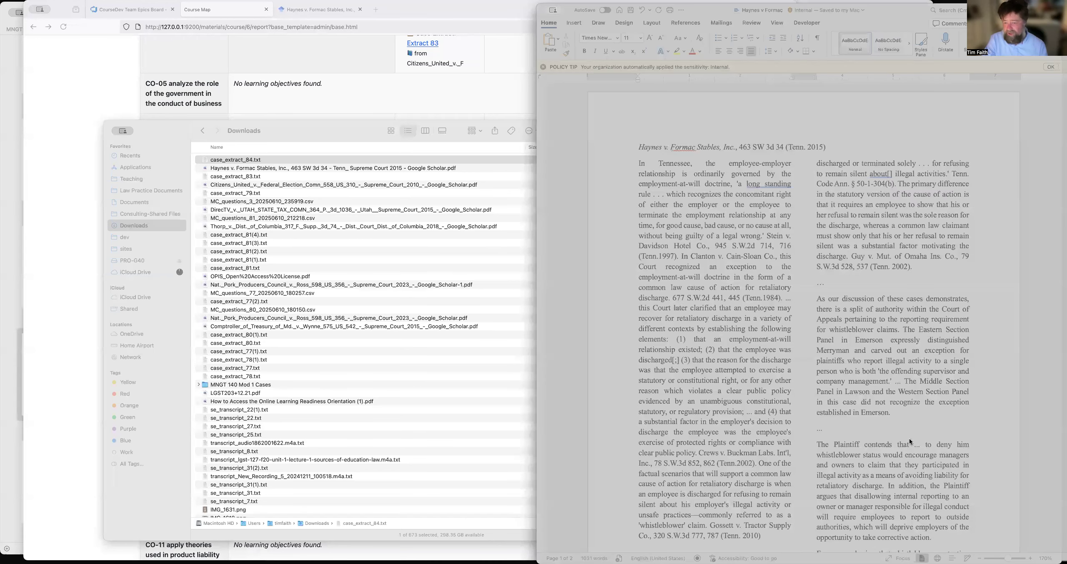
left_click(994, 448)
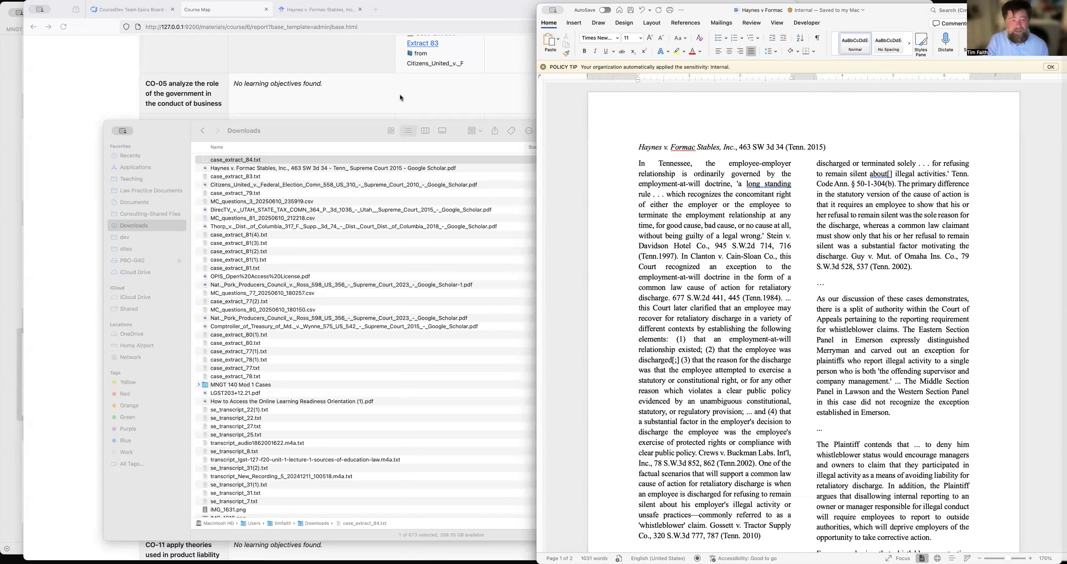
Switch to the Course Map report in the browser and reload it to check the quiz questions listed for LO-02.
left_click(138, 68)
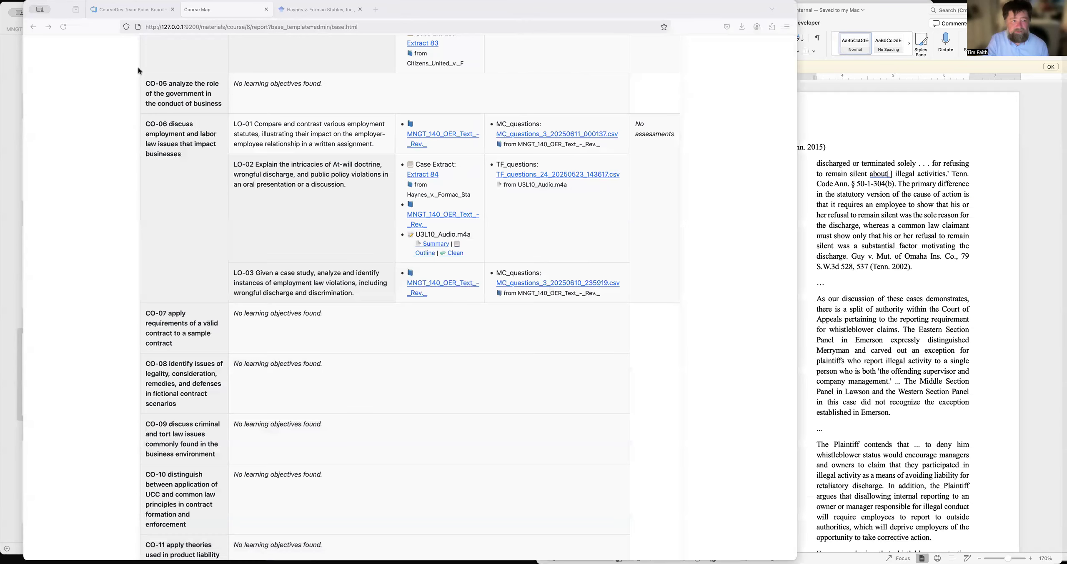
left_click(63, 27)
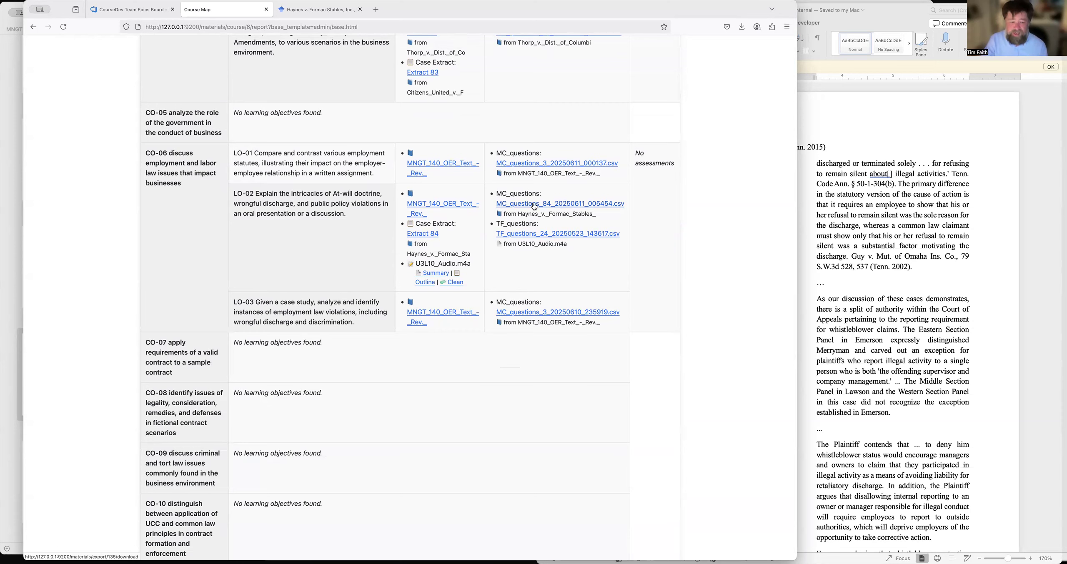
Switch to Brightspace in Safari, dismiss the inactivity notice on the Course Administration page, and open Manage Files.
key("super+Tab")
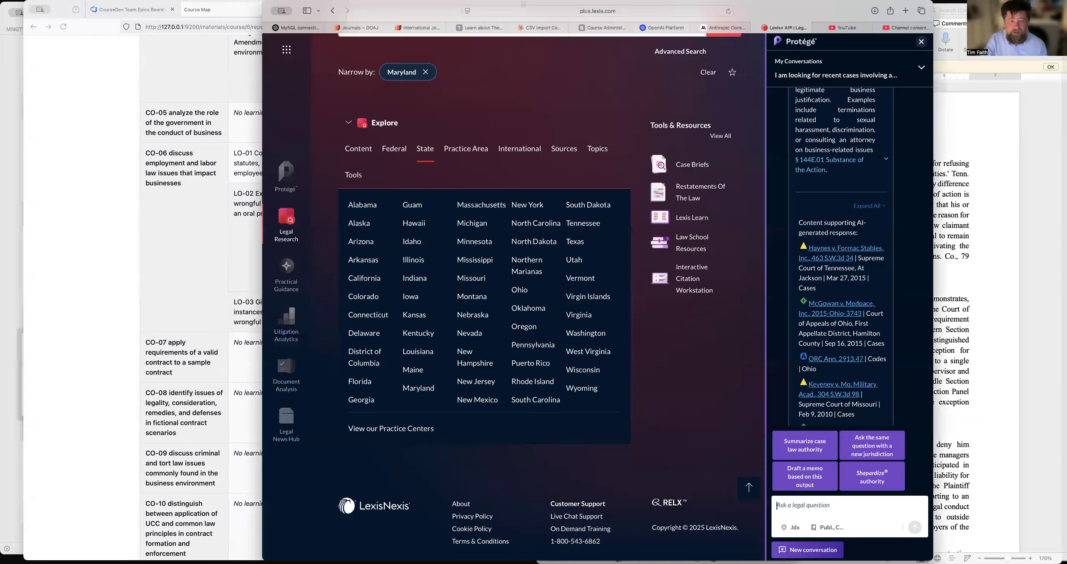
left_click(597, 30)
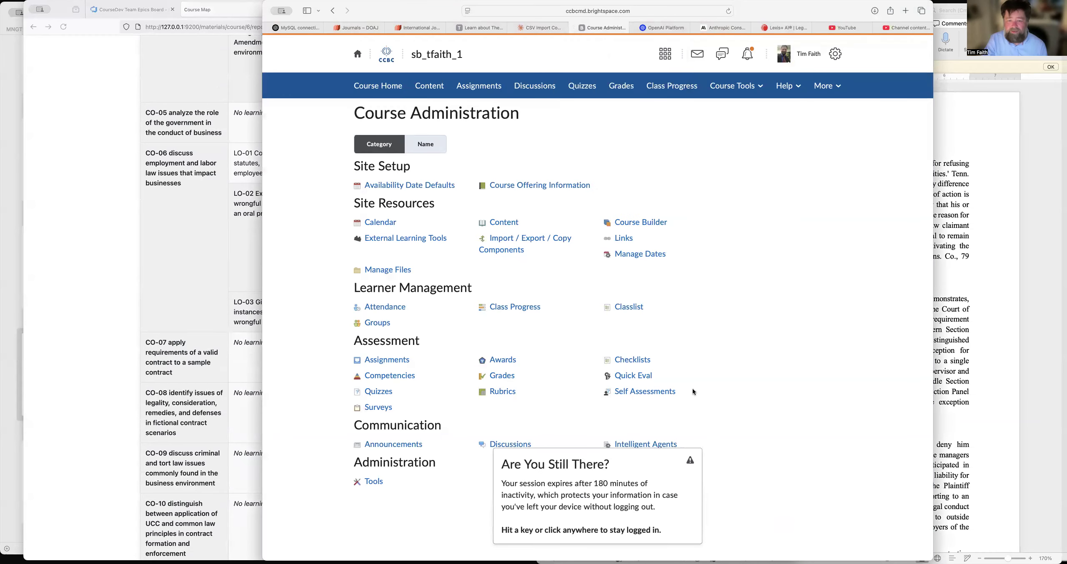
left_click(641, 491)
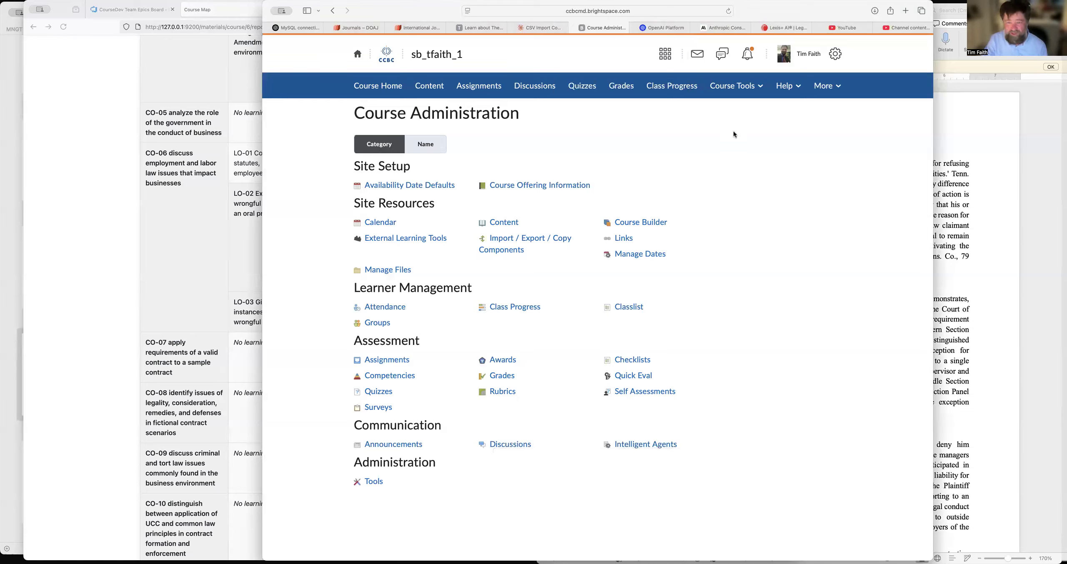
left_click(391, 271)
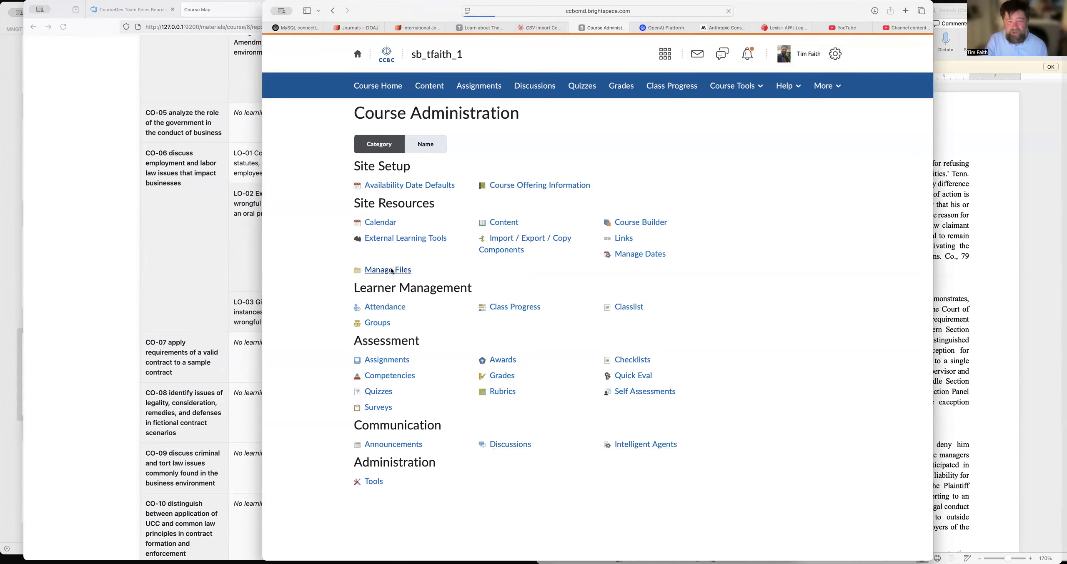
Upload Haynes v Formac.pdf from the Module 1 - Cases folder of MNGT 140 to the course files and save it.
left_click(605, 157)
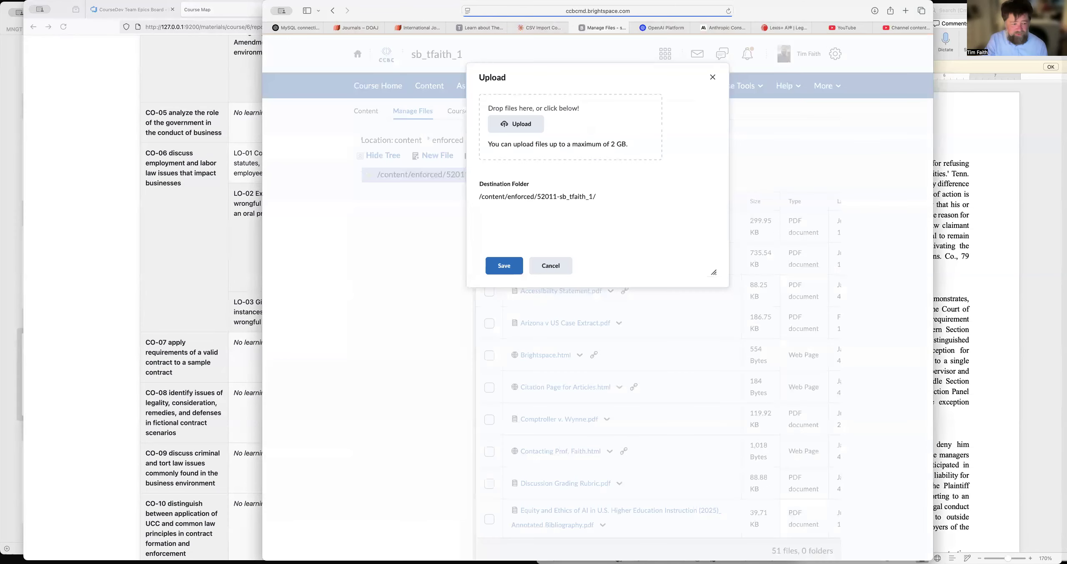
left_click(516, 124)
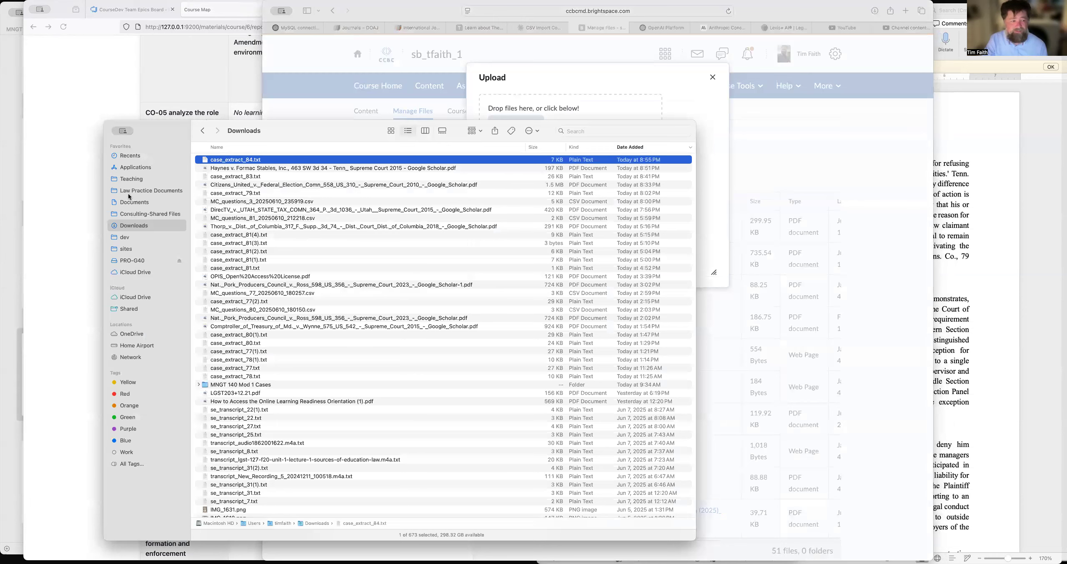
left_click(140, 179)
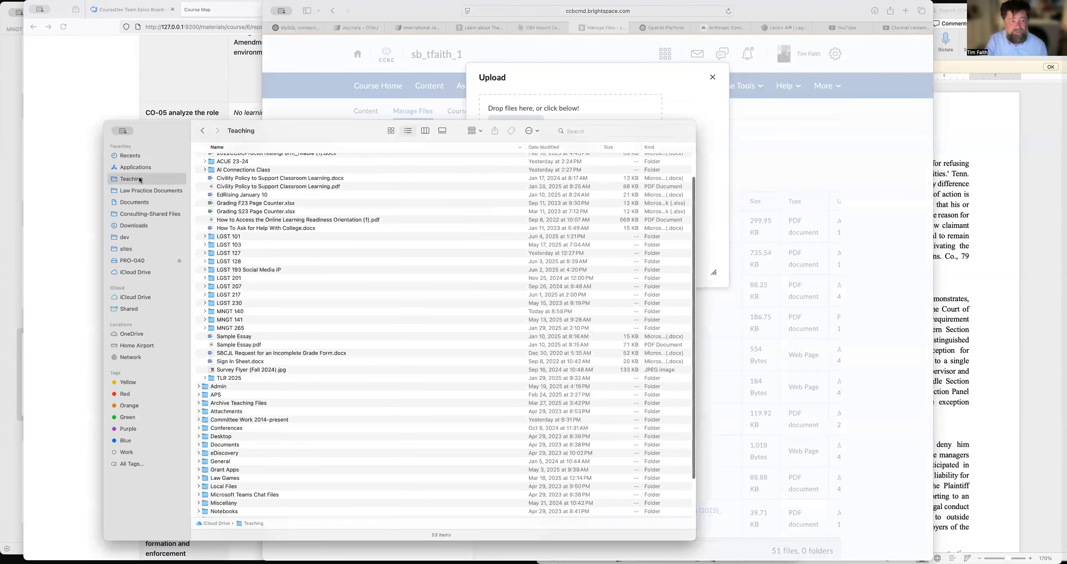
double_click(230, 312)
double_click(240, 185)
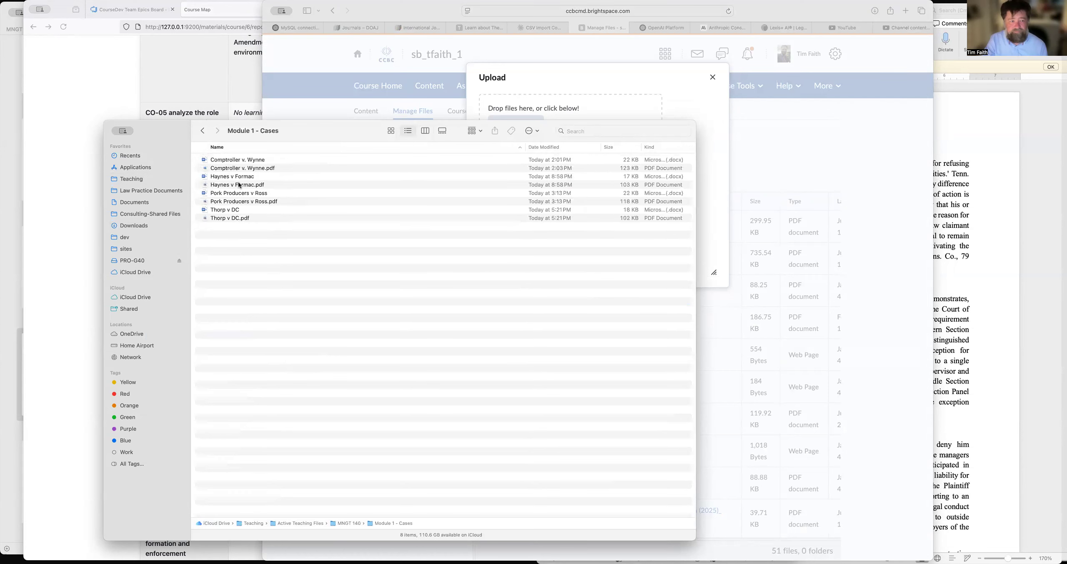
left_click_drag(432, 144, 570, 110)
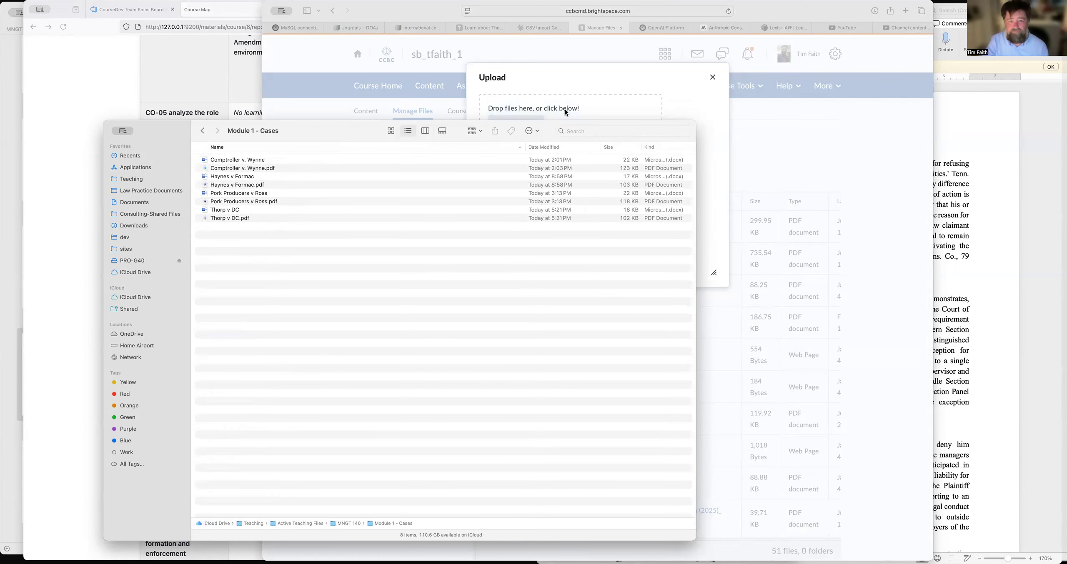
left_click(614, 80)
left_click(504, 266)
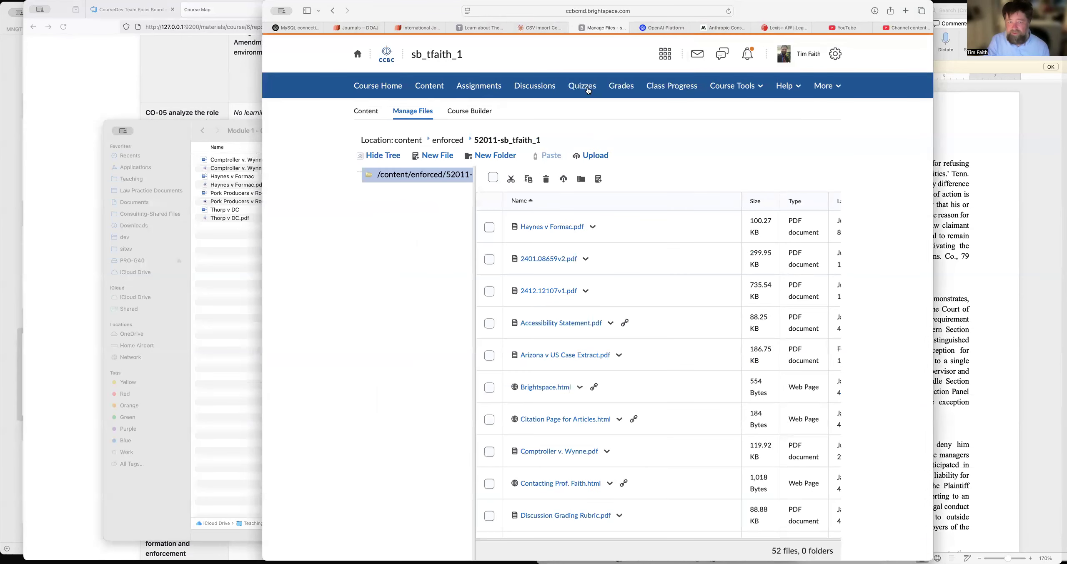
Create and save a new Question Library section titled "Module 13: Haynes v. Formac".
left_click(583, 86)
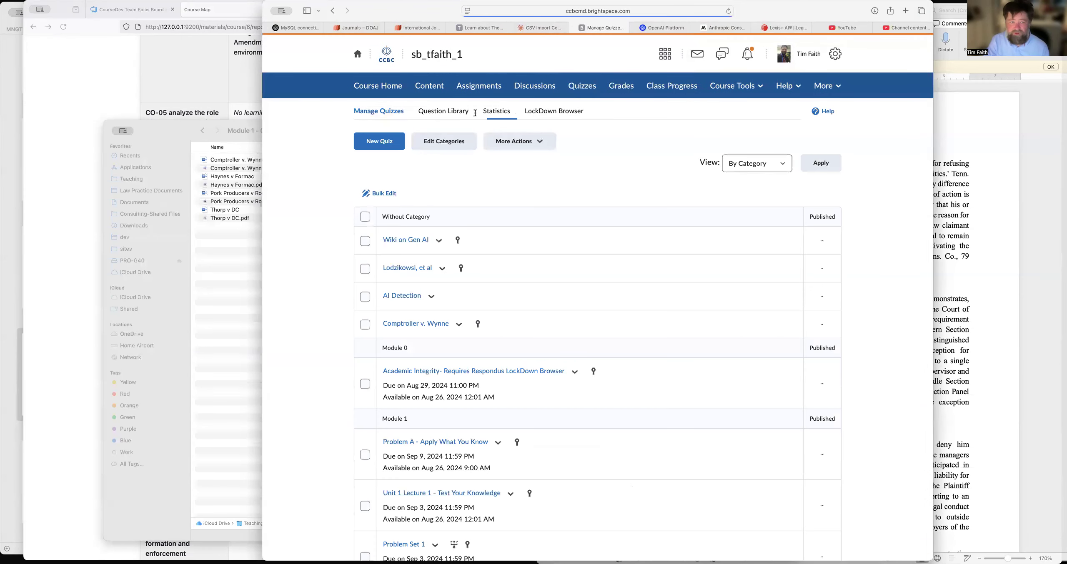
left_click(454, 112)
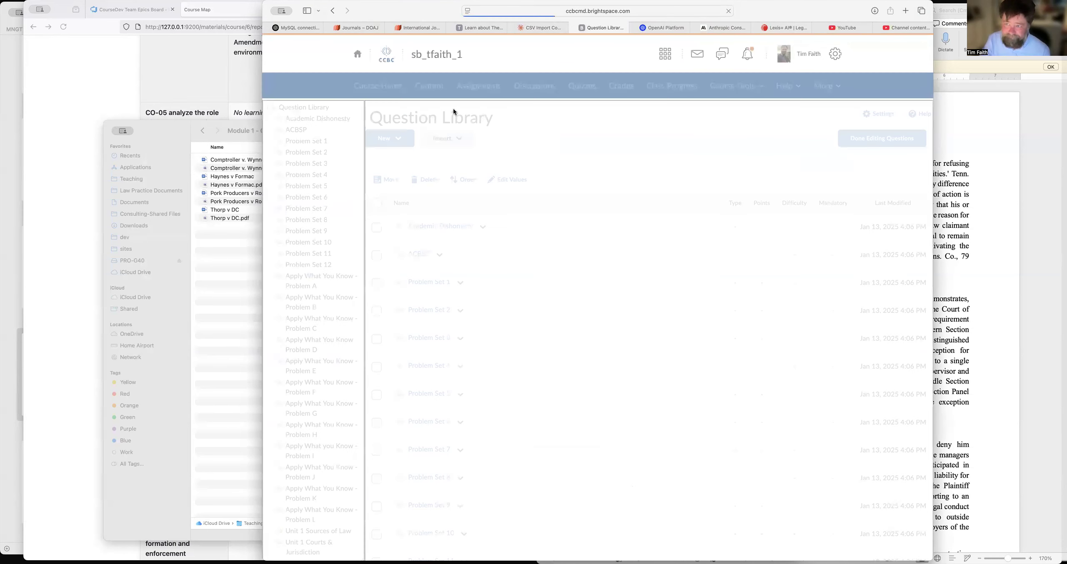
left_click(398, 139)
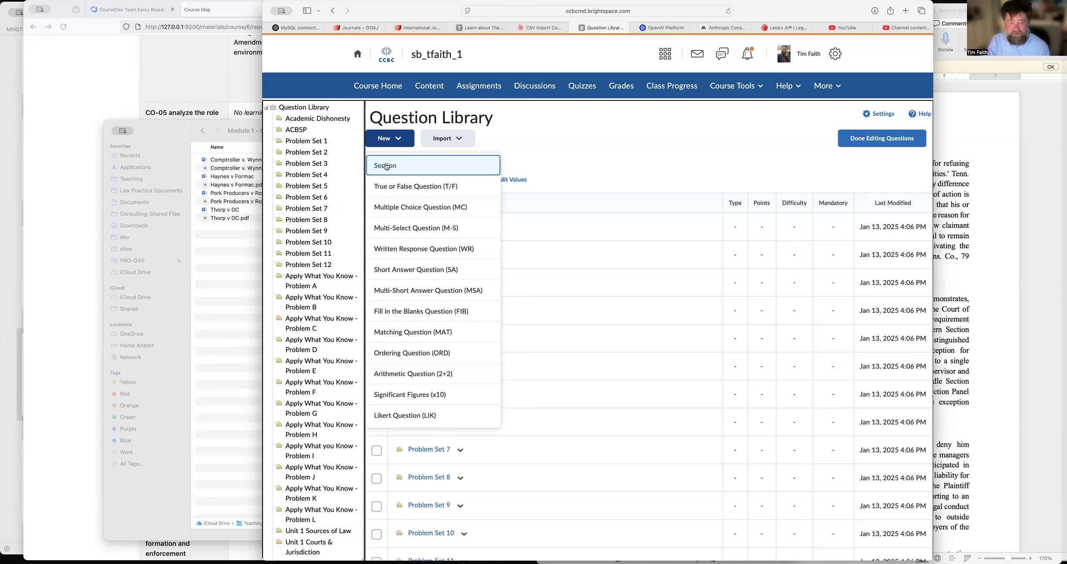
left_click(386, 167)
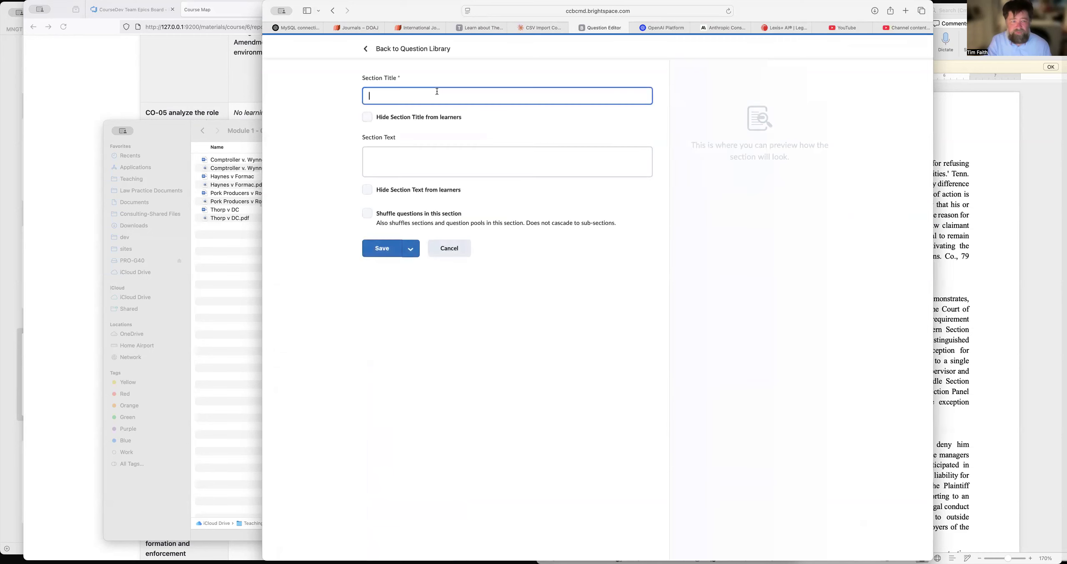
type("Module 13: Haynes v. Formac")
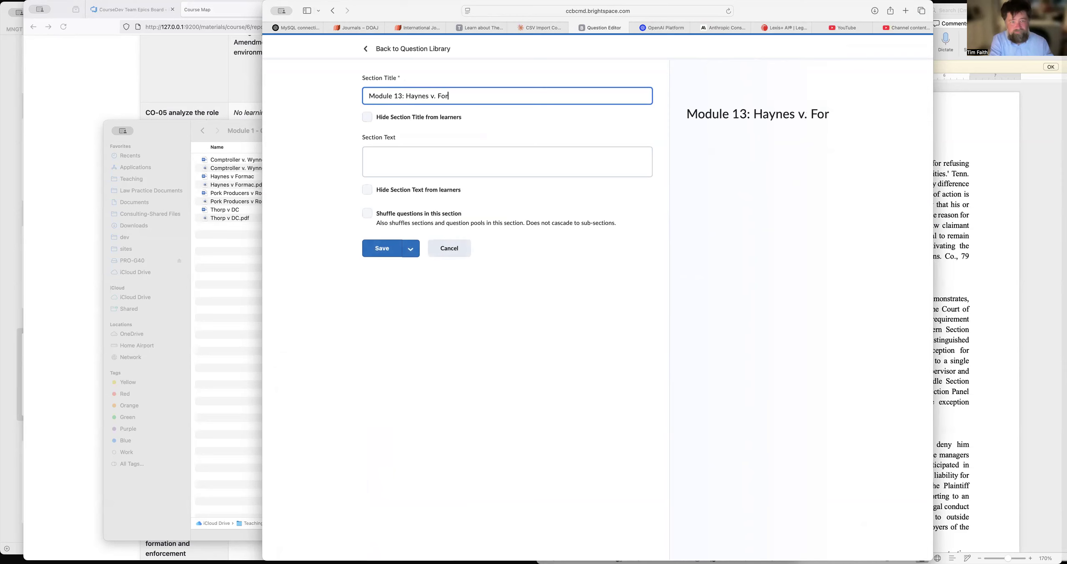
left_click(379, 246)
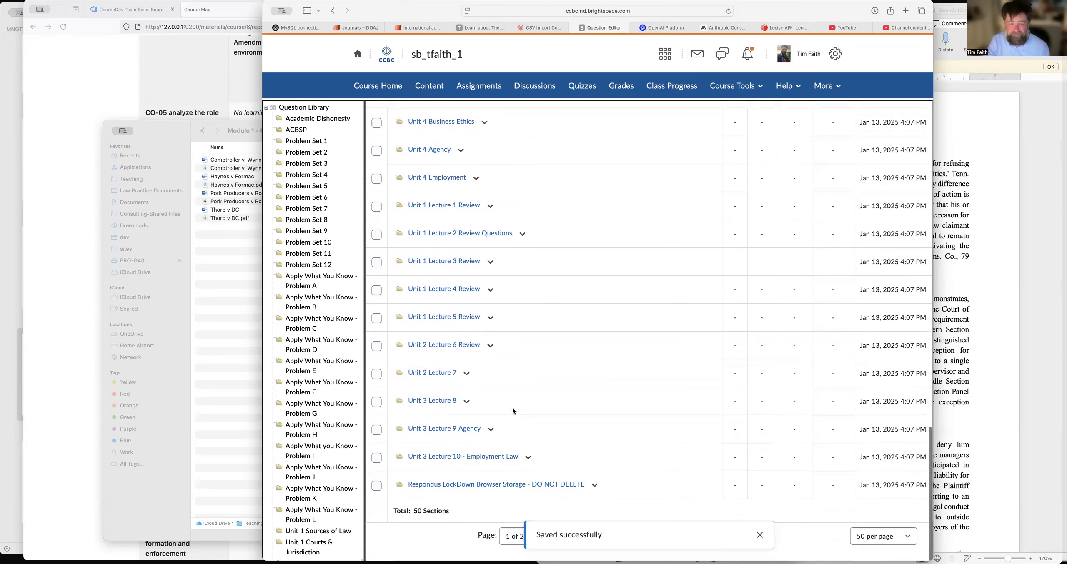
Open the Module 13: Haynes v. Formac section on the library's second page and start importing questions from a file.
left_click(759, 535)
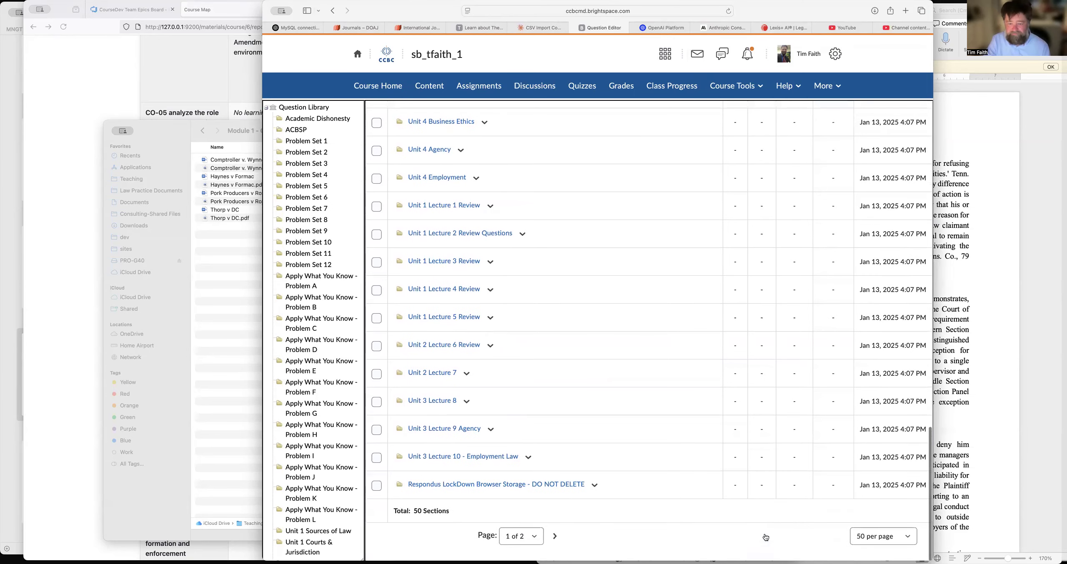
left_click(556, 537)
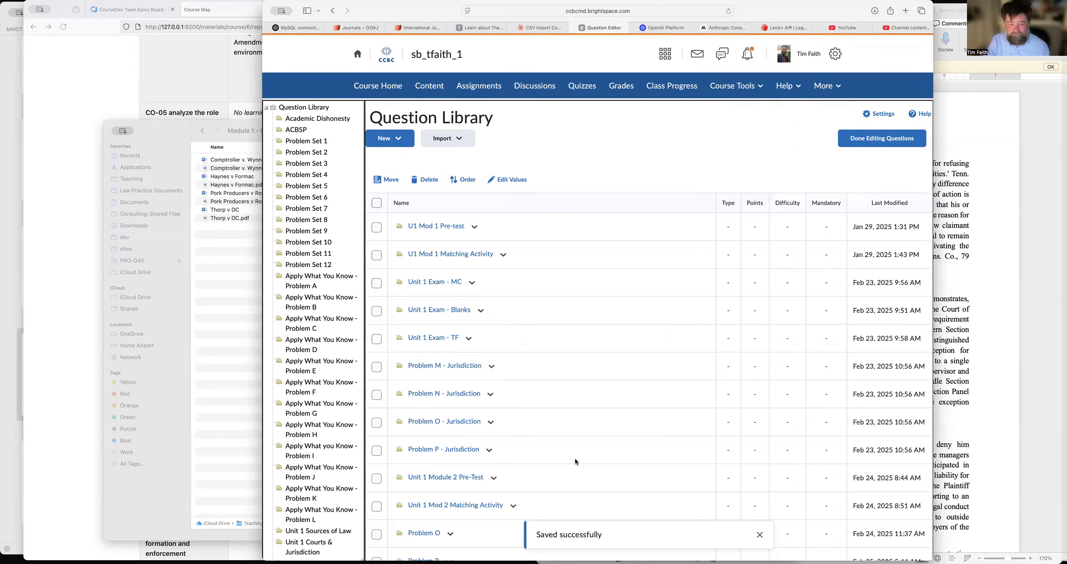
scroll(576, 458, "down", 10)
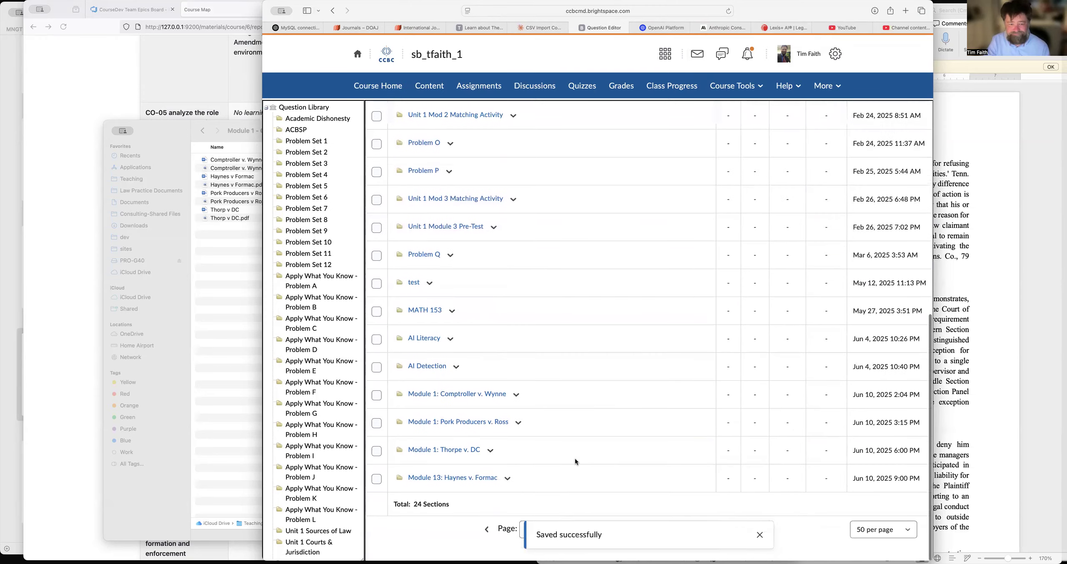
left_click(437, 486)
left_click(457, 154)
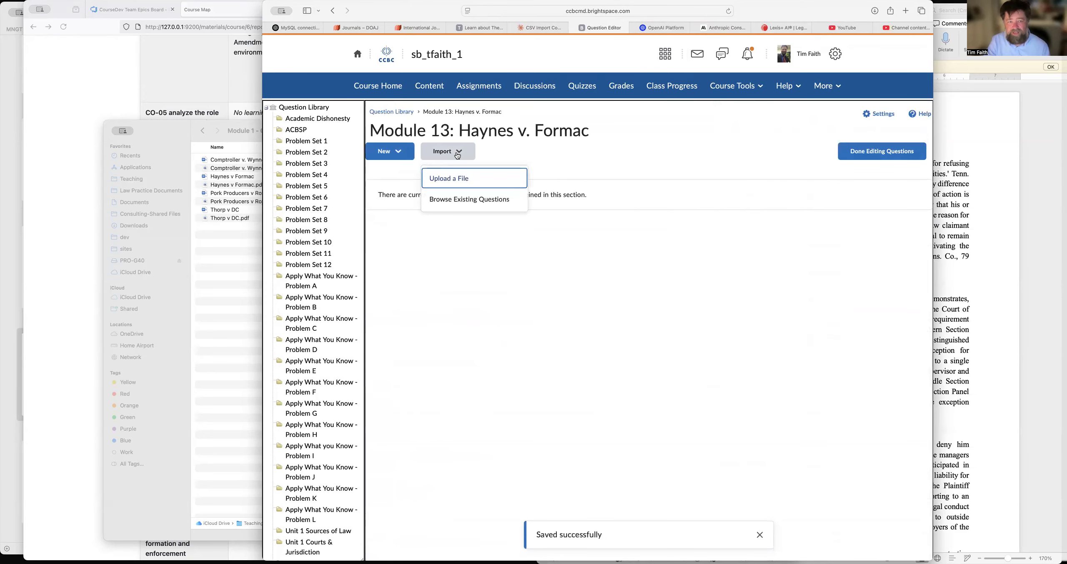
left_click(451, 177)
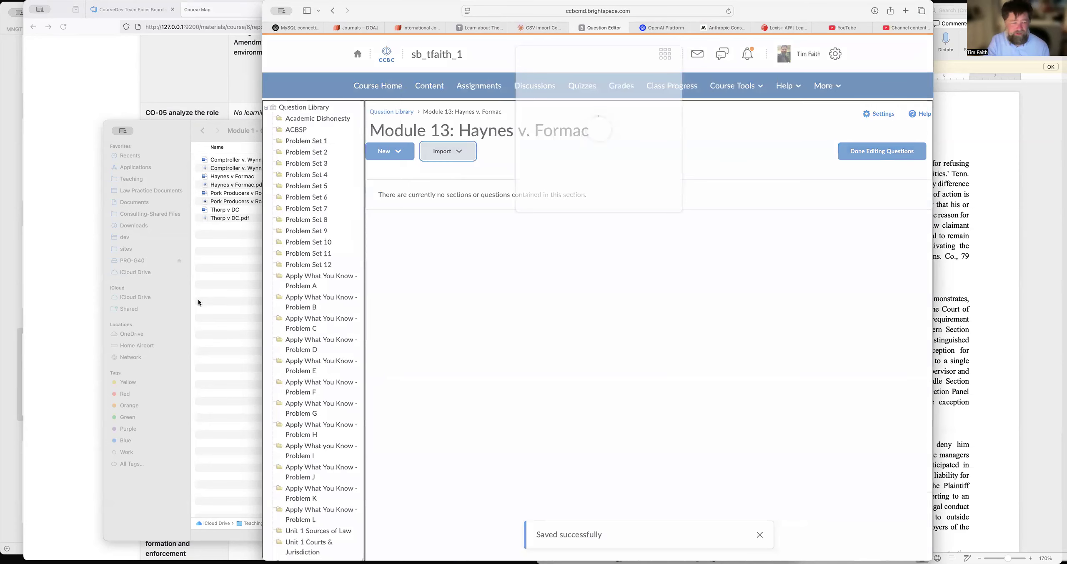
Switch to the Course Map report and download MC_questions_84_20250611_005454.csv from the LO-02 row.
left_click(139, 225)
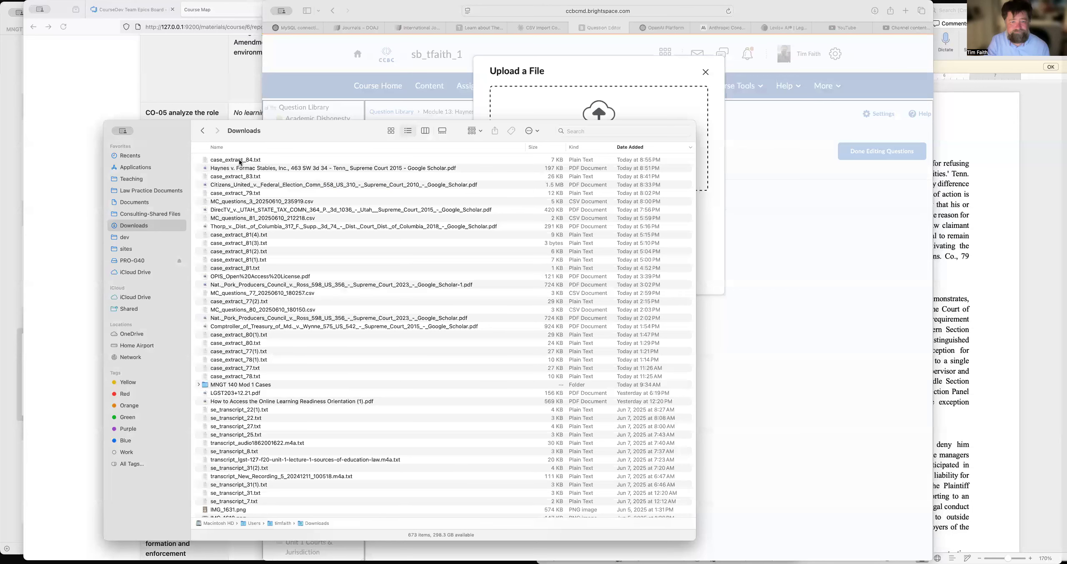
left_click(224, 81)
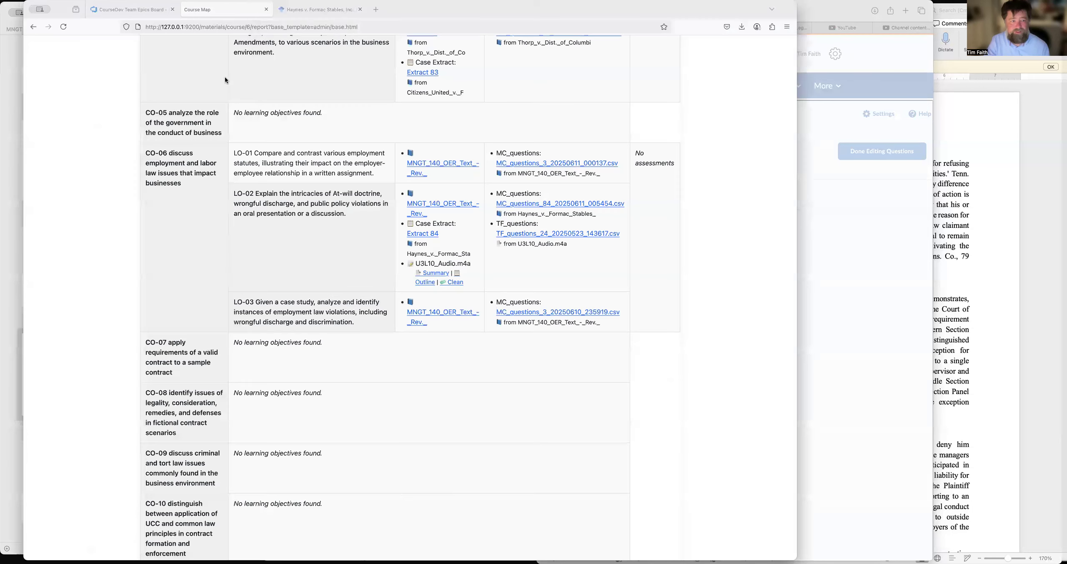
left_click(601, 205)
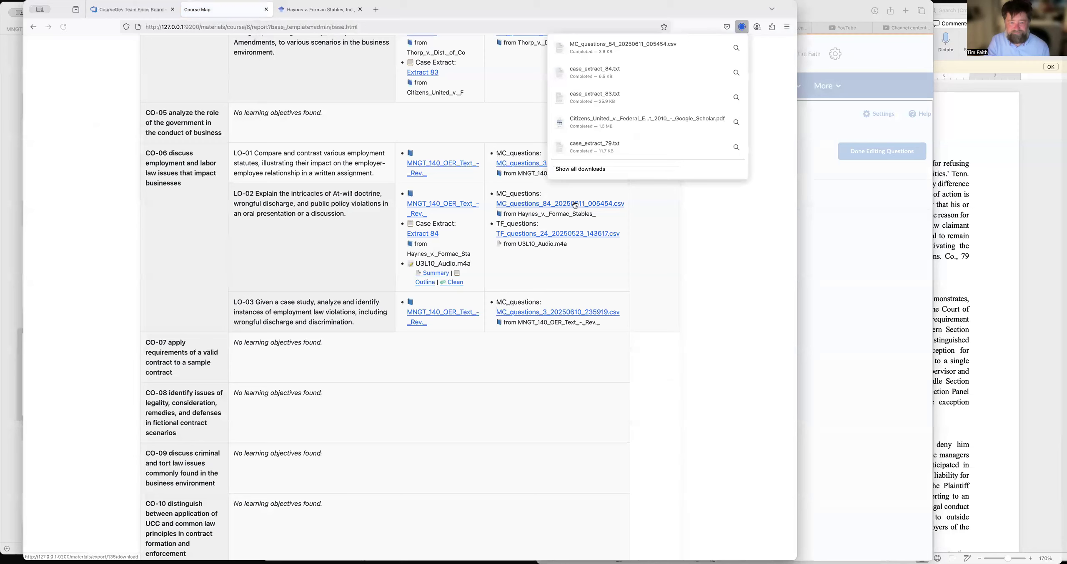
Return to Brightspace, upload the downloaded MC_questions_84 CSV file, and import all its questions into the Haynes v. Formac section.
left_click(854, 251)
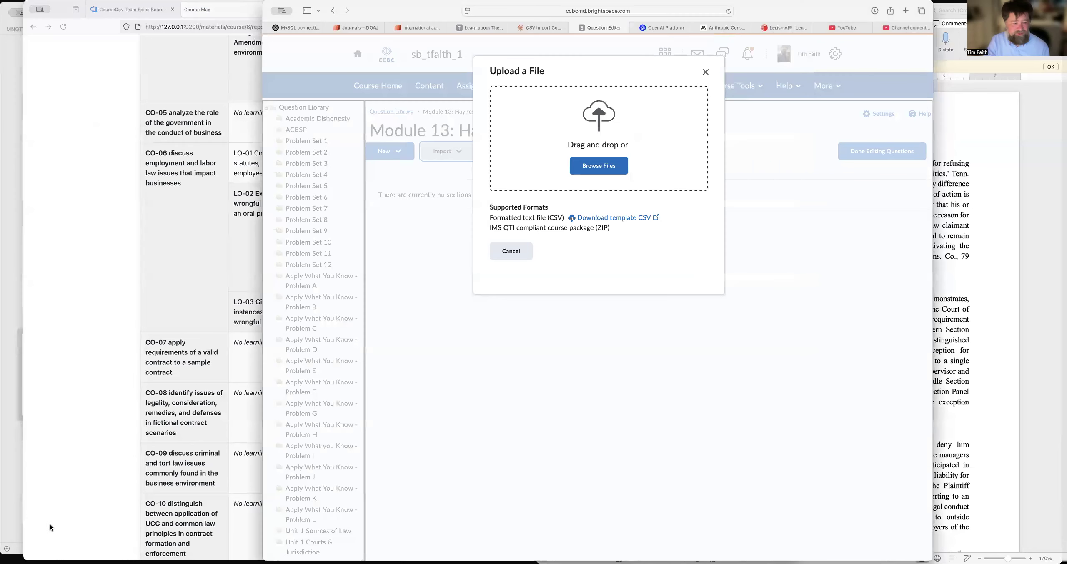
left_click(27, 561)
left_click_drag(246, 159, 574, 106)
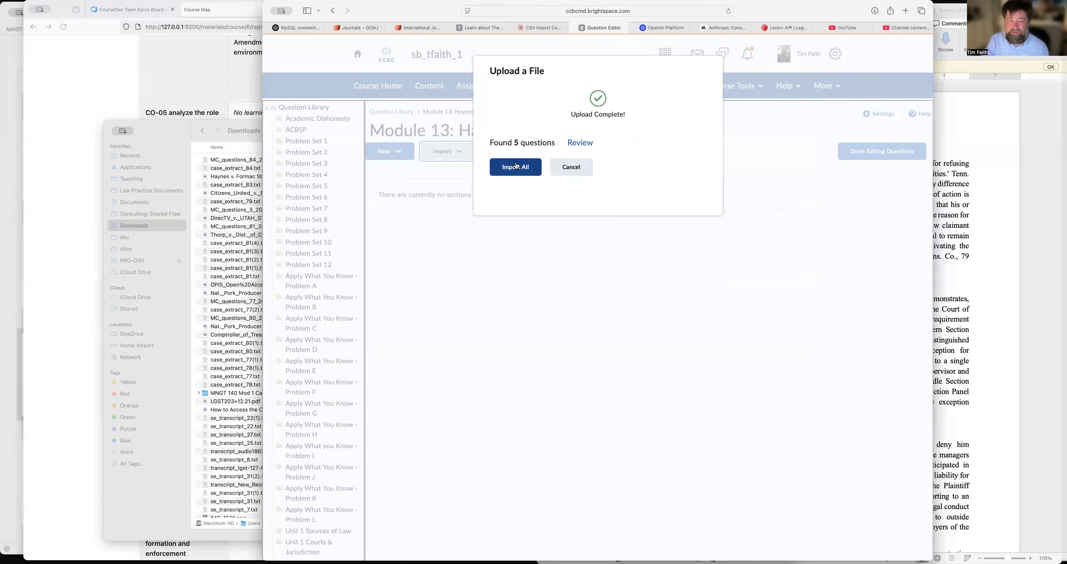
left_click(516, 166)
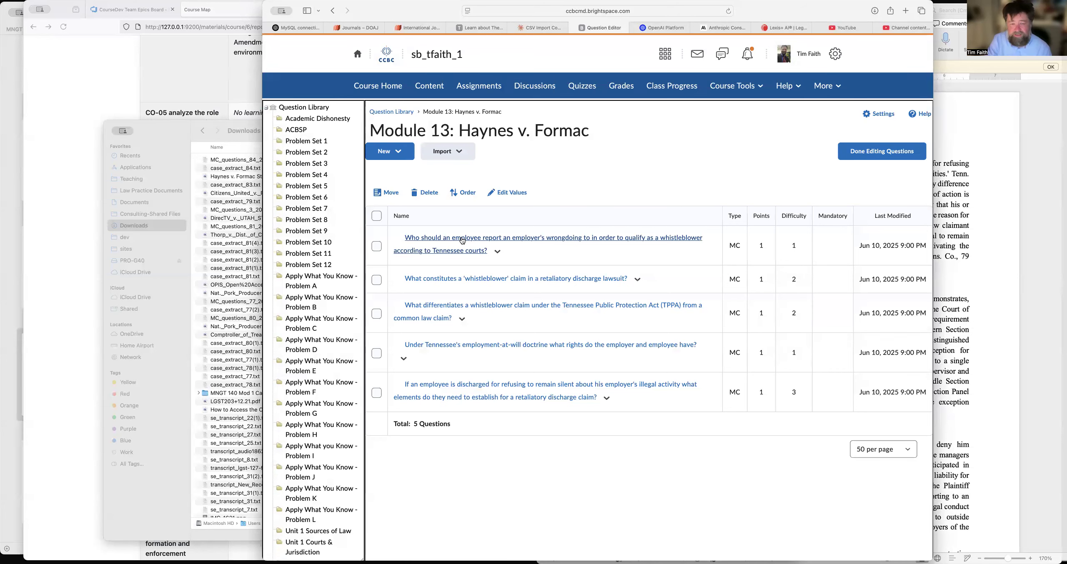
Review the question on whom an employee should report wrongdoing to, enable randomized answer order, and save it.
left_click(461, 241)
scroll(462, 240, "down", 5)
scroll(462, 241, "down", 2)
left_click(368, 386)
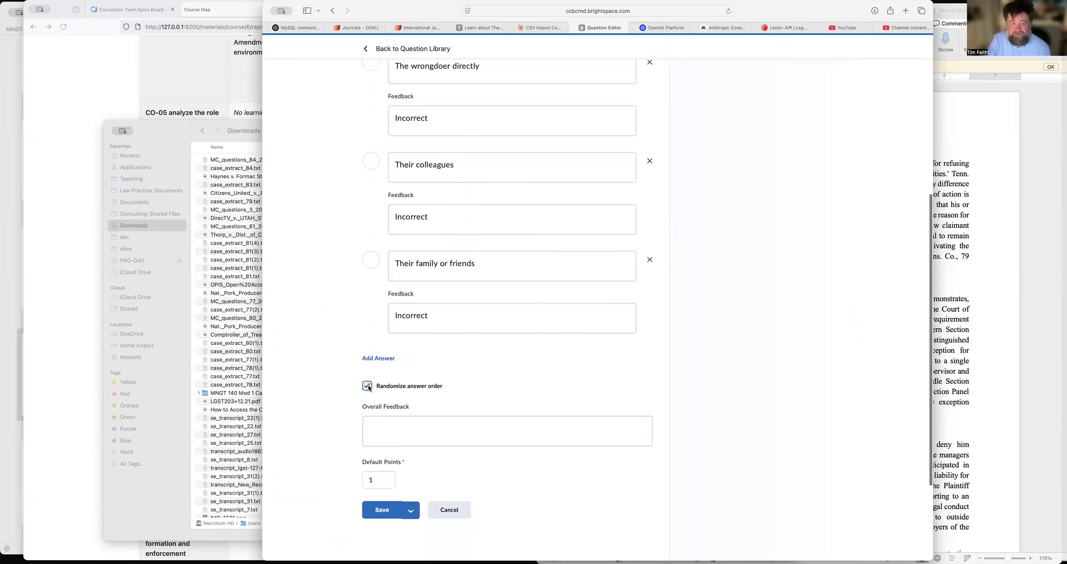
scroll(369, 385, "up", 7)
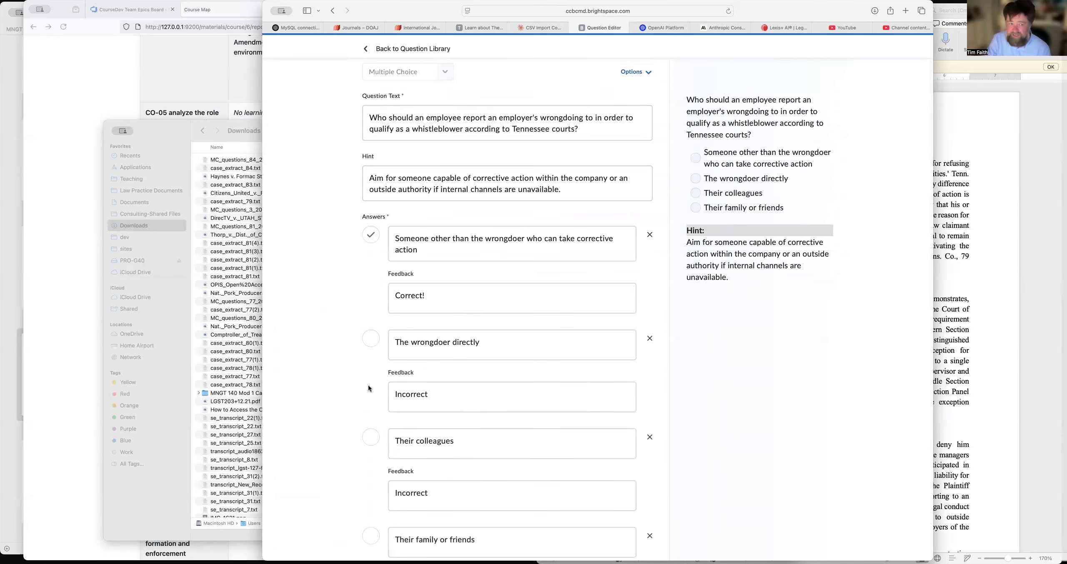
left_click(575, 118)
left_click(622, 186)
scroll(622, 187, "down", 10)
left_click(445, 314)
left_click(380, 376)
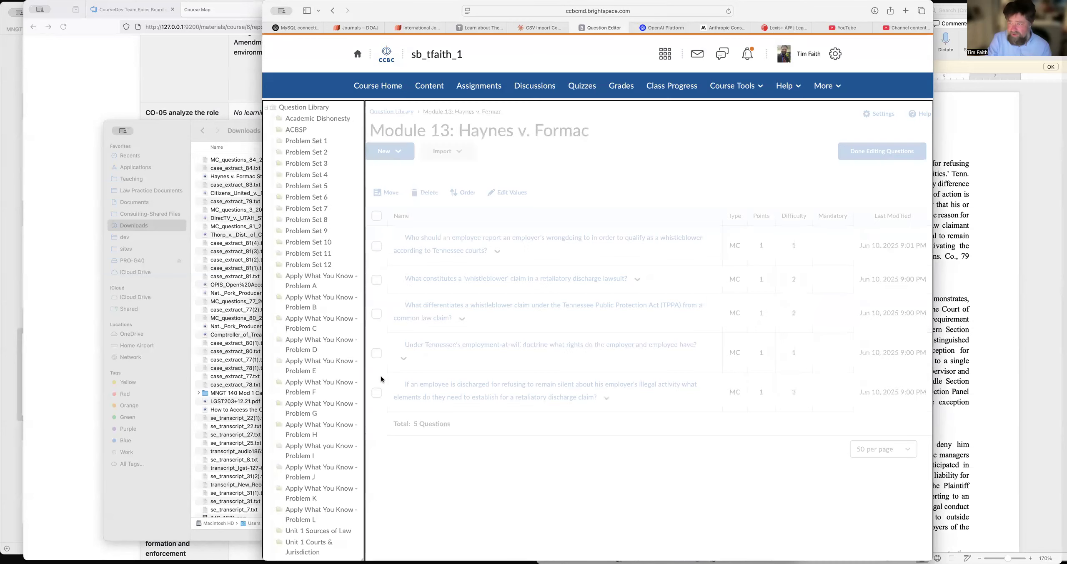
Enable randomized answer order for the question on what constitutes a whistleblower claim, and save it.
left_click(436, 278)
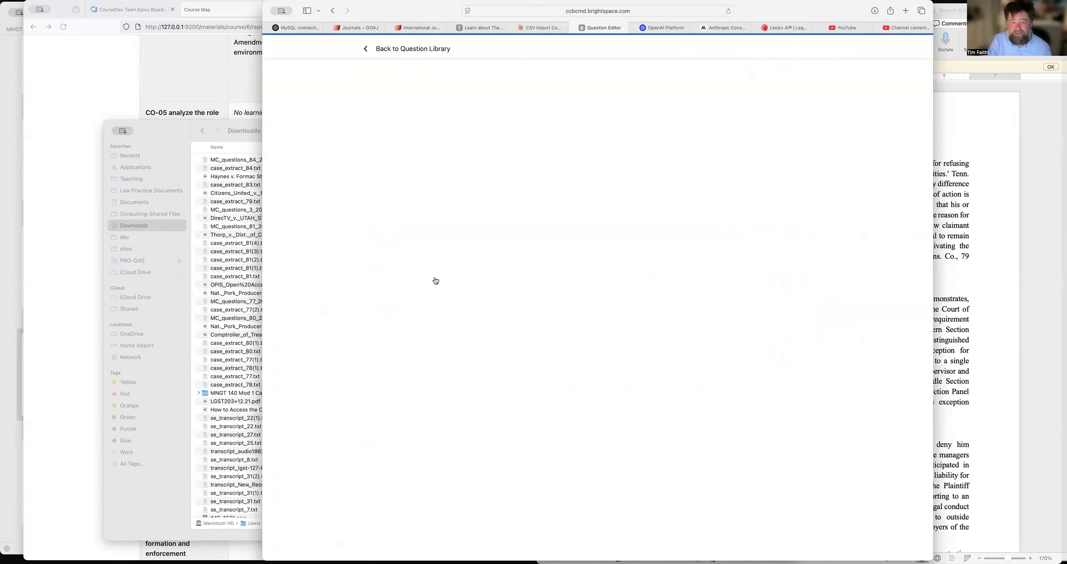
scroll(436, 281, "down", 5)
scroll(435, 281, "down", 5)
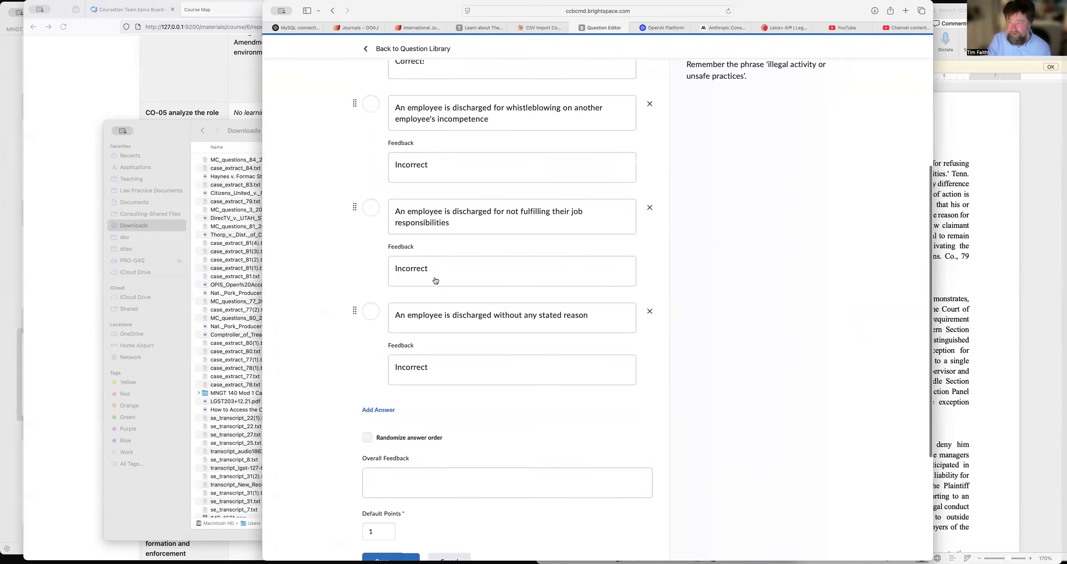
left_click(372, 269)
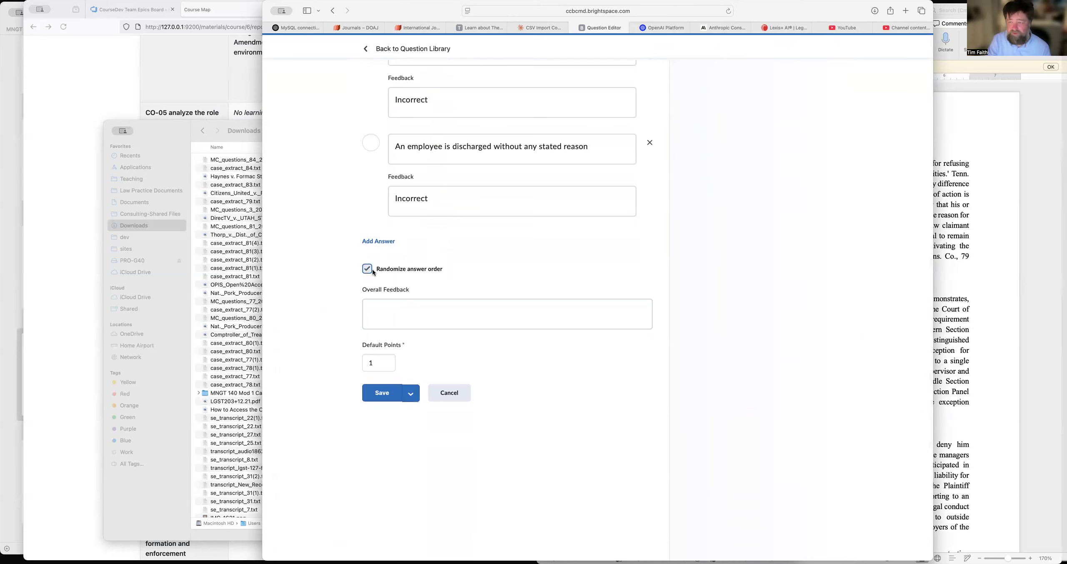
left_click(382, 393)
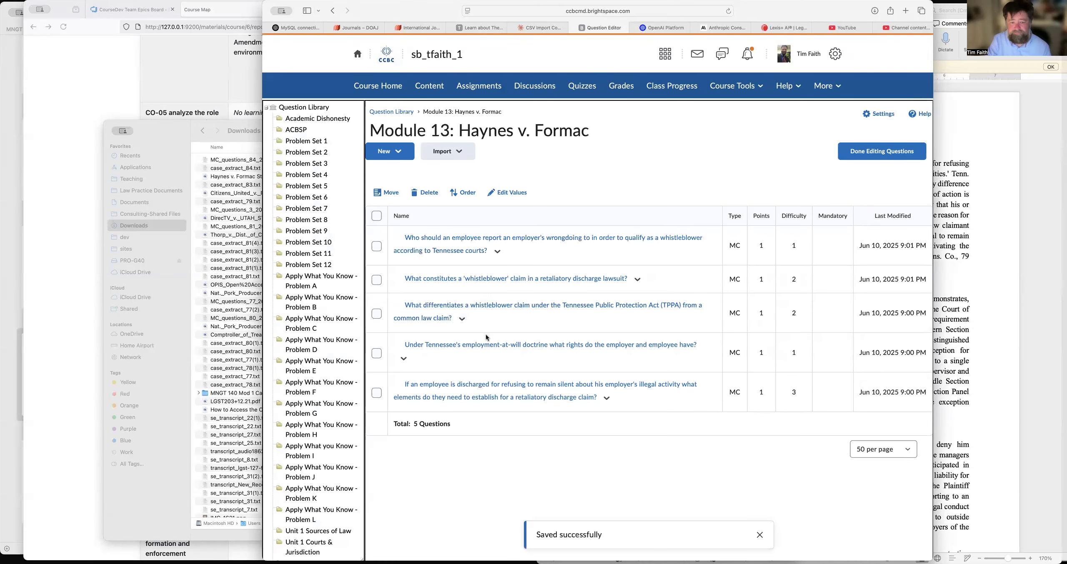
Enable randomized answer order for the question on Tennessee's employment-at-will doctrine, and save it.
left_click(485, 346)
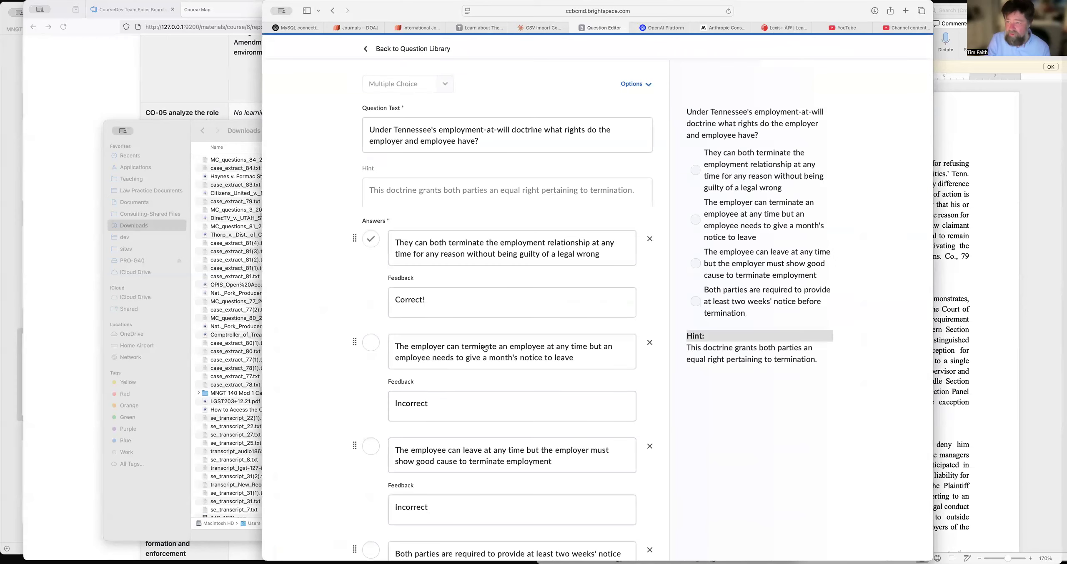
scroll(485, 348, "down", 10)
scroll(485, 348, "down", 2)
left_click(366, 252)
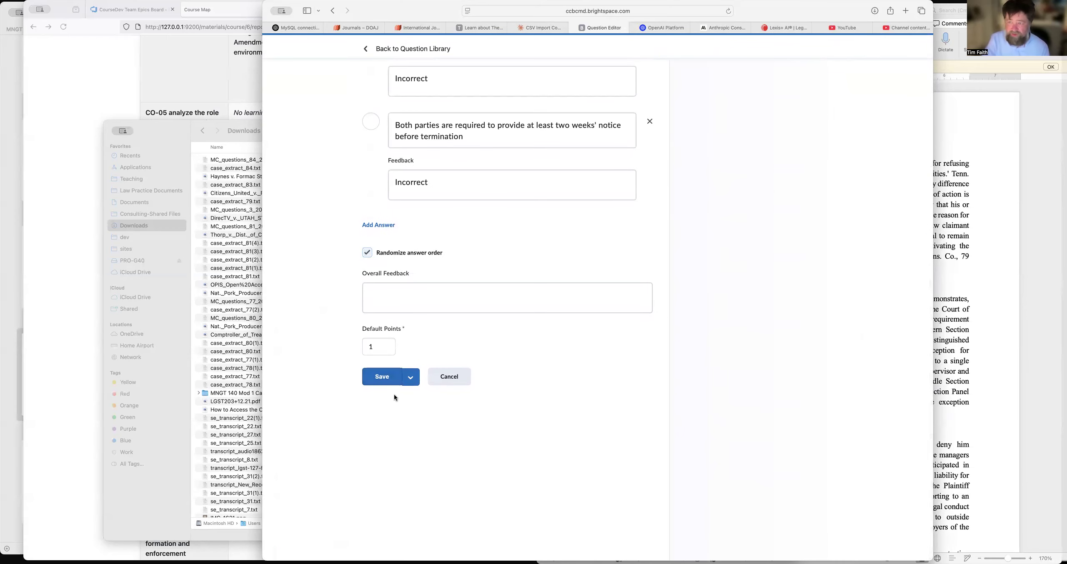
left_click(383, 377)
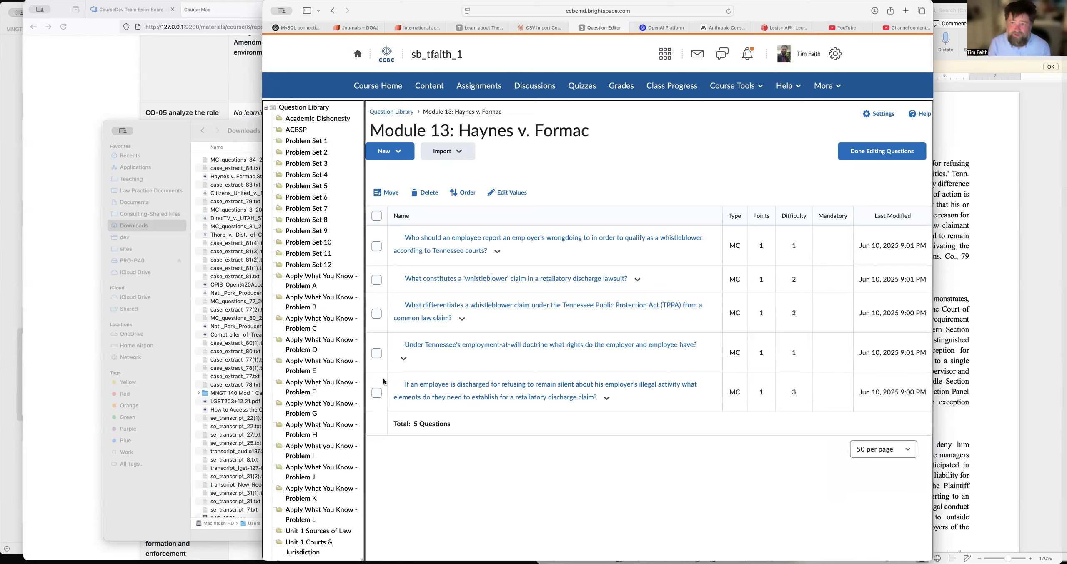
Enable randomized answer order for the question on an employee discharged for refusing to remain silent about illegal activity, and save it.
left_click(474, 386)
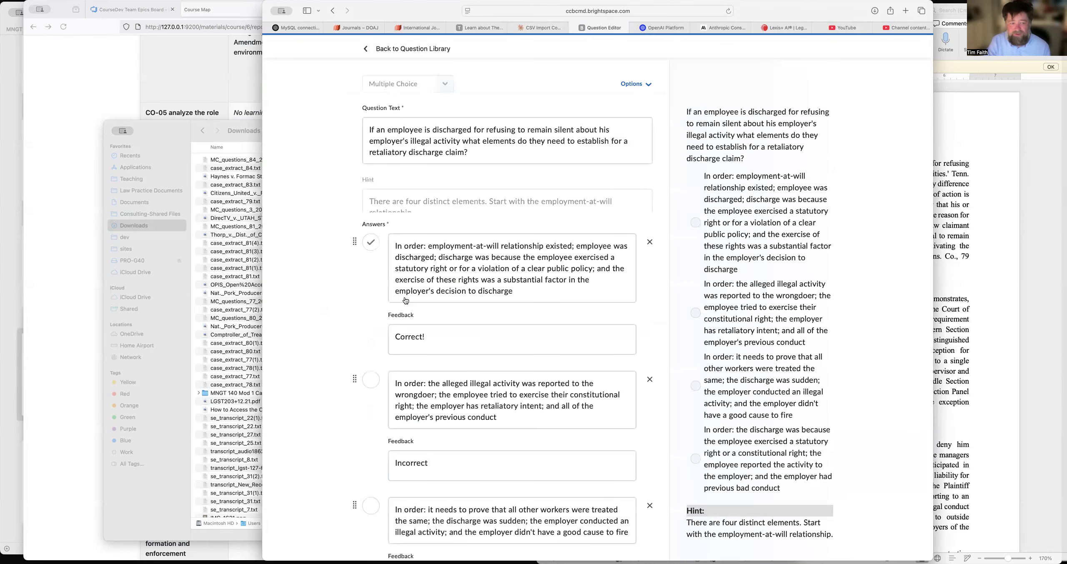
scroll(405, 301, "down", 10)
scroll(406, 301, "down", 3)
left_click(364, 350)
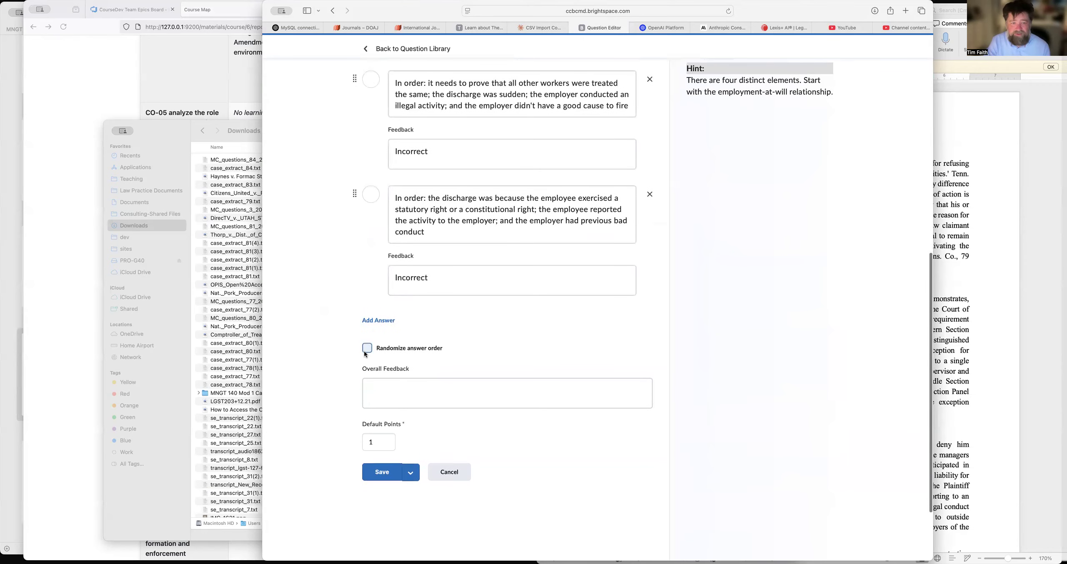
left_click(382, 475)
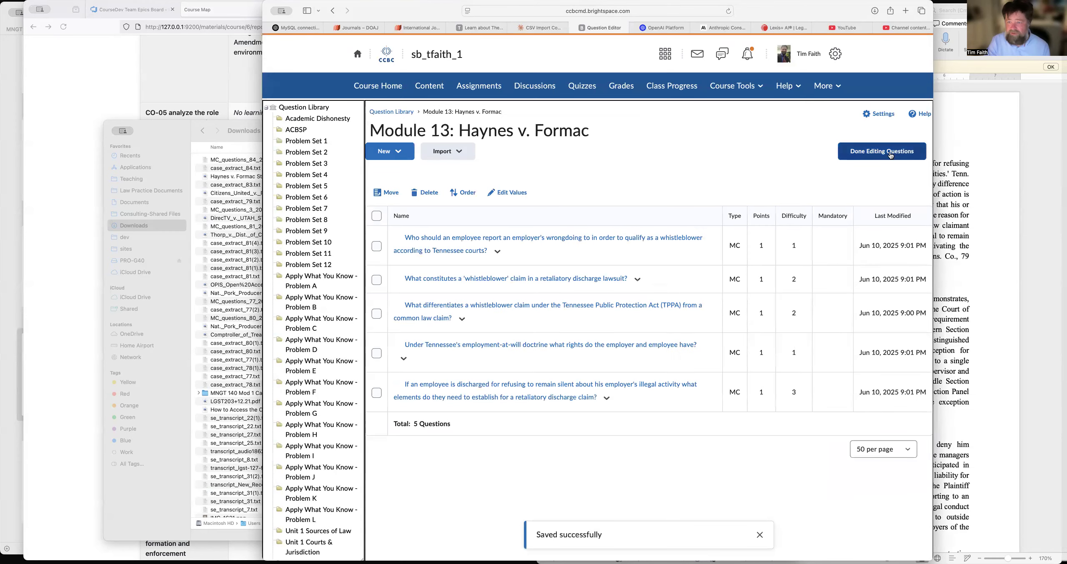
Finish editing the question library and create a new quiz titled "Haynes v. Formac".
left_click(890, 154)
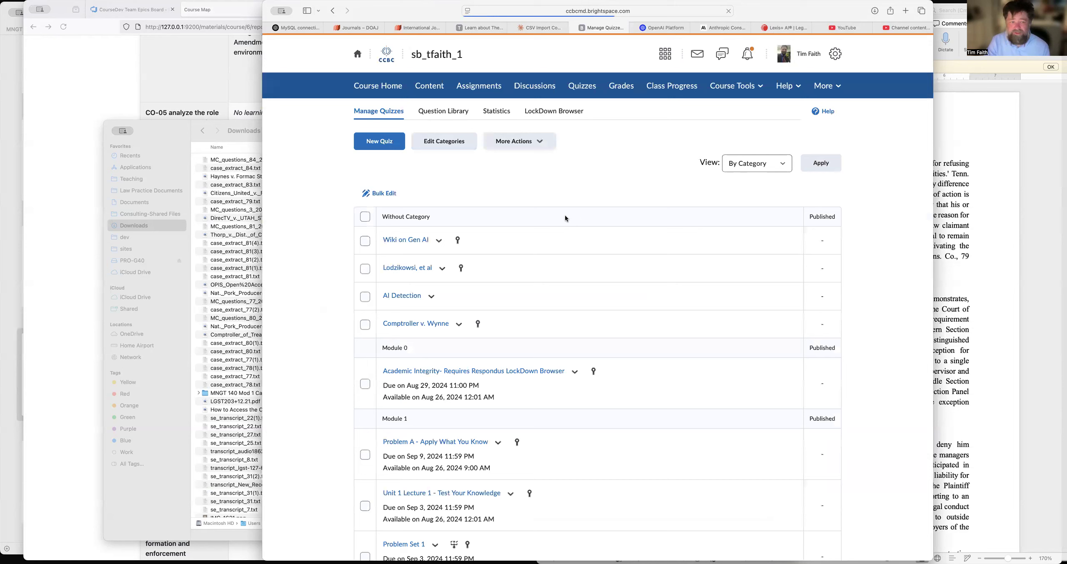
left_click(376, 142)
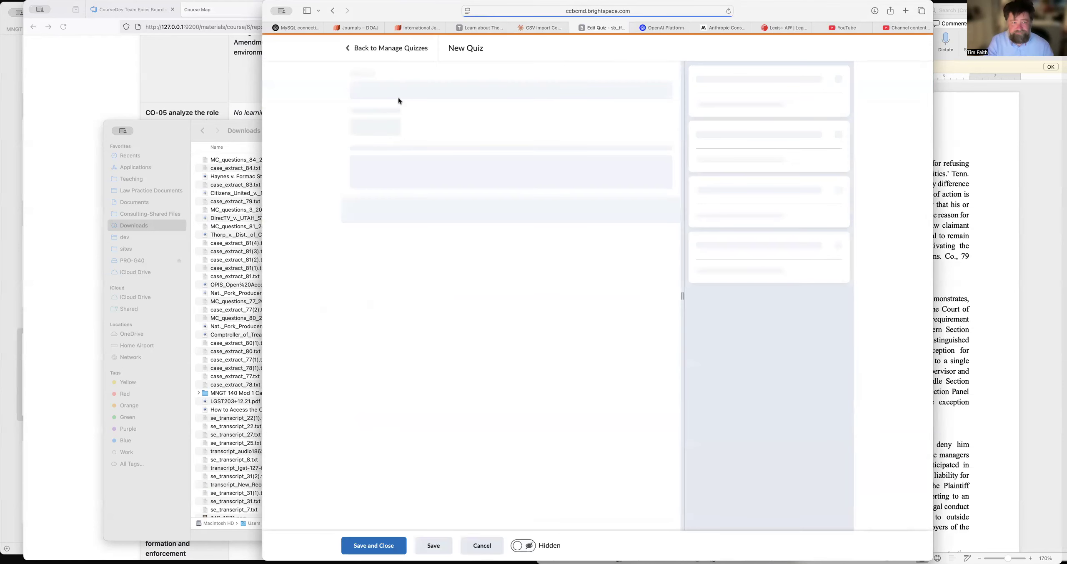
left_click(399, 97)
key("super+a")
type("H")
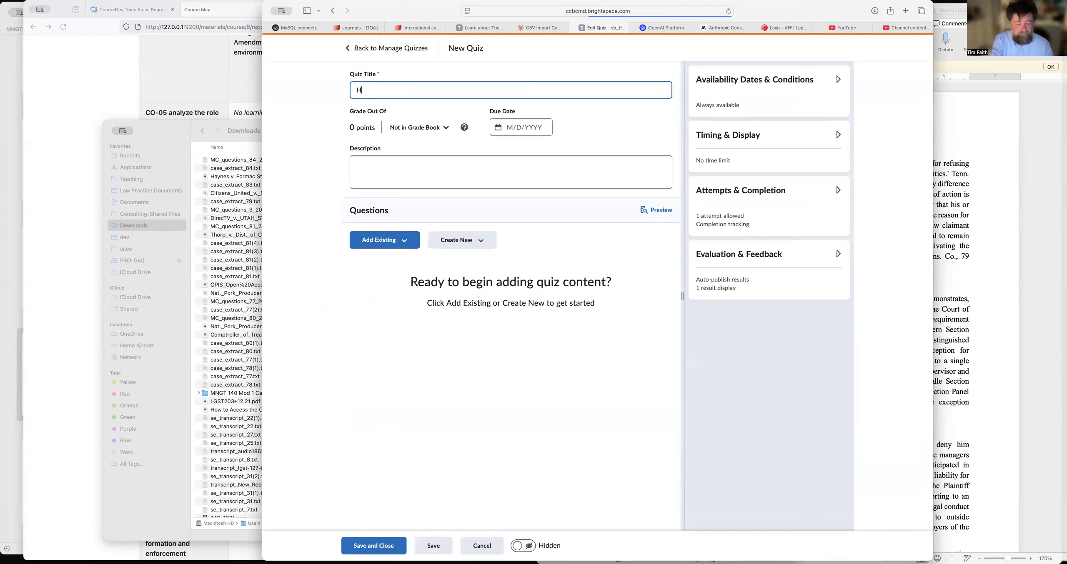
type("aynes v. Formac")
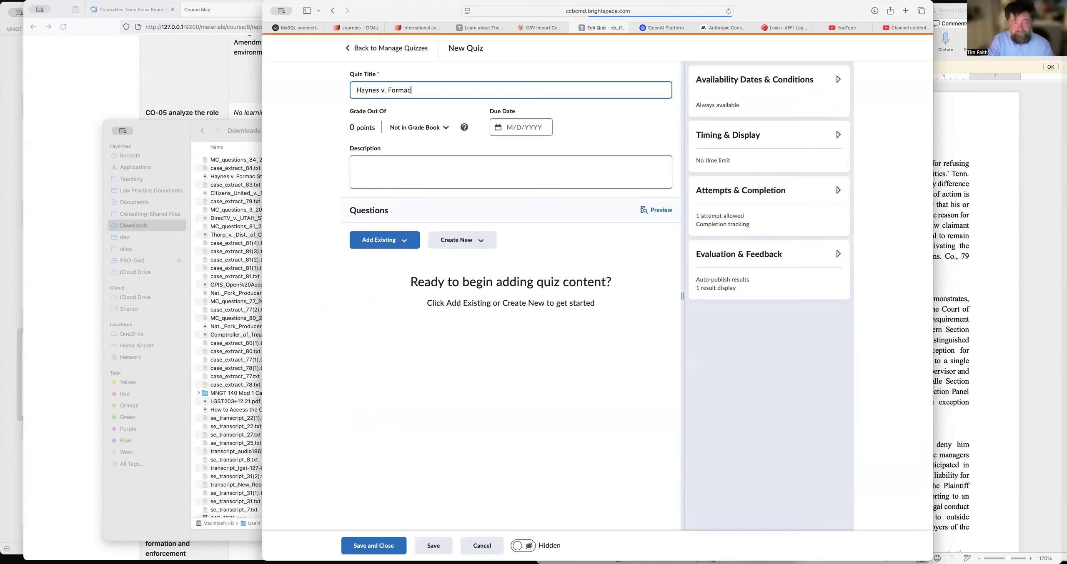
Import the "Module 13: Haynes v. Formac" section from the question library into the quiz.
left_click(399, 241)
left_click(391, 289)
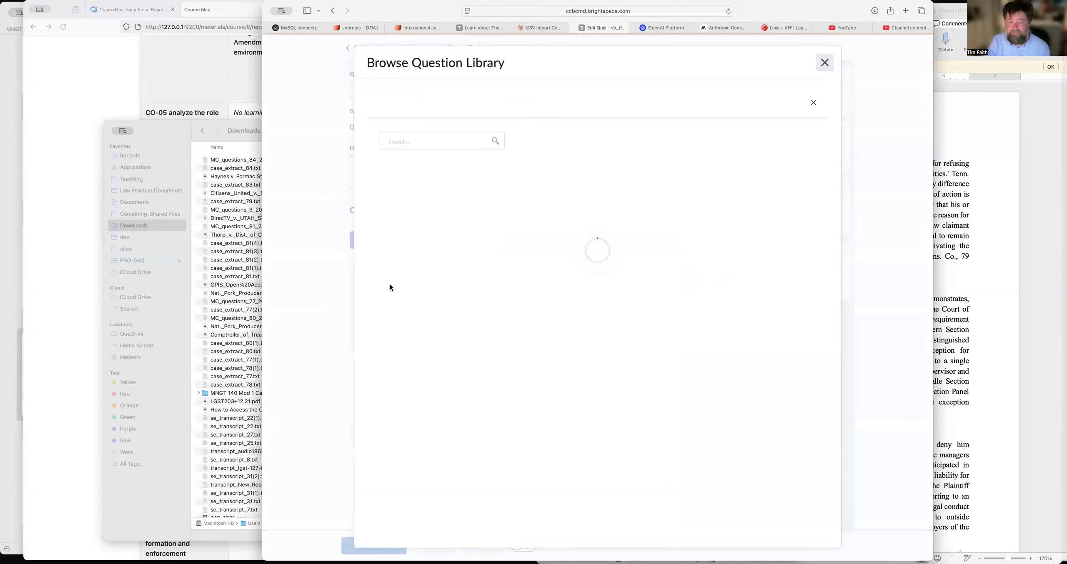
scroll(471, 249, "down", 15)
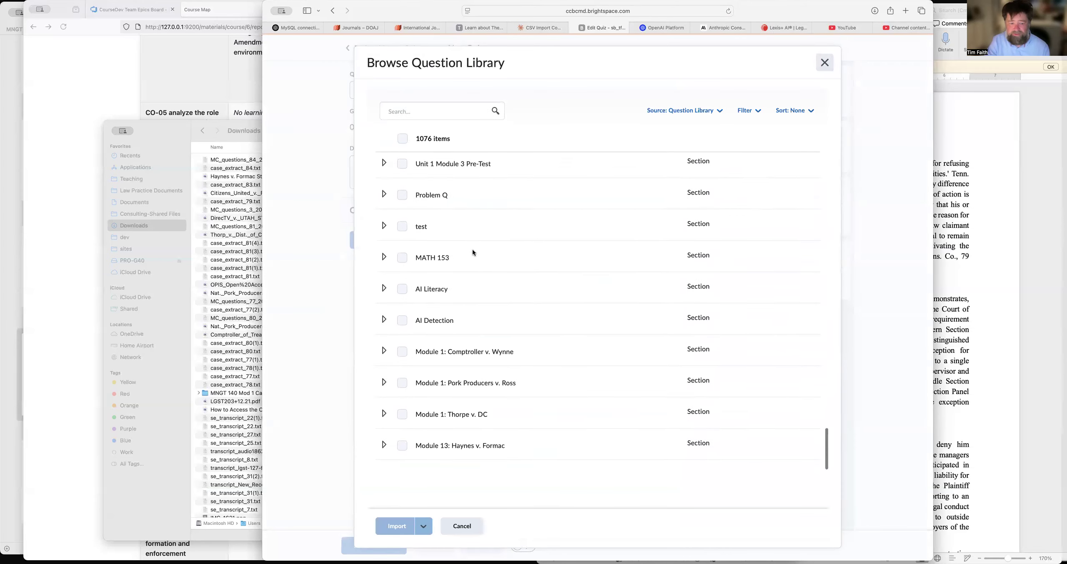
left_click(402, 456)
left_click(395, 526)
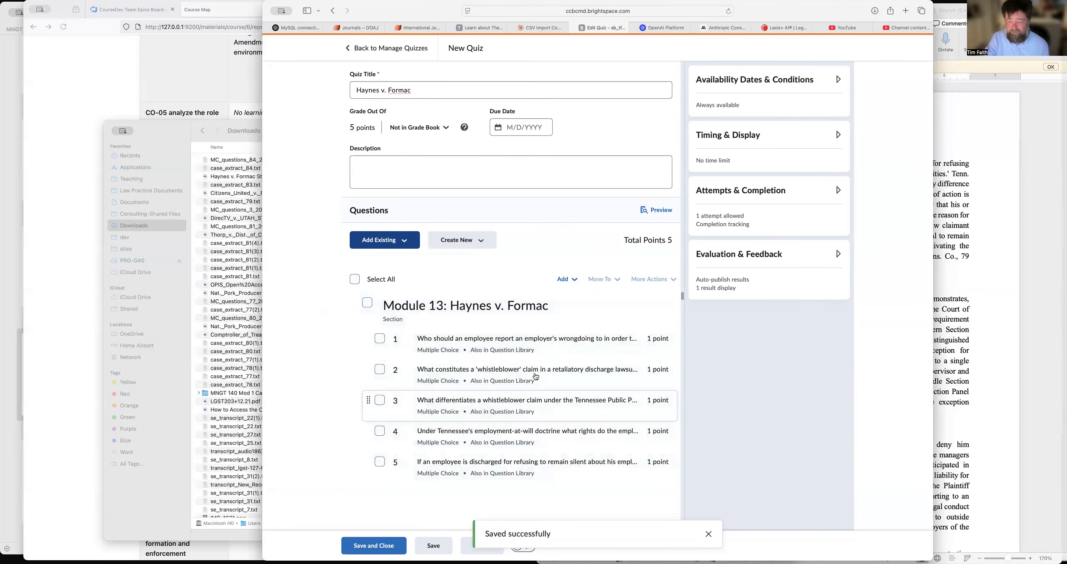
Allow unlimited quiz attempts, restrict new attempts to previously incorrect questions, and save and close the quiz.
left_click(750, 194)
left_click(719, 246)
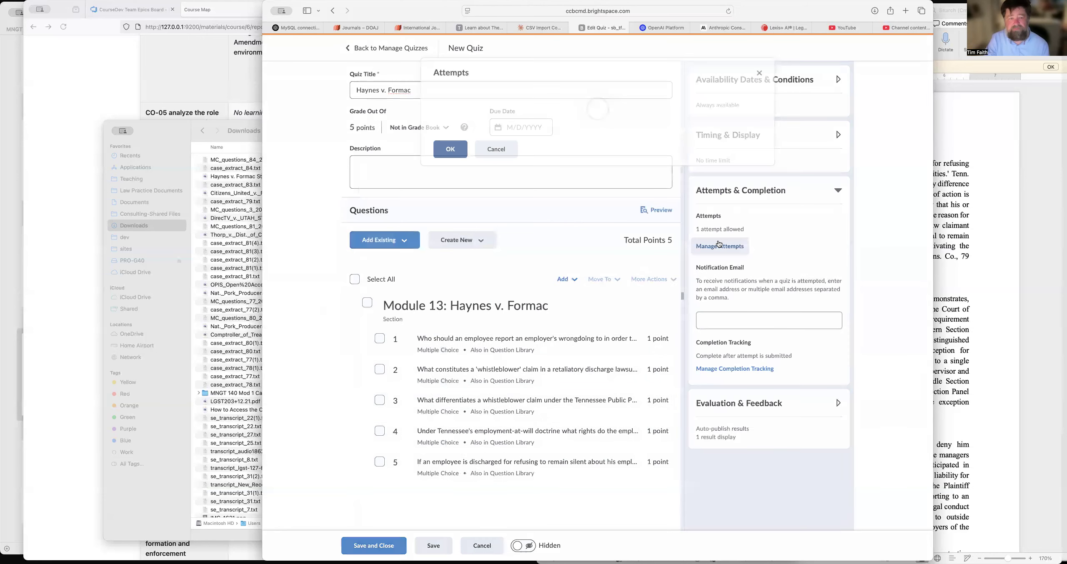
left_click(477, 114)
left_click(483, 208)
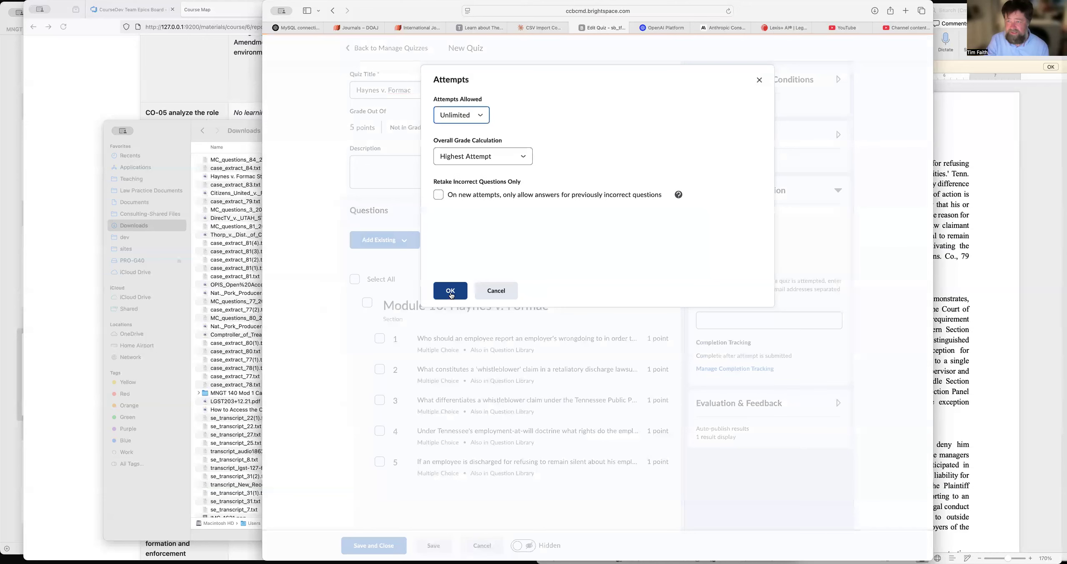
left_click(438, 194)
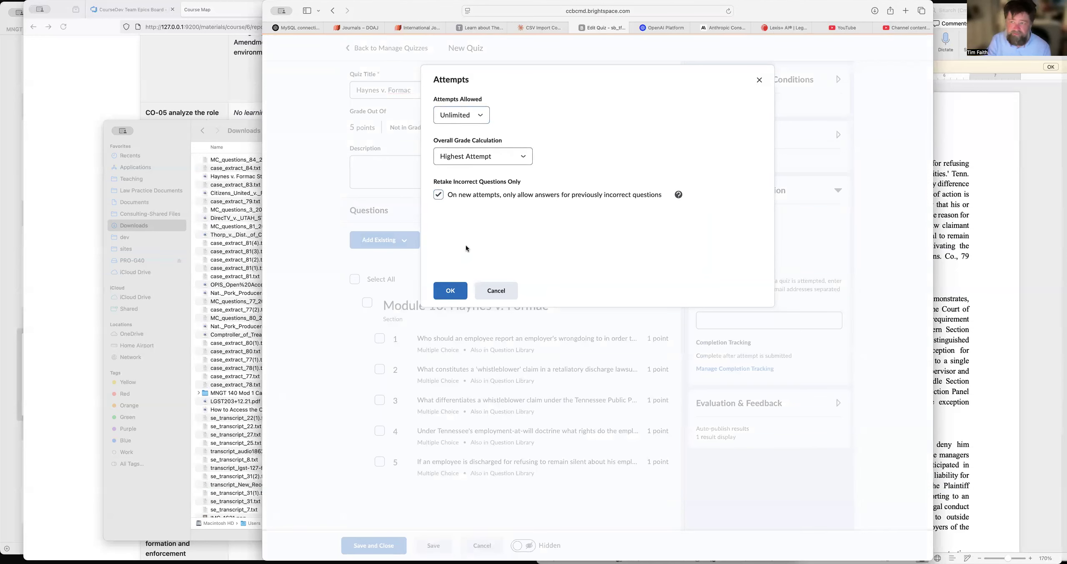
left_click(449, 296)
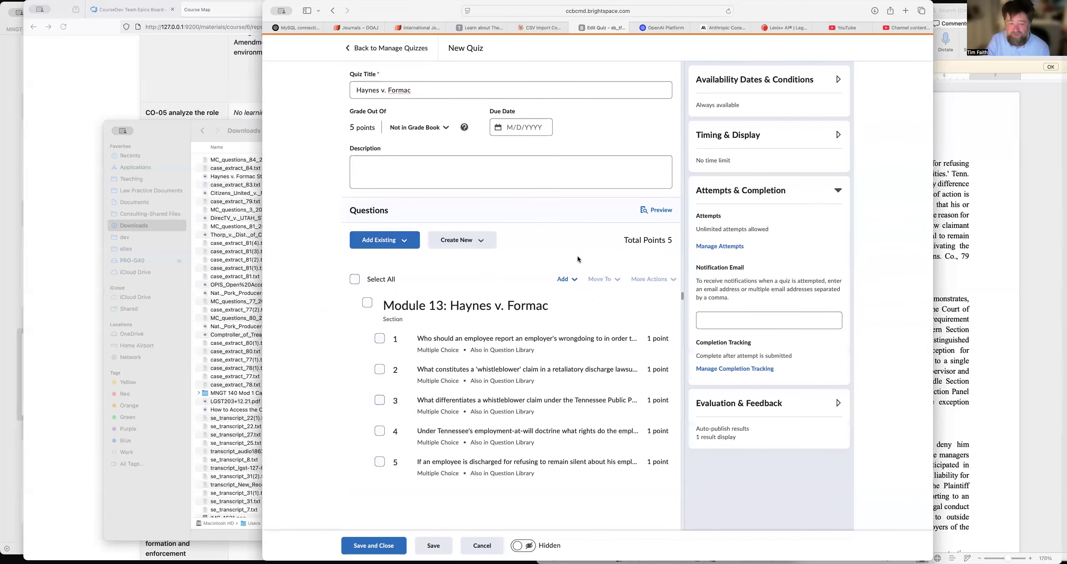
left_click(381, 545)
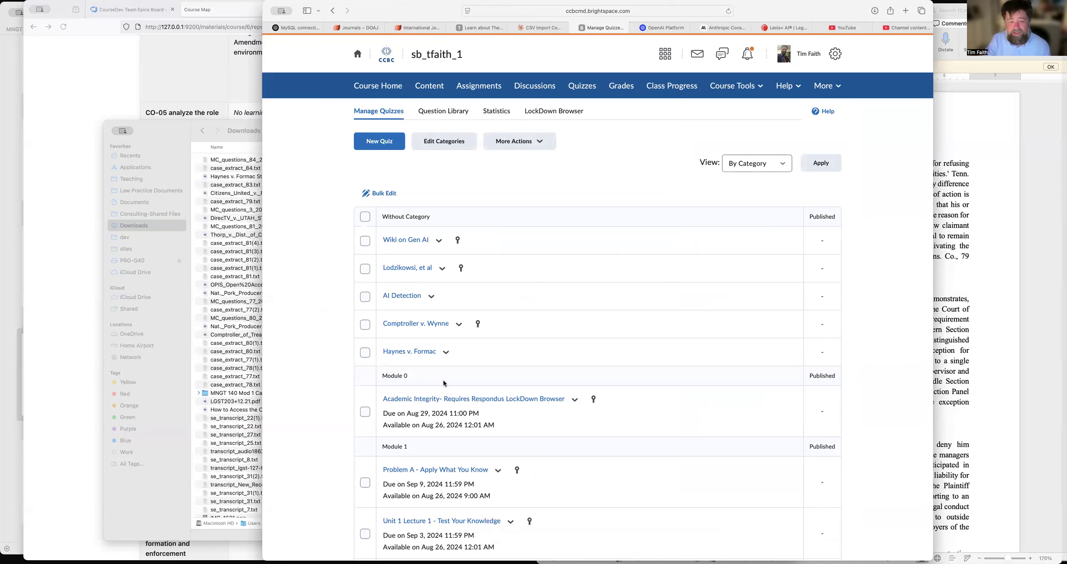
Open the Employment Law checklist from the course's checklists for editing and go to its categories and items.
left_click(740, 86)
left_click(722, 276)
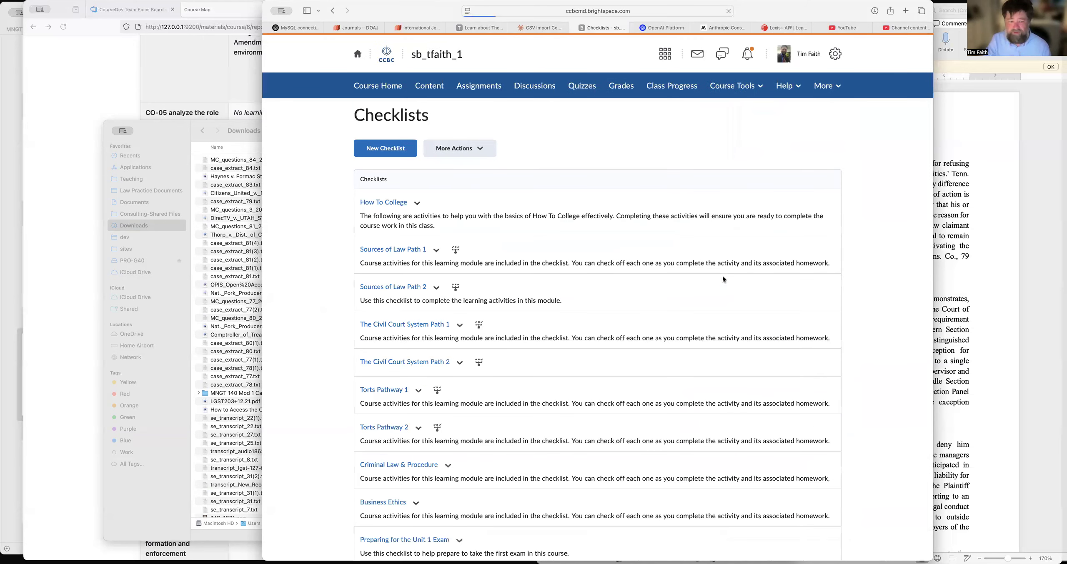
scroll(722, 276, "down", 3)
scroll(723, 279, "down", 10)
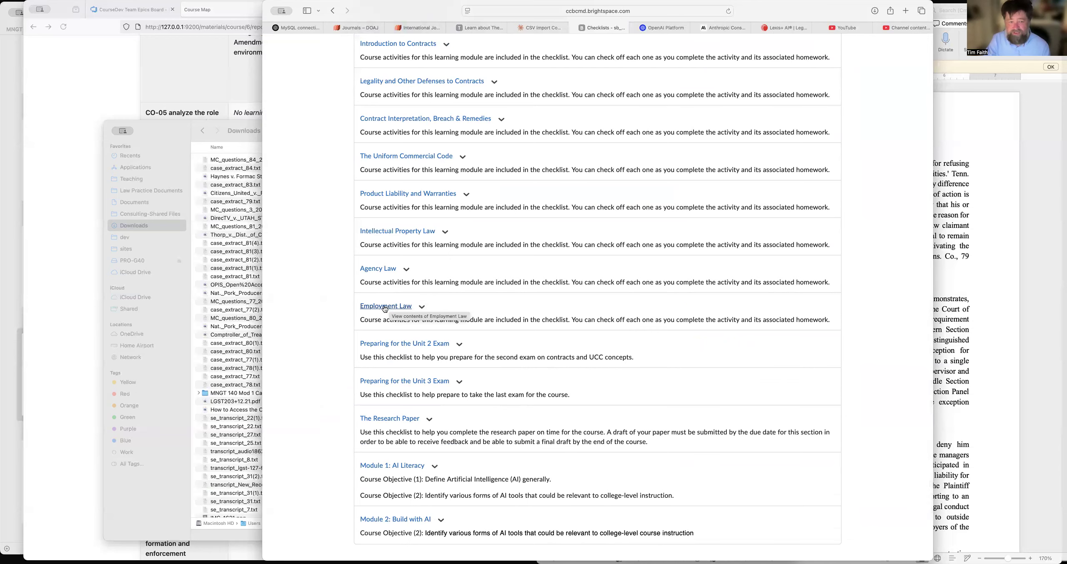
scroll(536, 289, "up", 5)
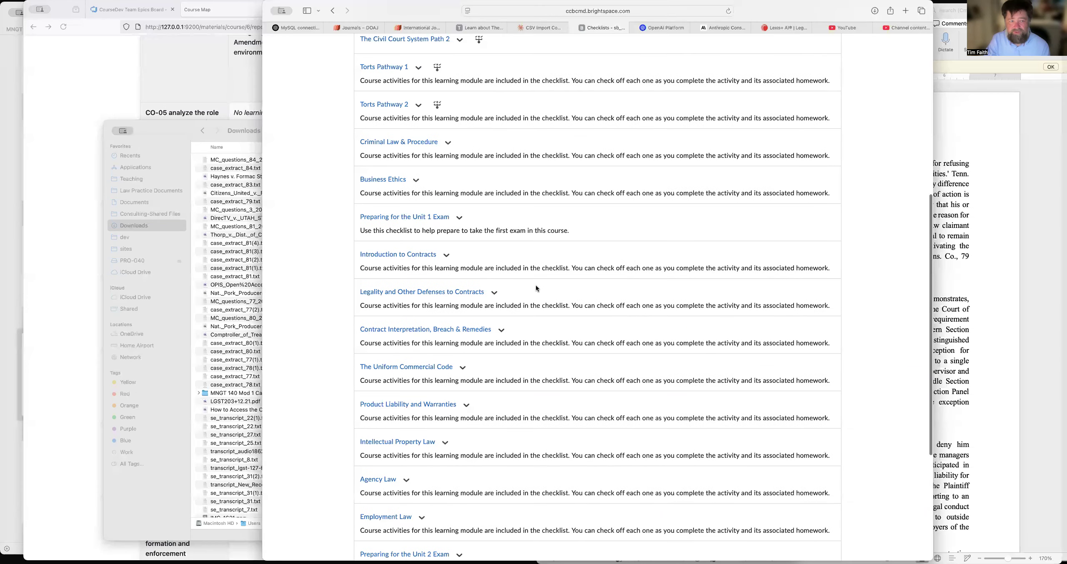
scroll(536, 289, "down", 5)
left_click(387, 307)
scroll(609, 402, "down", 4)
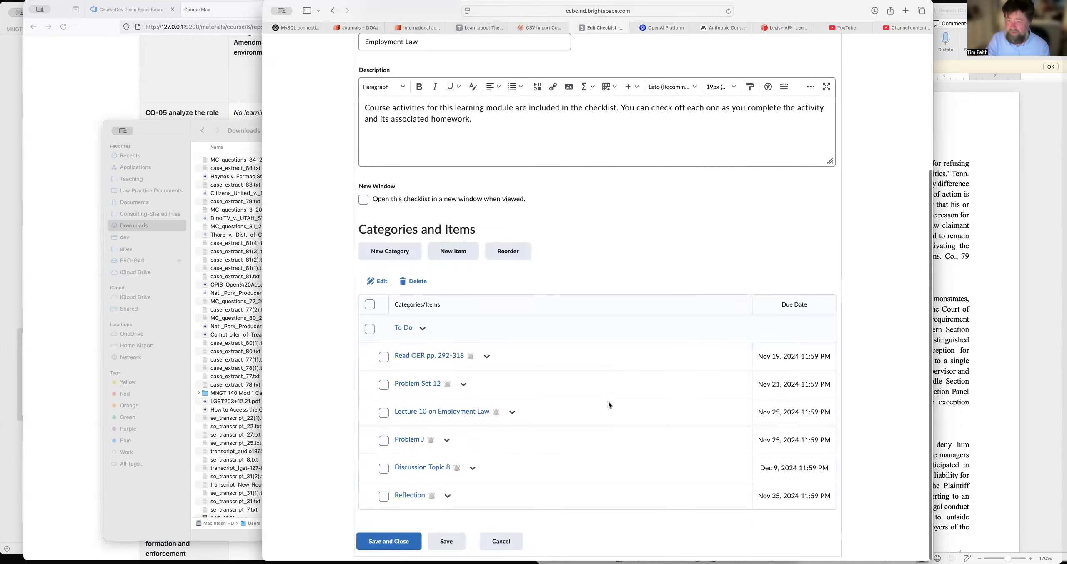
Create a new To Do item in the checklist named "Read Haynes v. Formac".
left_click(448, 251)
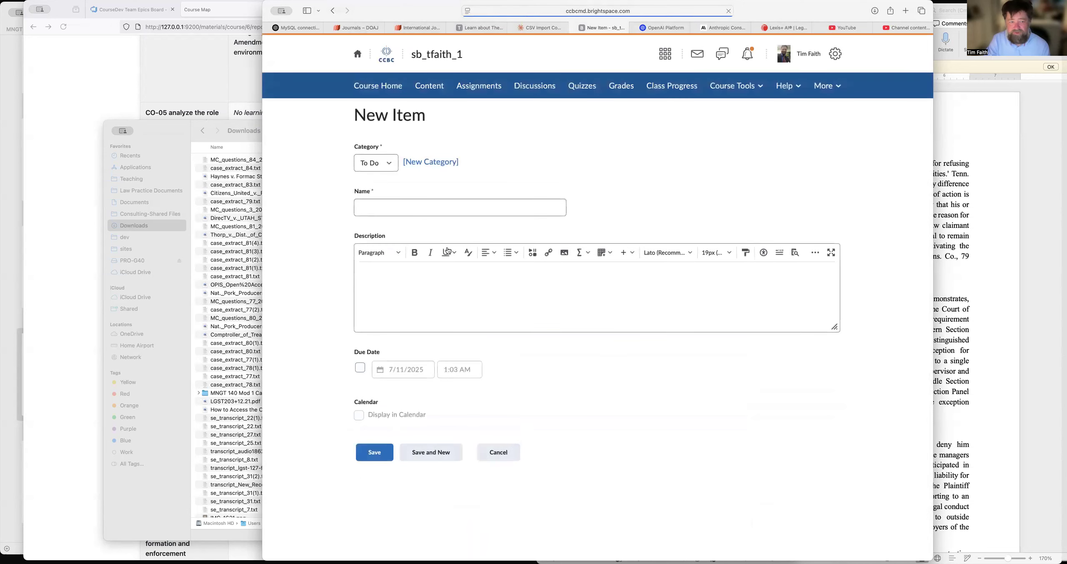
type("Read ")
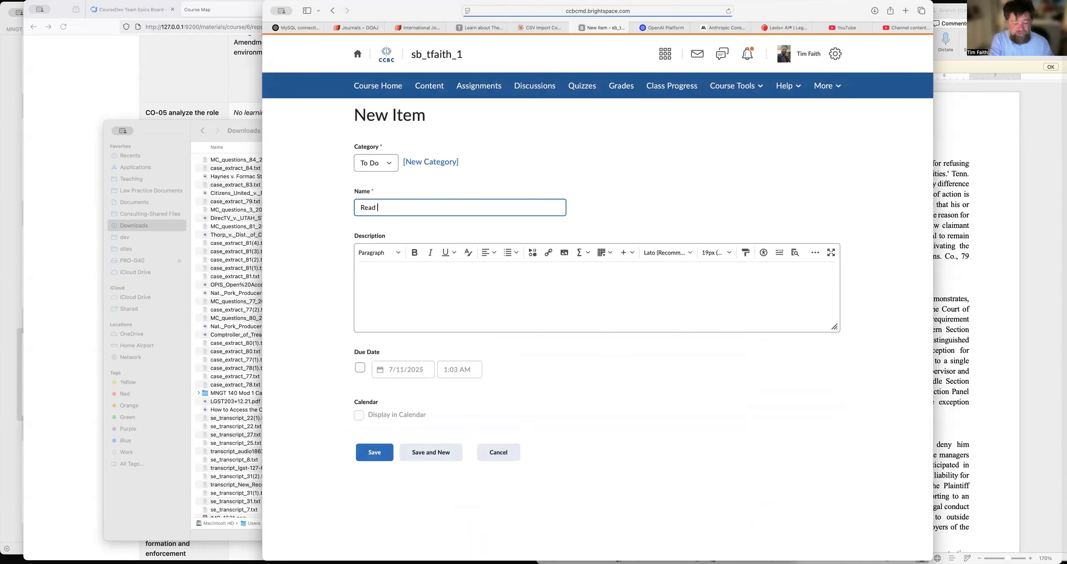
type("Haynes v.")
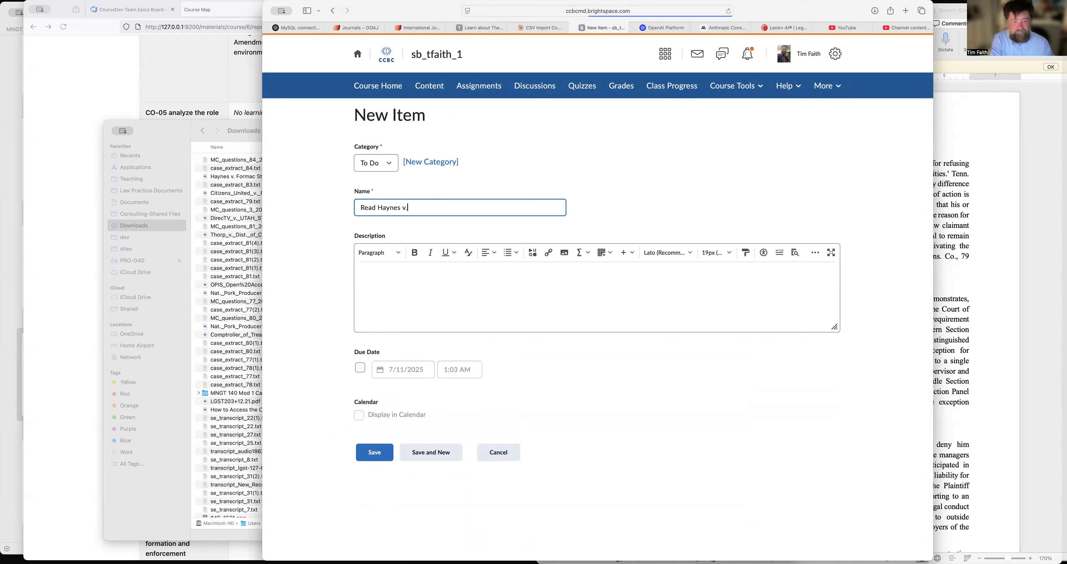
type(" Formac")
Enter "Read the following case" as the item's description, followed by a quicklink to the course file Haynes v Formac.pdf.
left_click(407, 276)
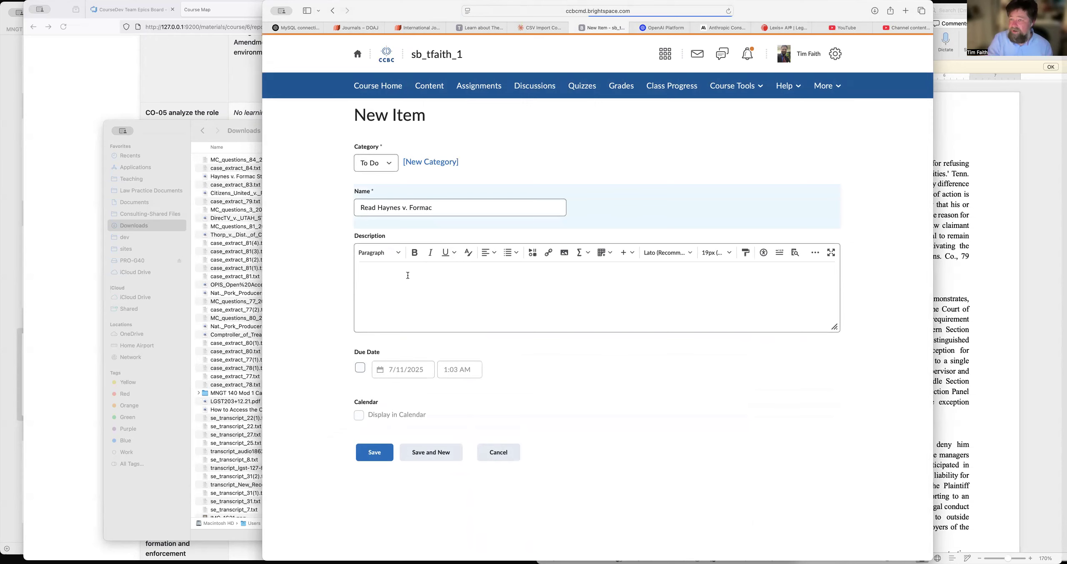
type("Read the following case")
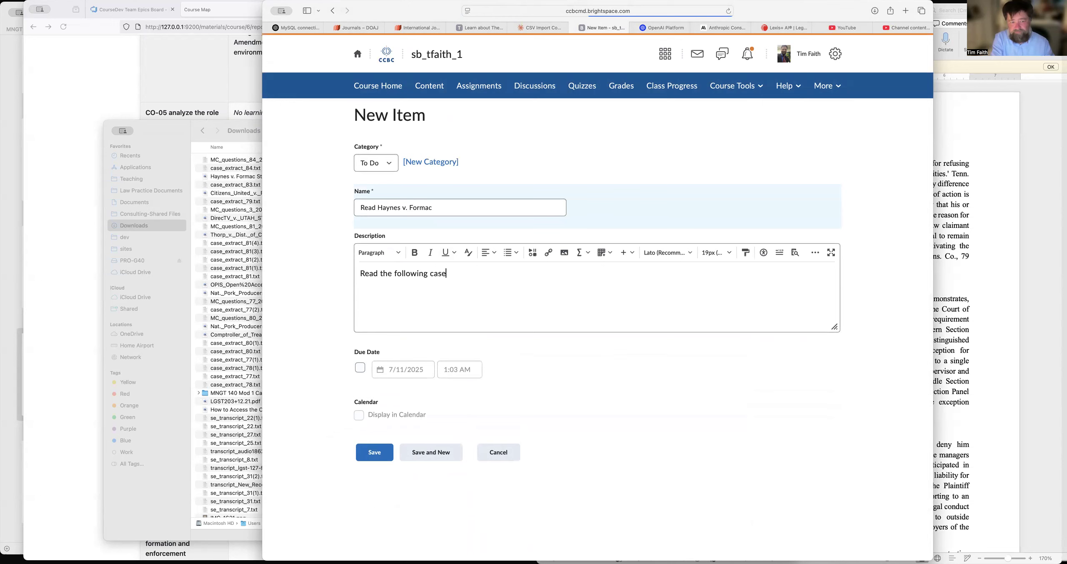
left_click(547, 253)
left_click(543, 214)
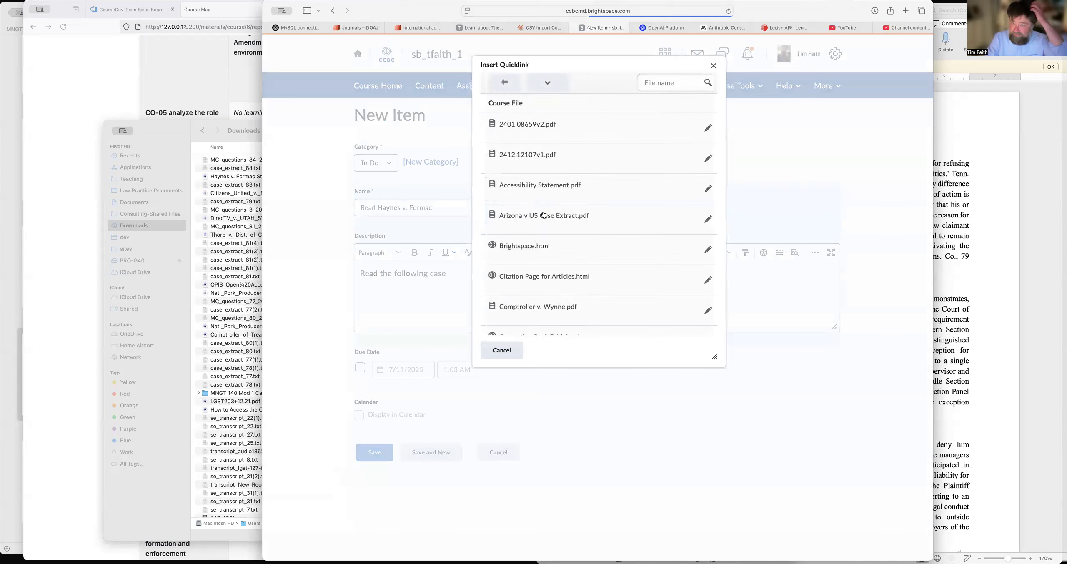
scroll(595, 247, "down", 3)
scroll(595, 246, "down", 6)
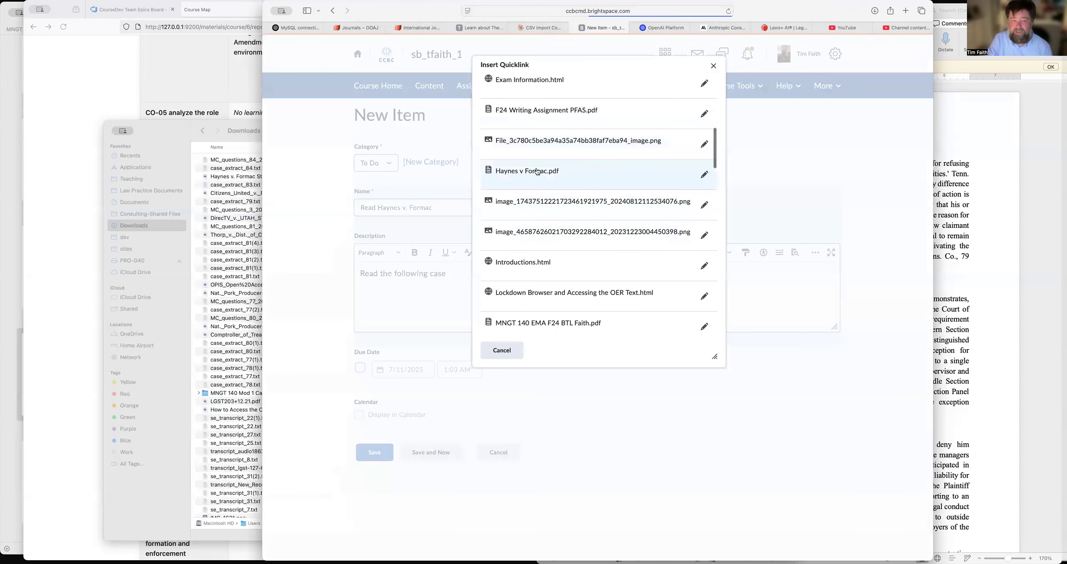
left_click(537, 172)
Continue the description after the link with "and consider how this relates to abusive discharge and whistleblowers in employment law.".
type("and consid")
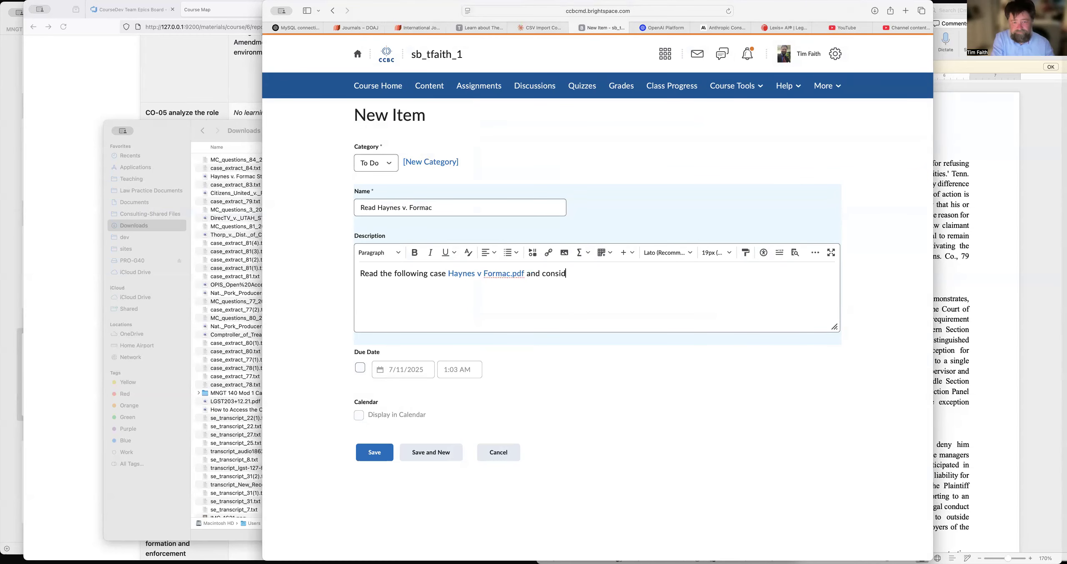
type("er how this relates to ab")
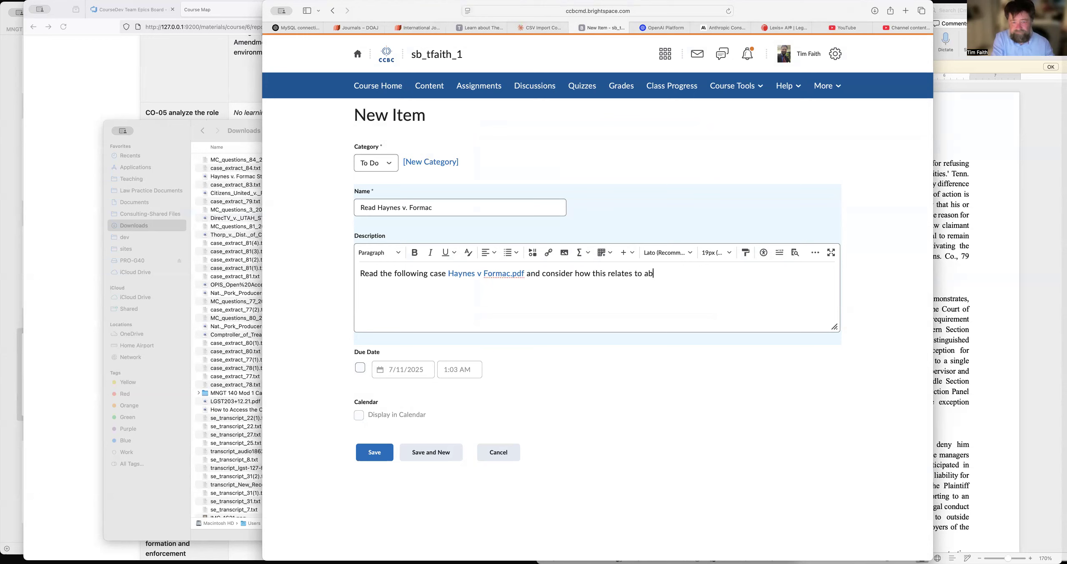
type("usive discharge")
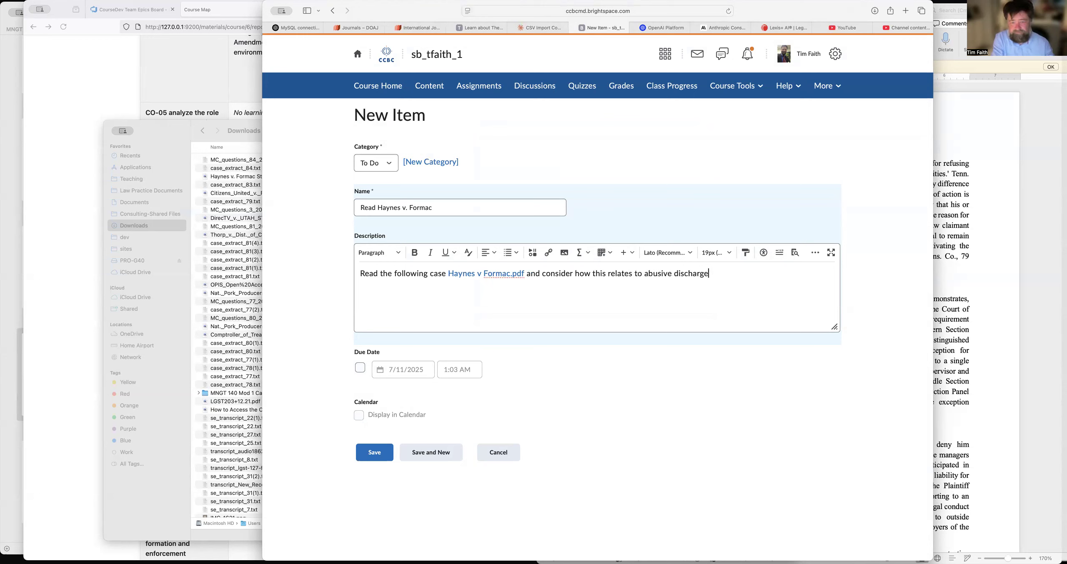
type(" and whis")
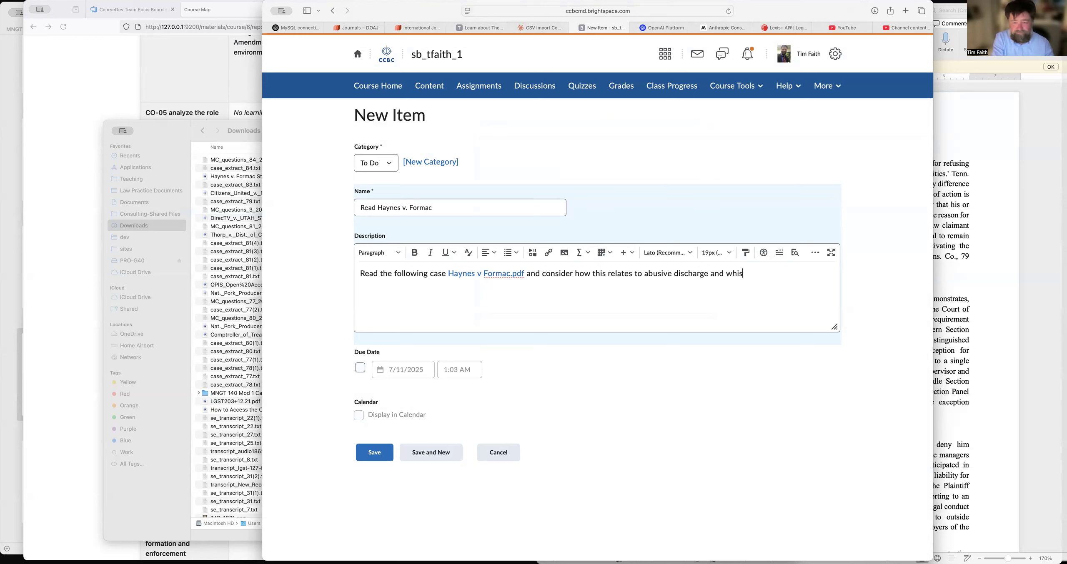
type("tleblowers in employment law.")
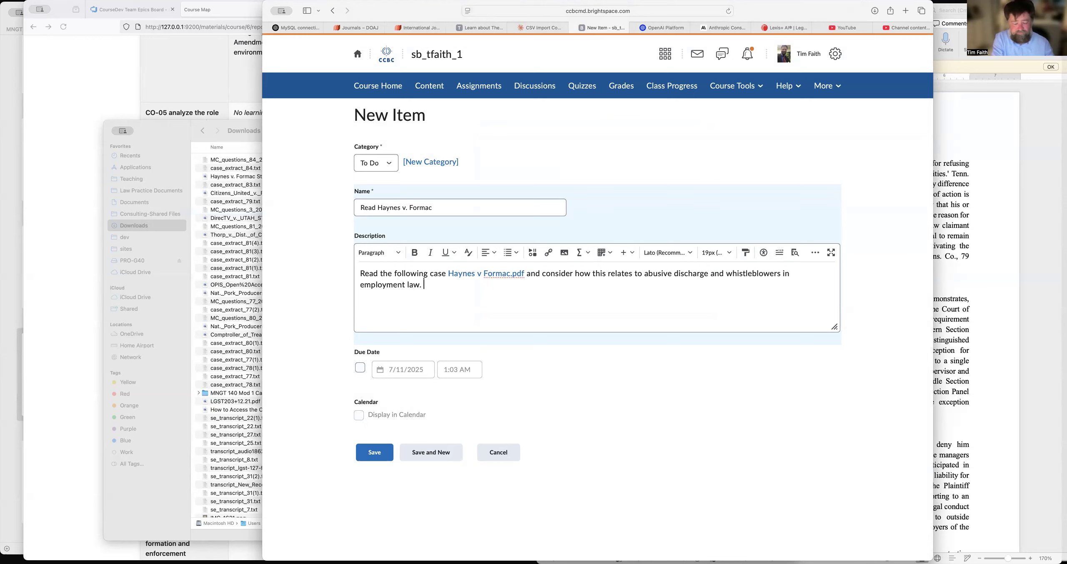
type(" Then, ans")
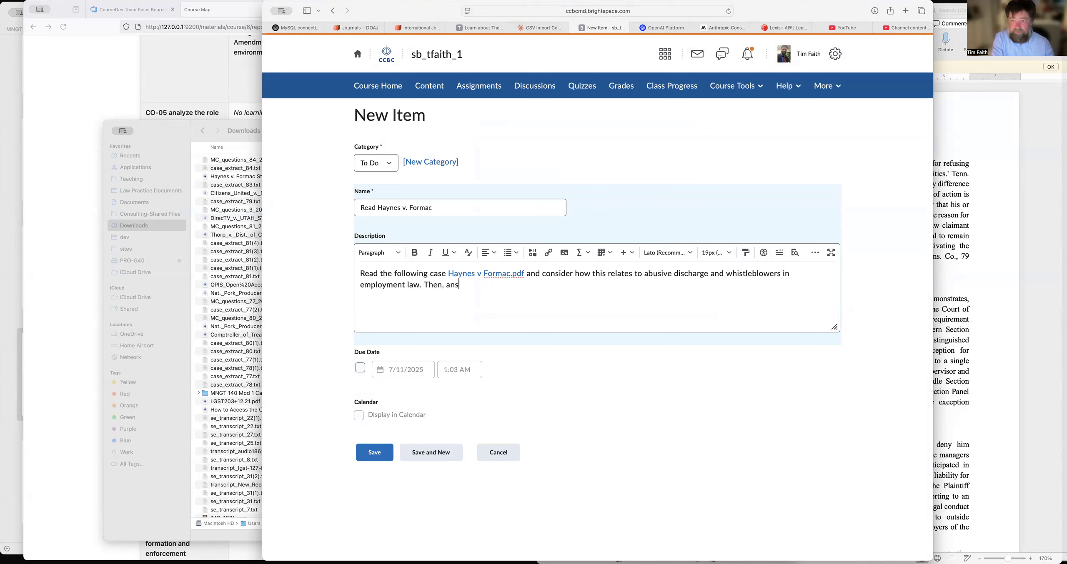
type("wer some questions about")
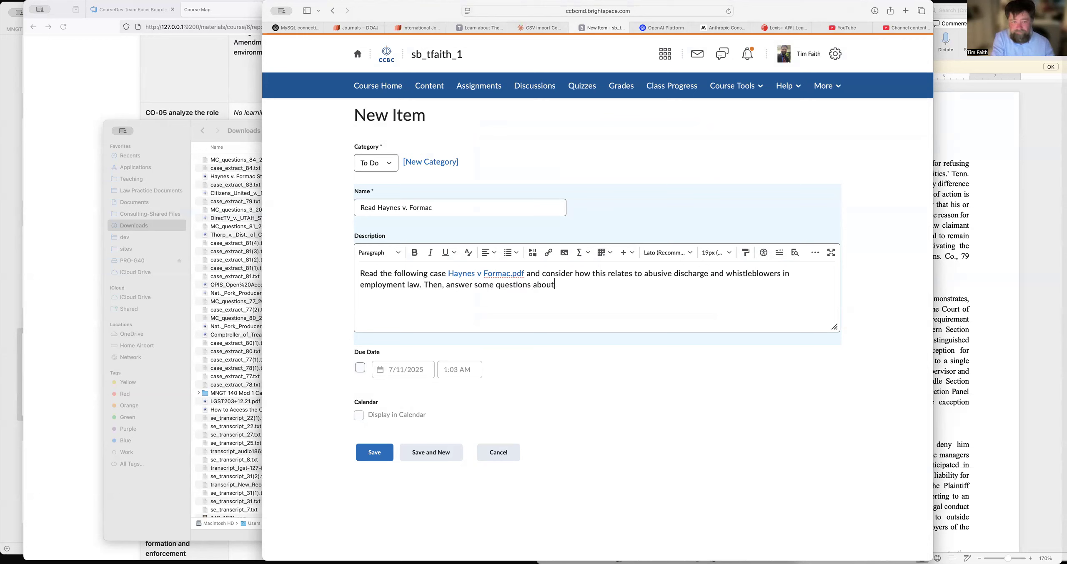
type(" the case:")
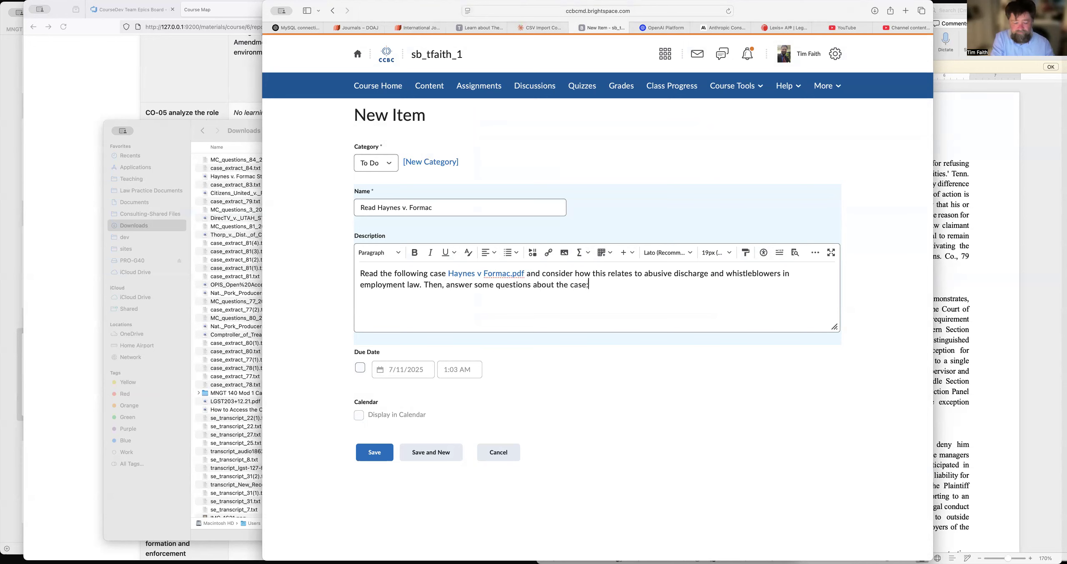
Insert a quicklink to the Haynes v. Formac quiz at the end of the description, close the sentence with a period and save the item.
left_click(548, 253)
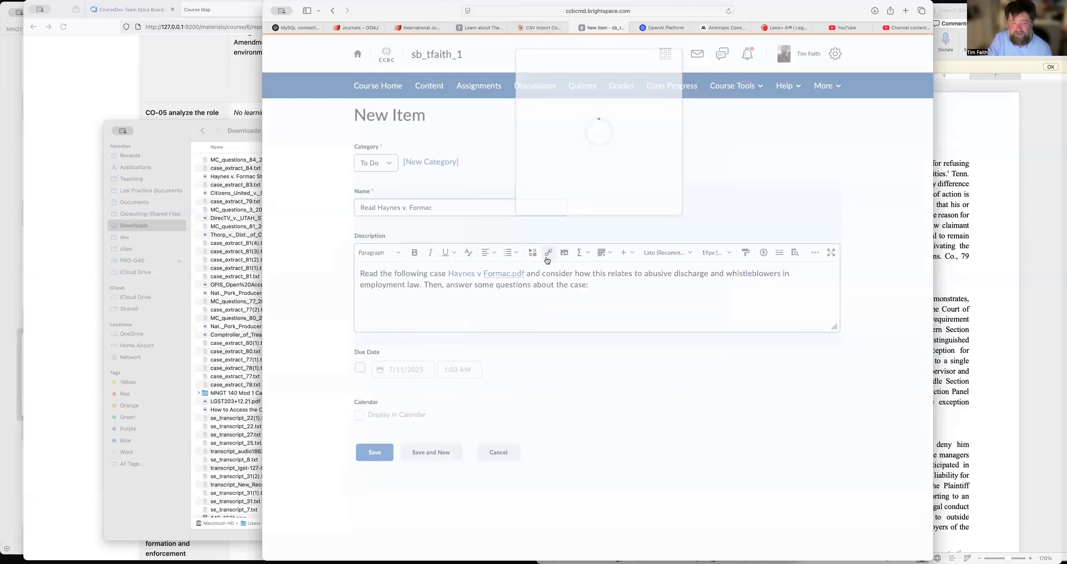
scroll(567, 207, "down", 3)
scroll(541, 122, "up", 6)
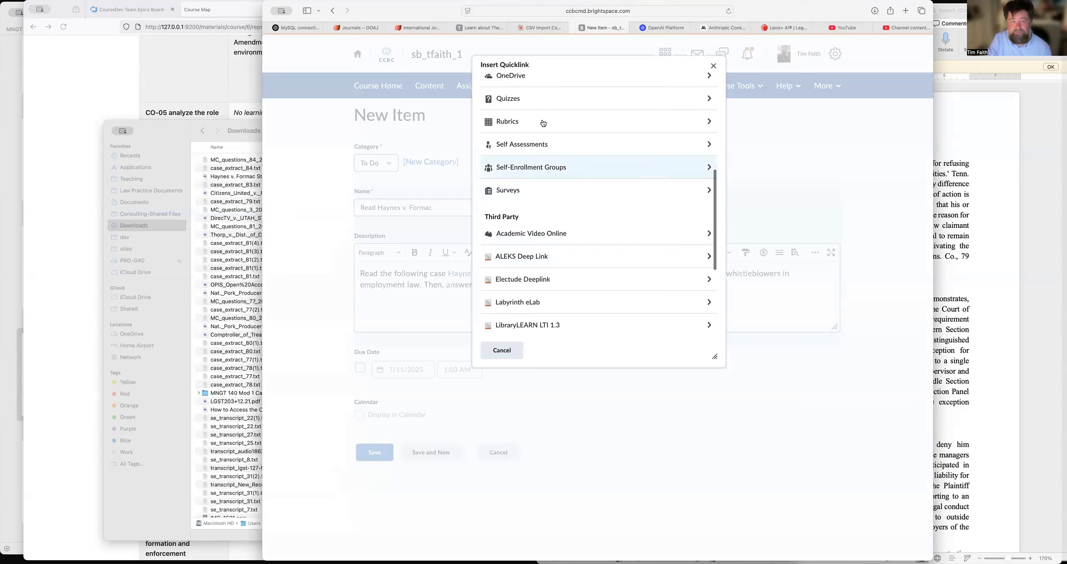
left_click(525, 120)
scroll(574, 214, "down", 10)
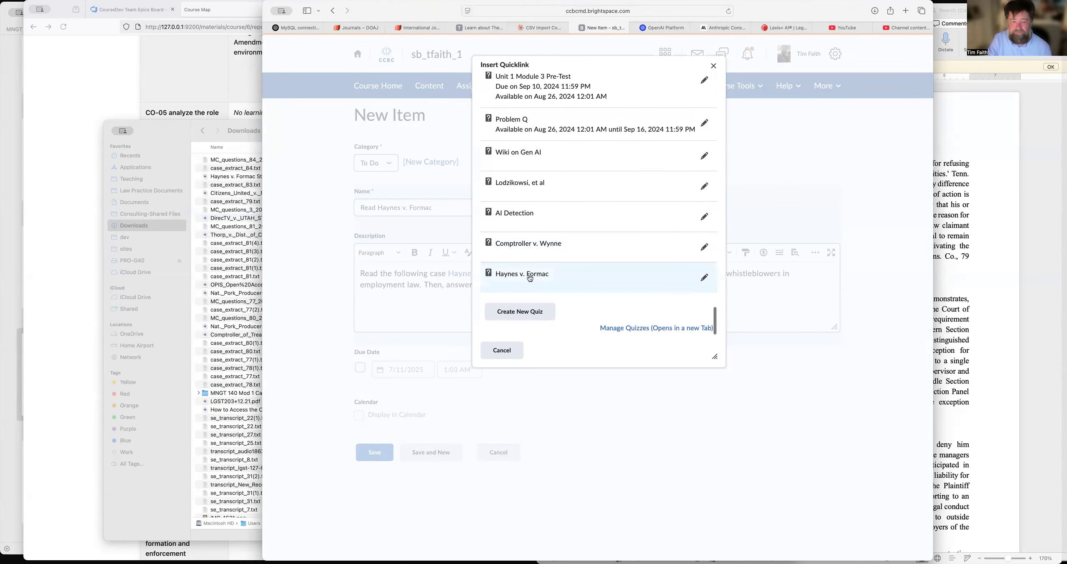
left_click(534, 276)
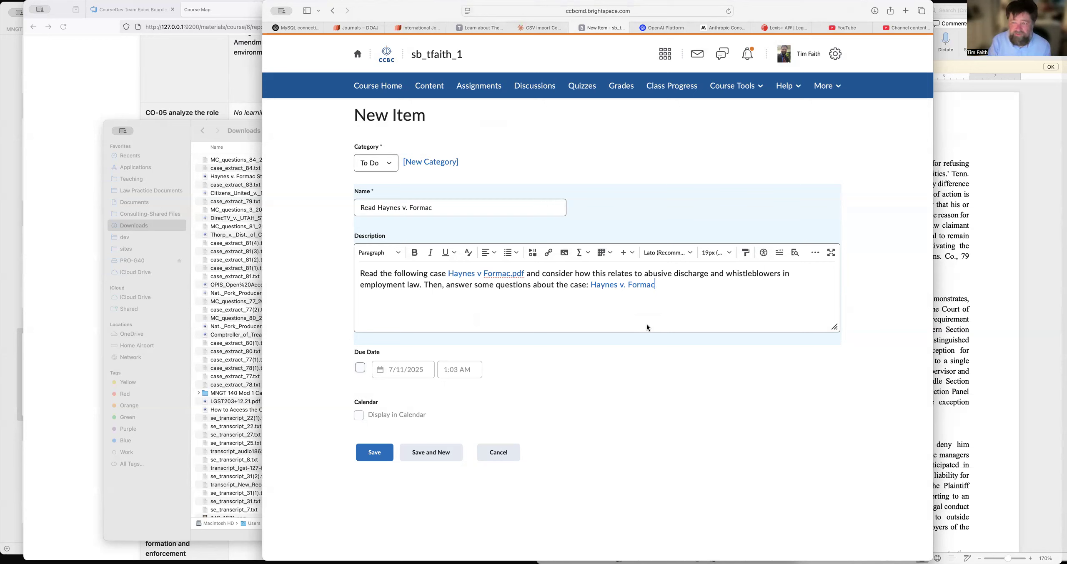
type(".")
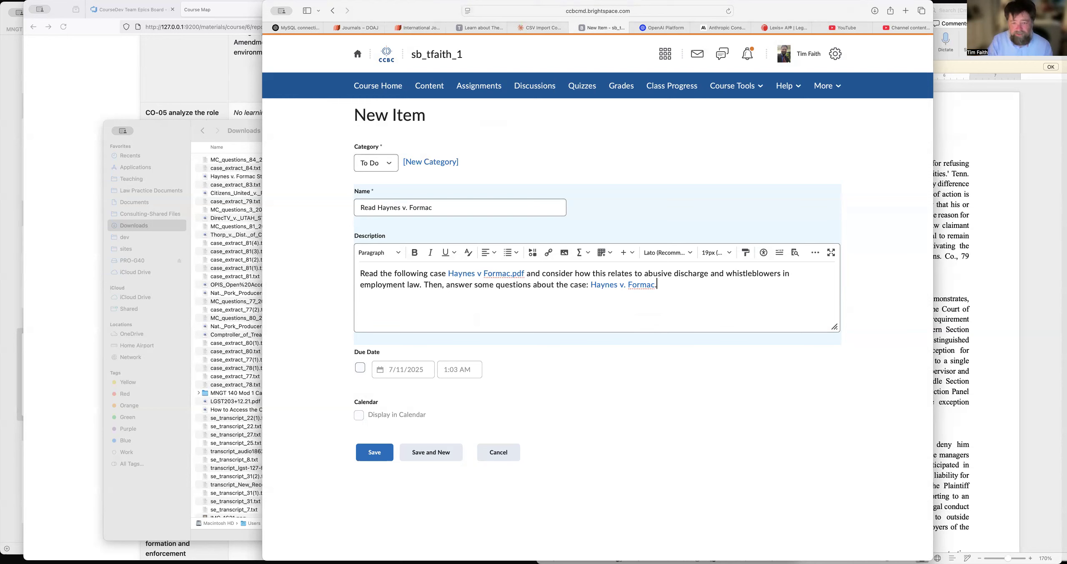
left_click(372, 452)
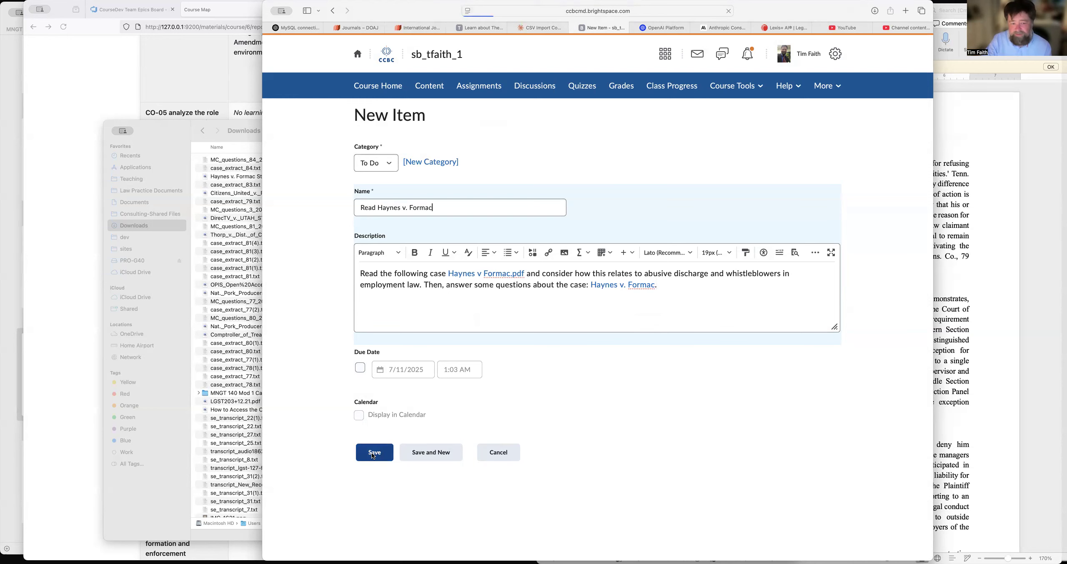
Reorder the checklist so that Read Haynes v. Formac has sort order 4, and save the order.
scroll(583, 439, "down", 6)
scroll(584, 438, "up", 1)
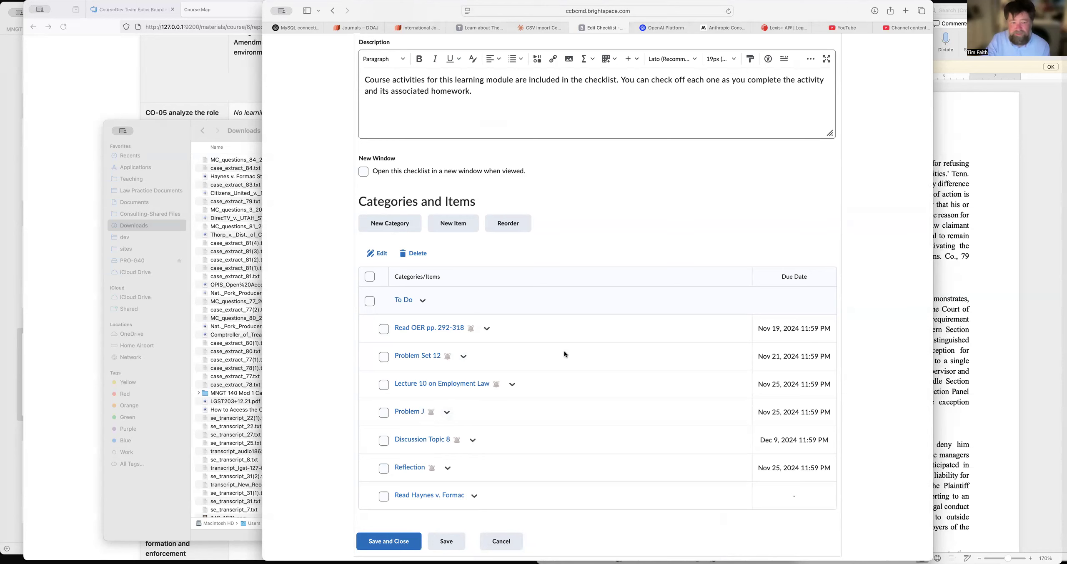
left_click(510, 224)
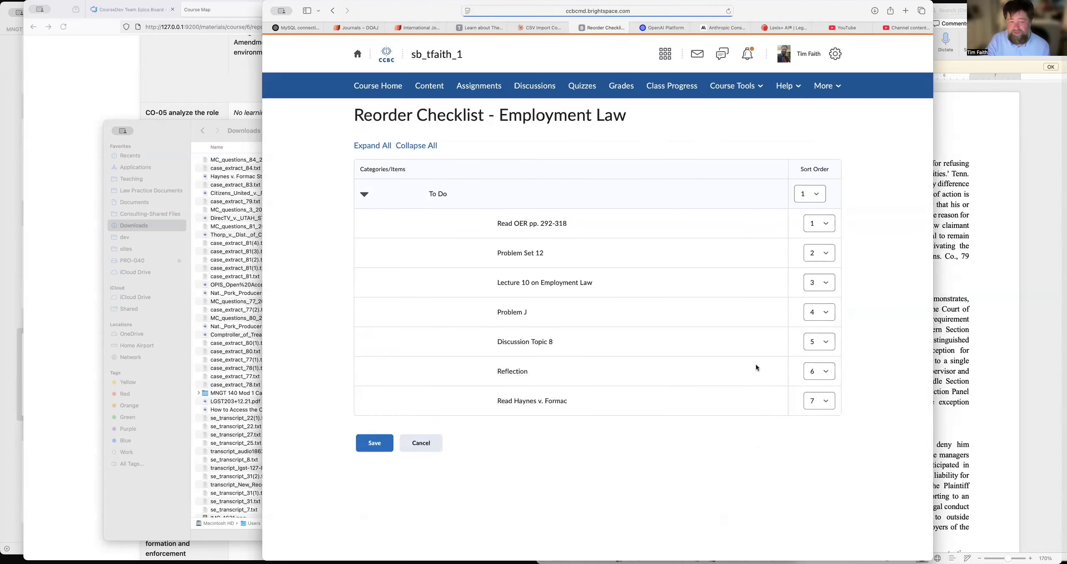
left_click(826, 401)
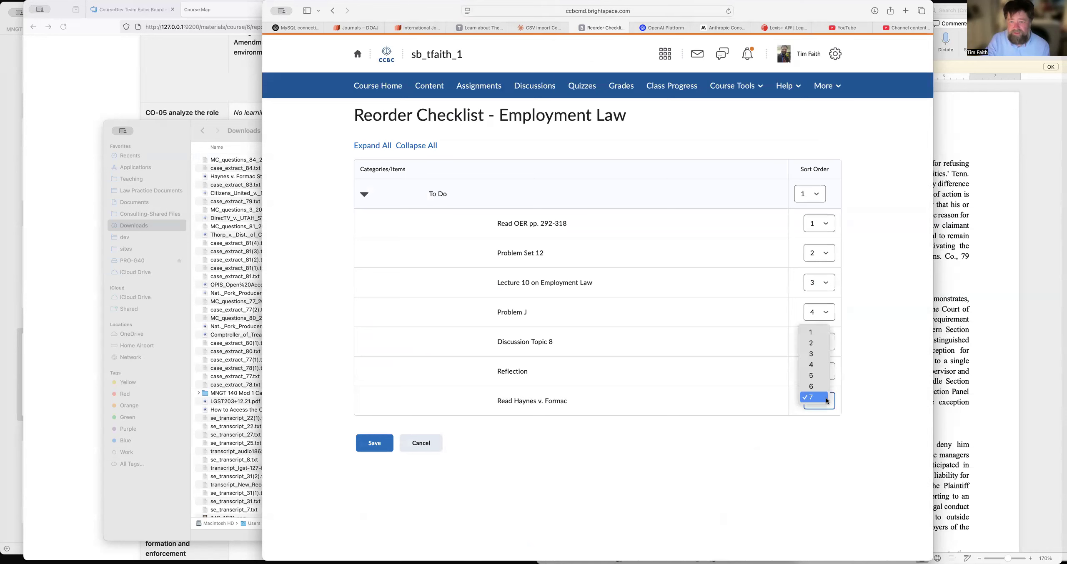
key("Escape")
left_click(812, 366)
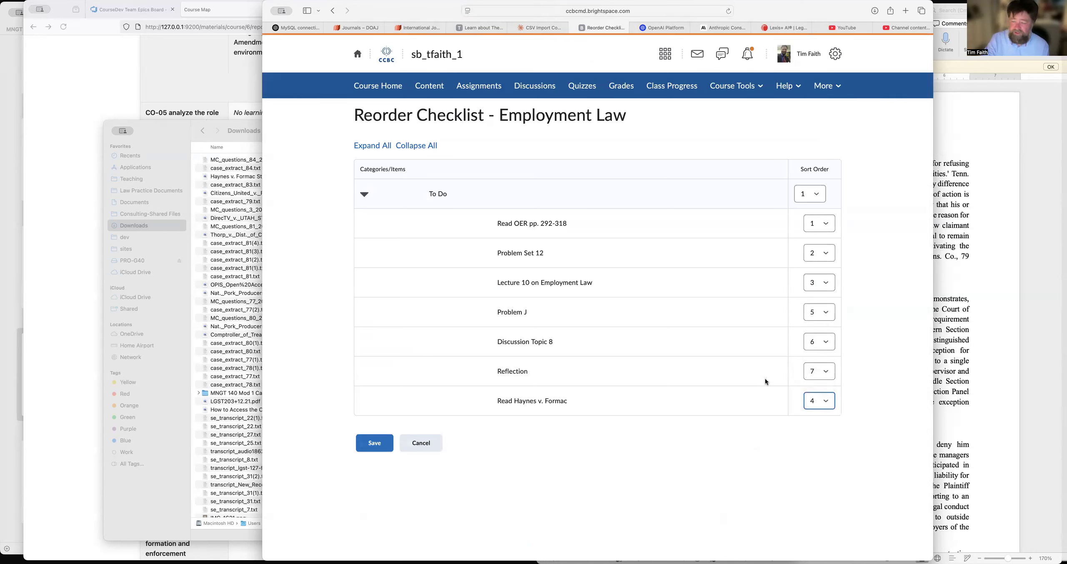
left_click(385, 446)
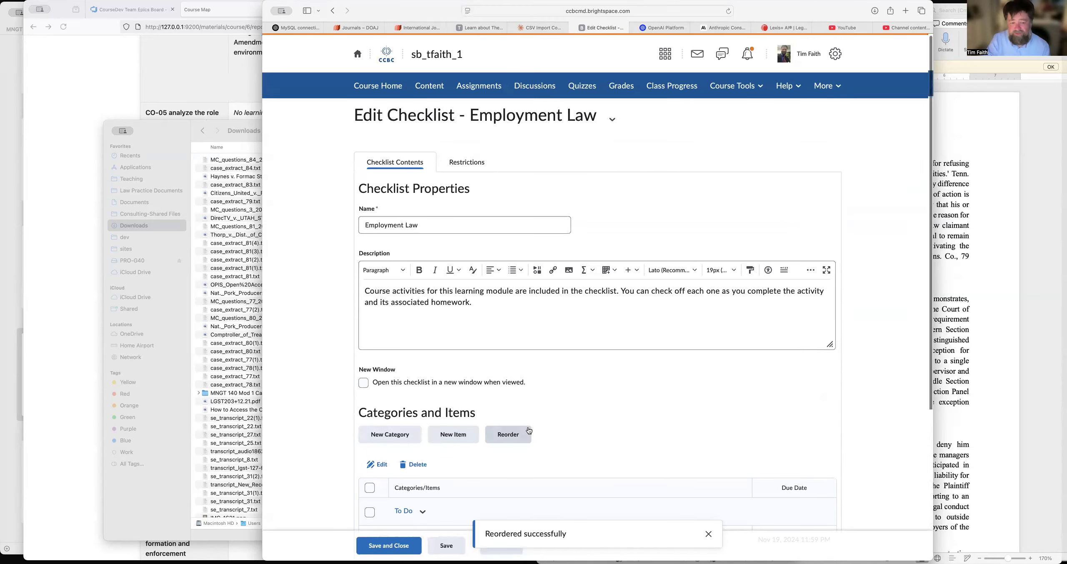
Replace the checklist's description with the CO-06 objective text copied from the Course Map in the other browser window.
scroll(529, 431, "down", 5)
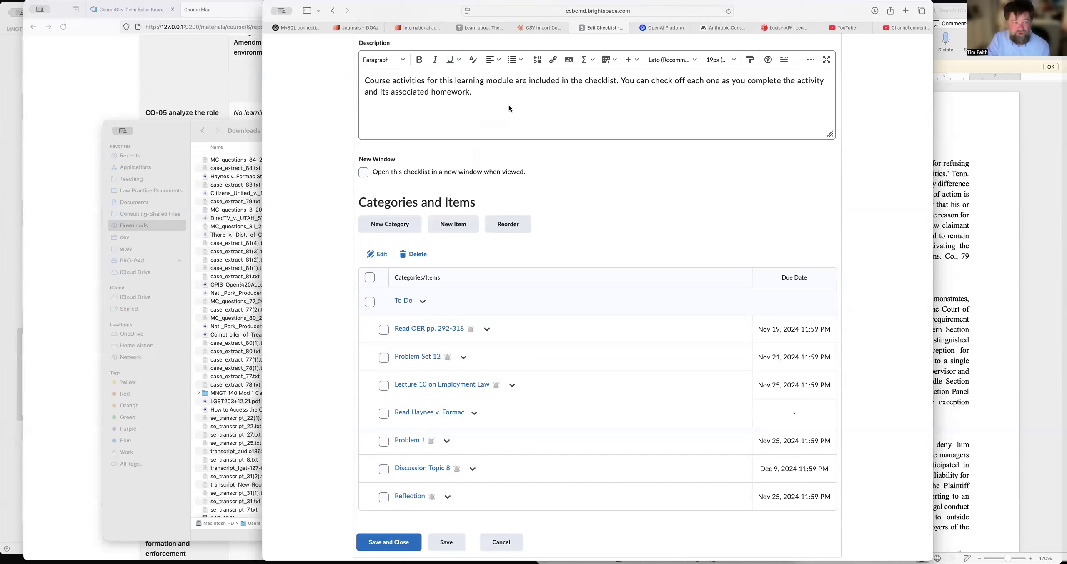
left_click(216, 82)
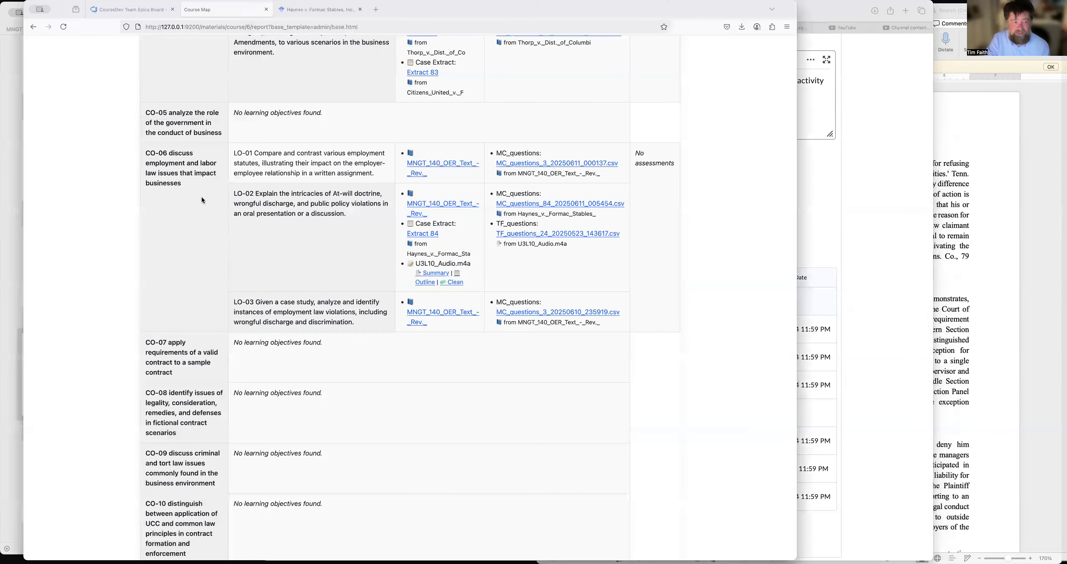
left_click_drag(183, 184, 143, 152)
key("super+c")
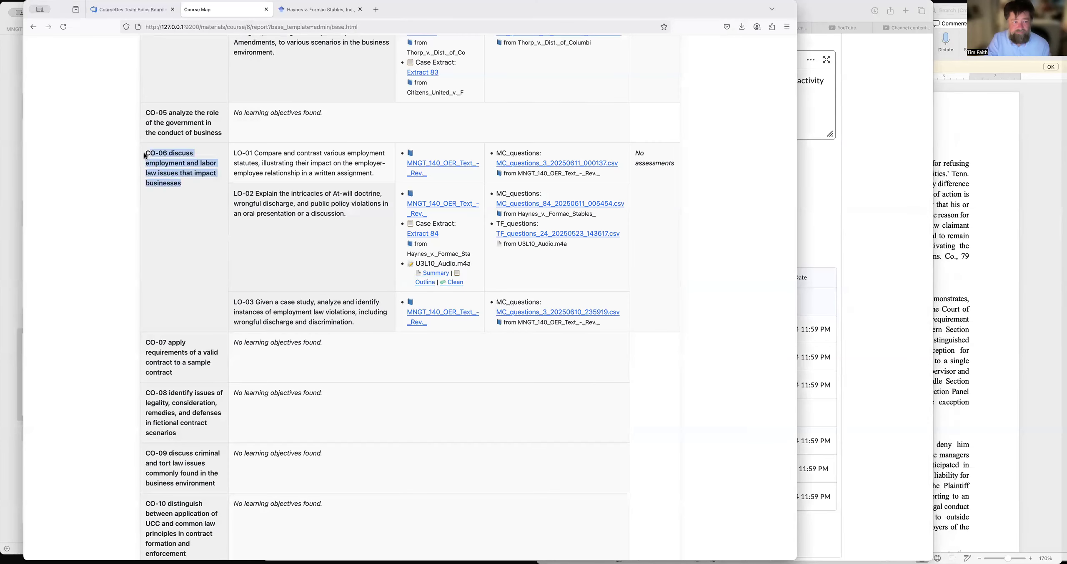
left_click(828, 108)
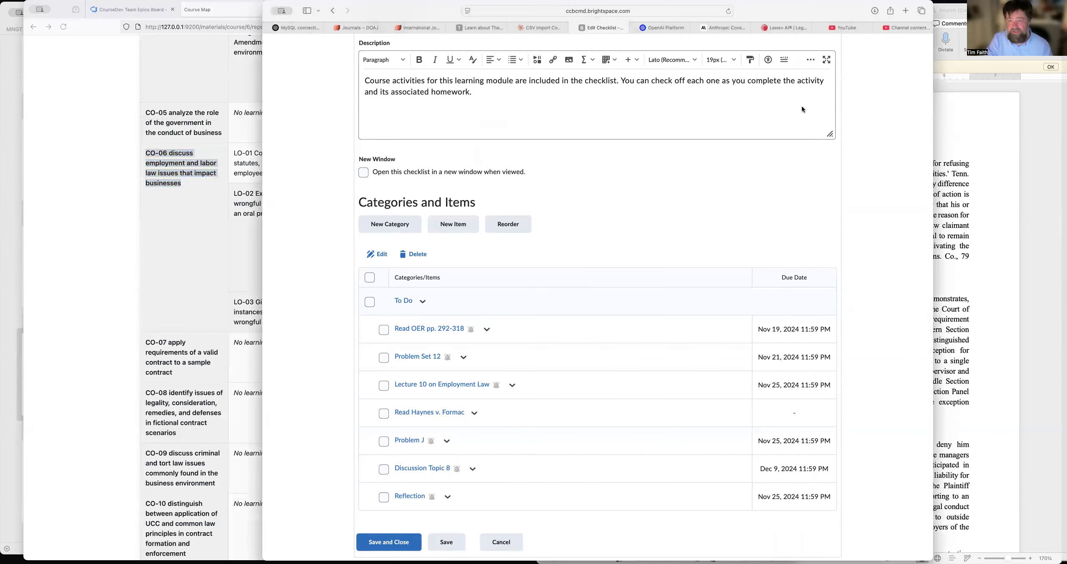
left_click_drag(492, 97, 350, 80)
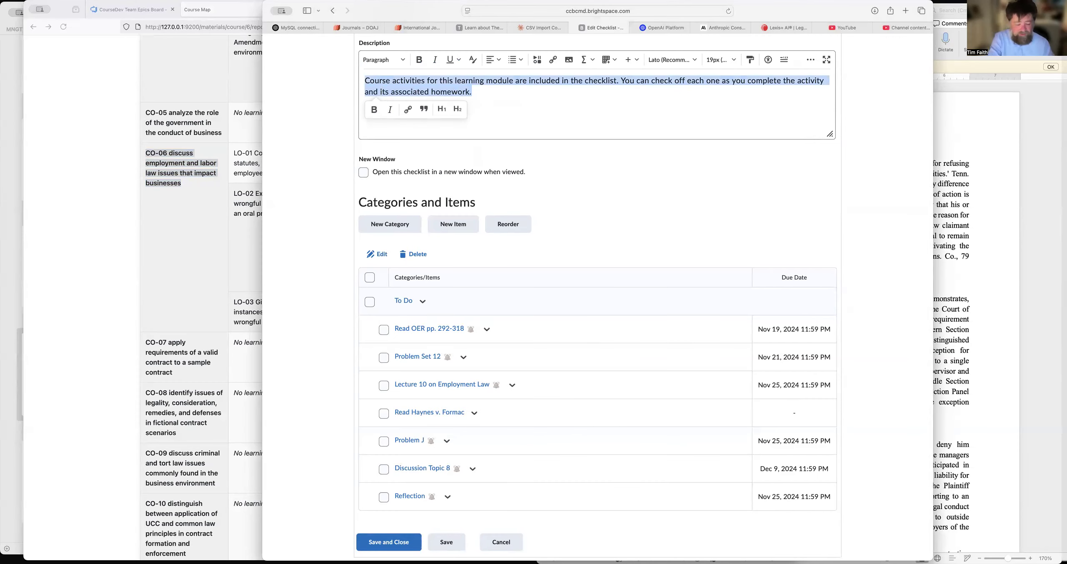
key("super+v")
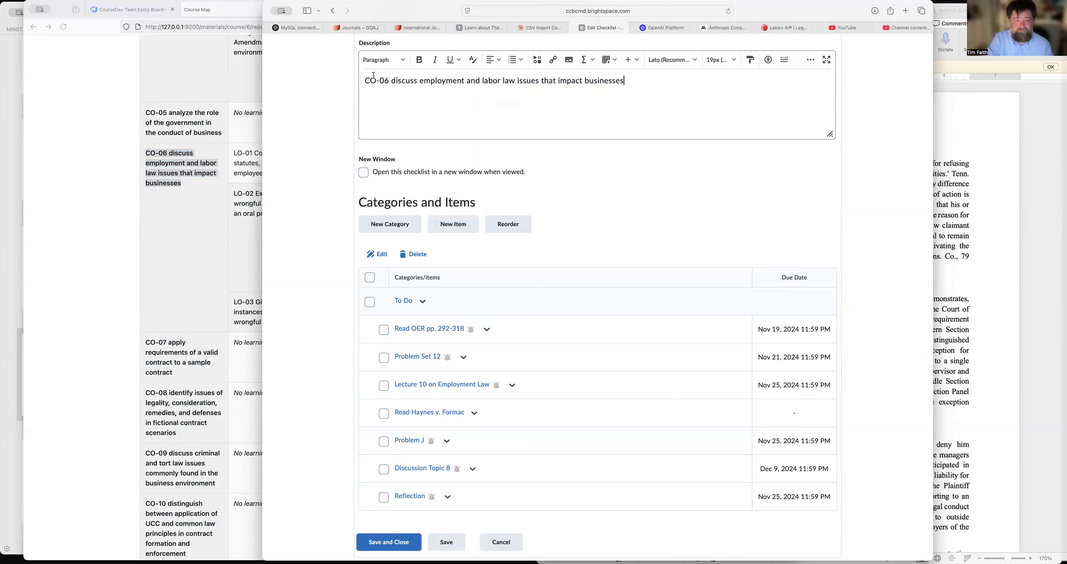
Change the "CO-06" prefix in the checklist's description to "Course Objective (6):", then save and close the checklist.
key("BackSpace")
type("ourse Objec")
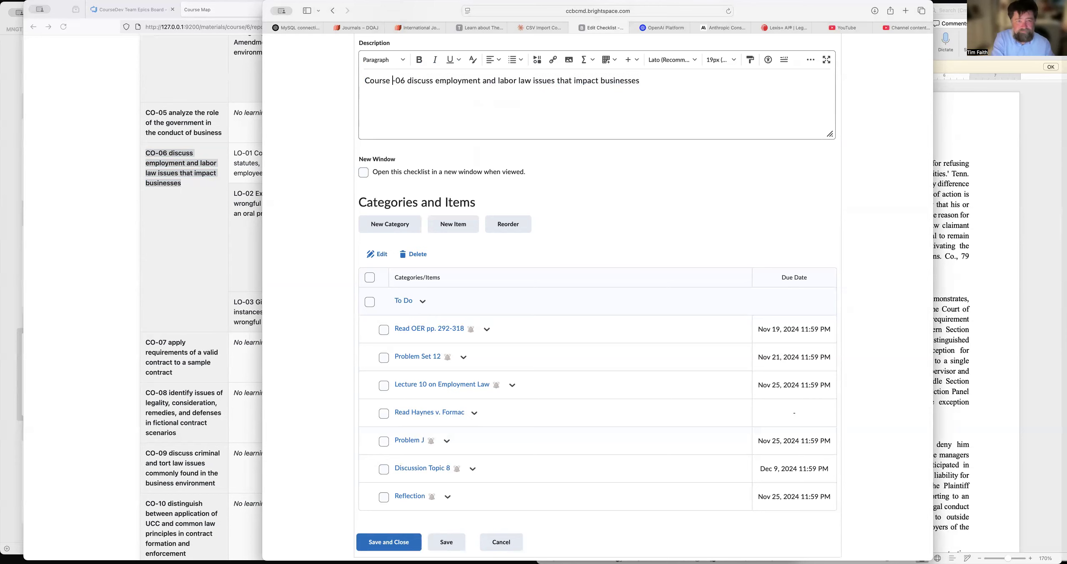
type("tive")
key("Delete")
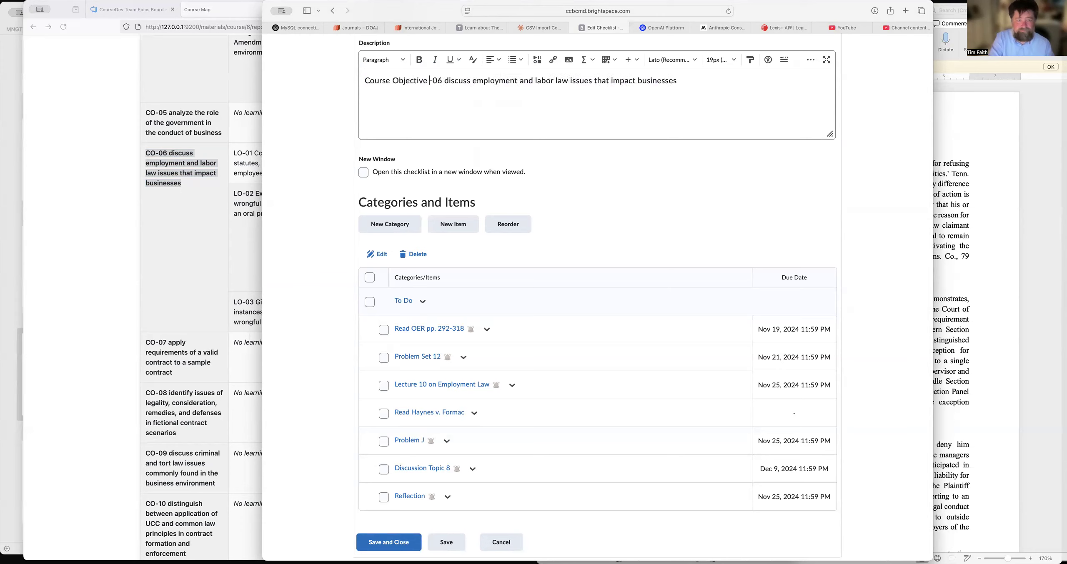
key("Delete")
type("(")
key("Right")
key("Right")
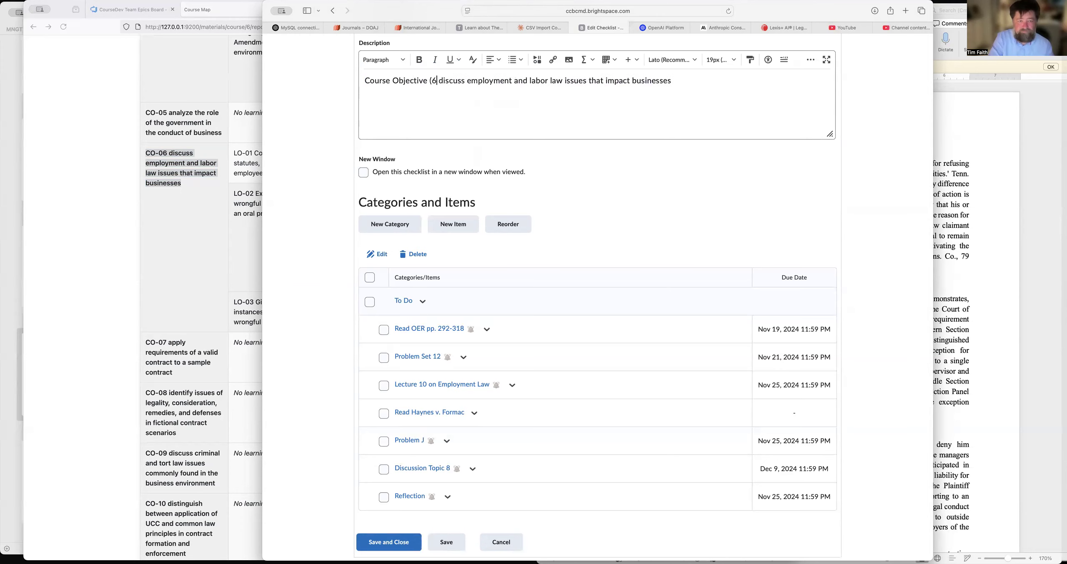
type(")")
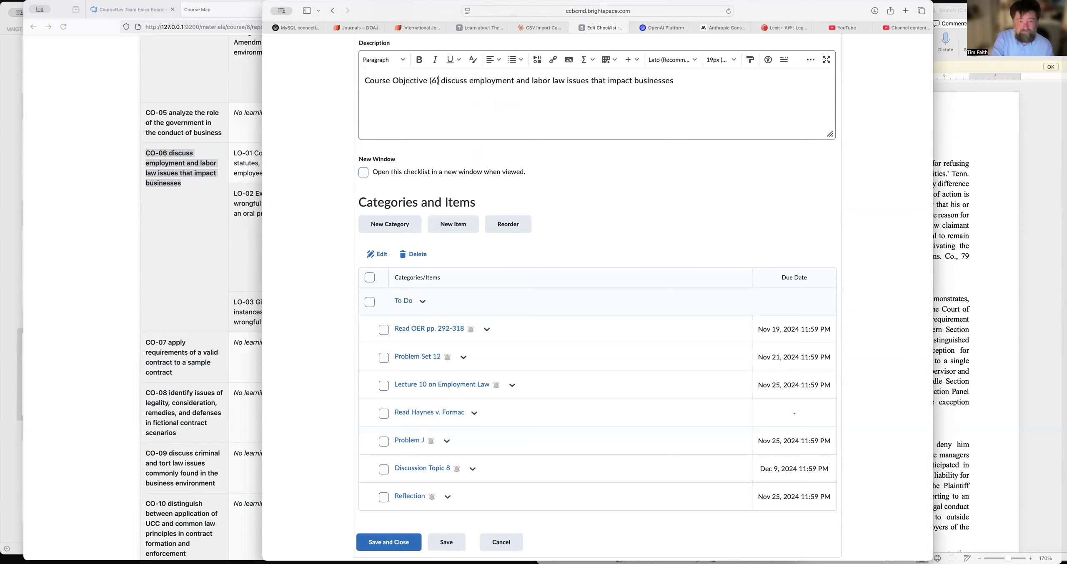
type(":")
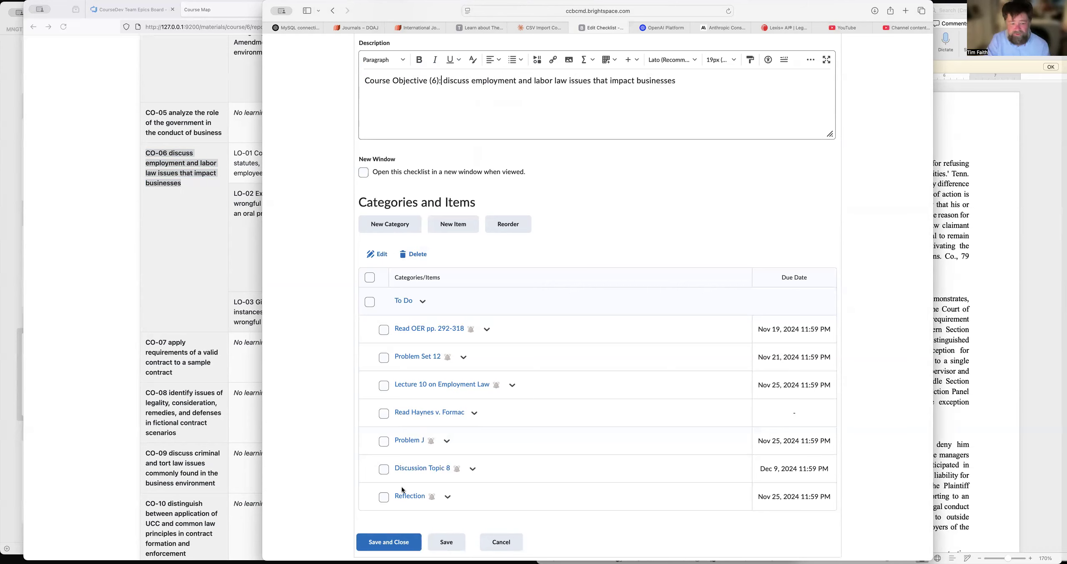
left_click(383, 542)
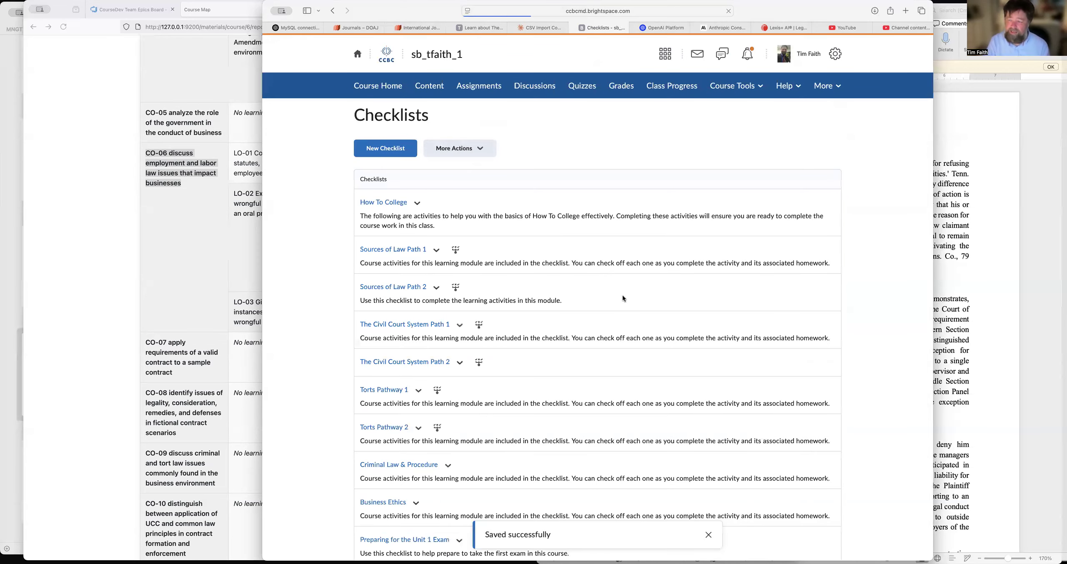